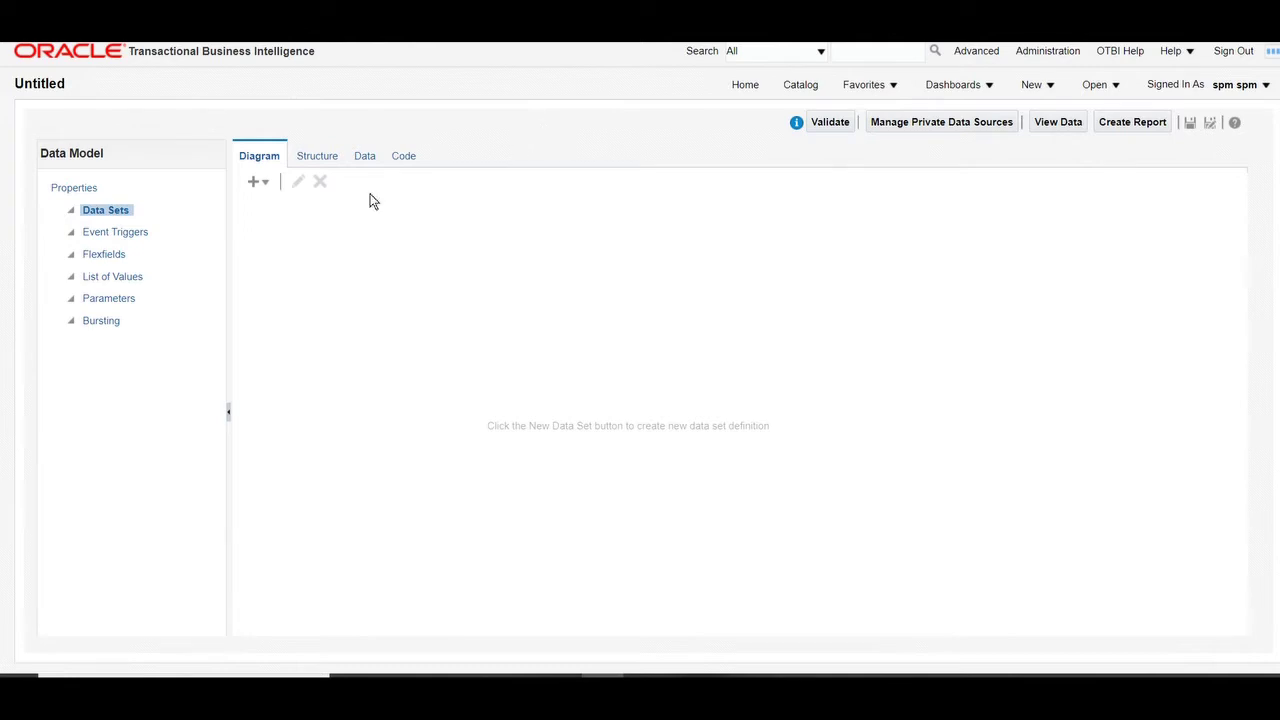
Step: Create a SQL Query data set named Person_Data with ApplicationDB_HCM as its data source
{"action": "left_click", "coordinate": [268, 183]}
{"action": "left_click", "coordinate": [277, 206]}
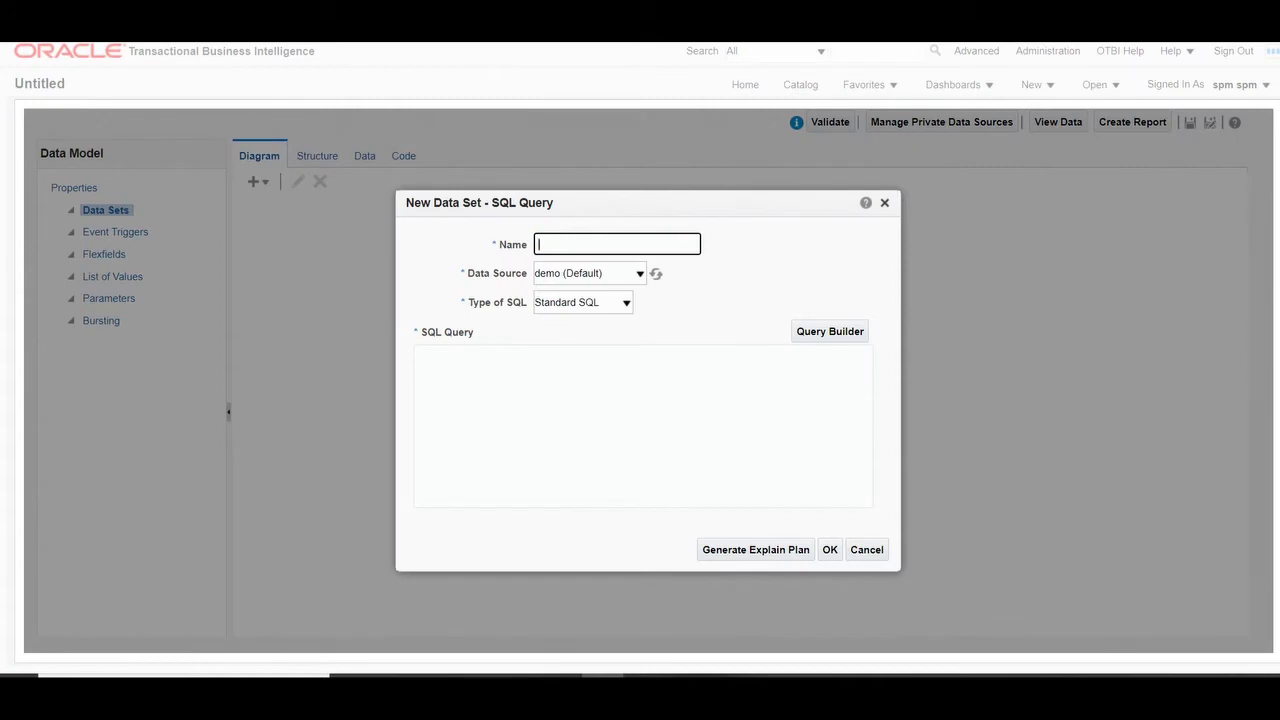
{"action": "type", "text": "Person_Data"}
{"action": "left_click", "coordinate": [573, 278]}
{"action": "left_click", "coordinate": [580, 354]}
Step: Begin the Person_Data SQL query with "Select * from per_all_people_f" and start a new line
{"action": "left_click", "coordinate": [512, 366]}
{"action": "type", "text": "Select"}
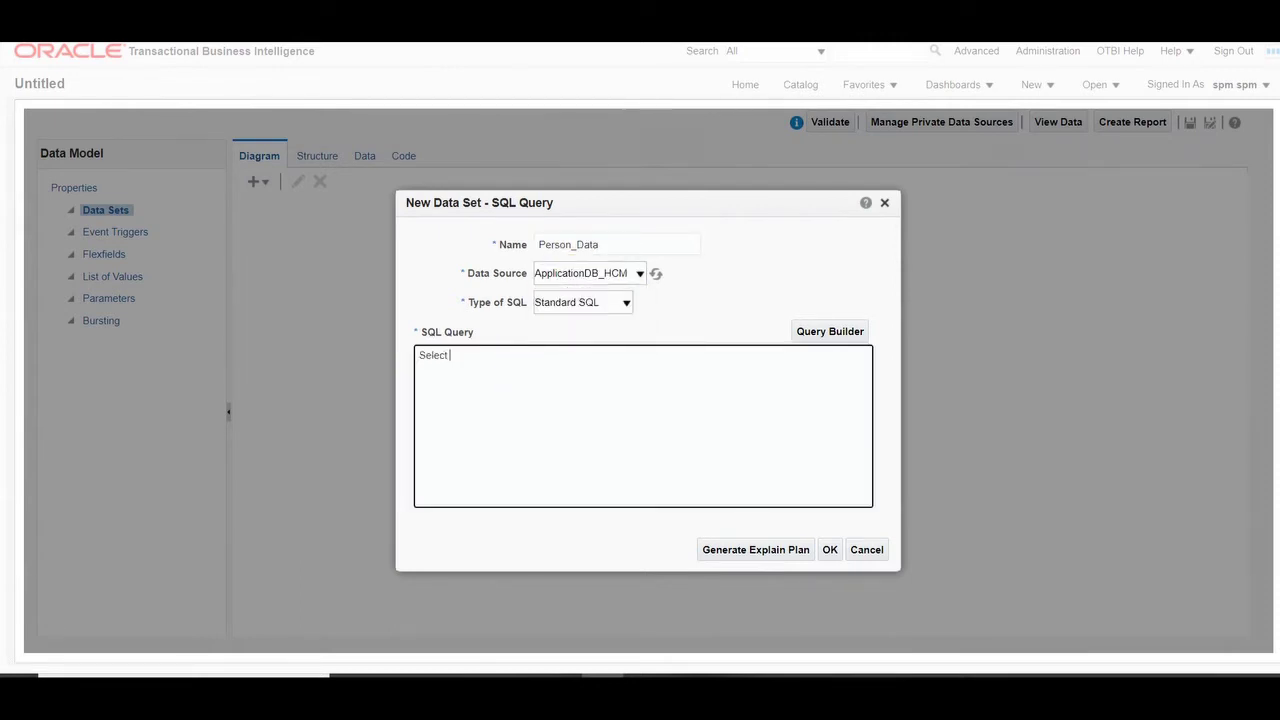
{"action": "type", "text": " * from per_all_people"}
{"action": "type", "text": "_f"}
{"action": "key", "text": "Return"}
Step: Alias the table as papf and add "where trunc(sysdate) between papf.effective_start_date and papf.effective_end_date"
{"action": "type", "text": "where trunc(sysdate"}
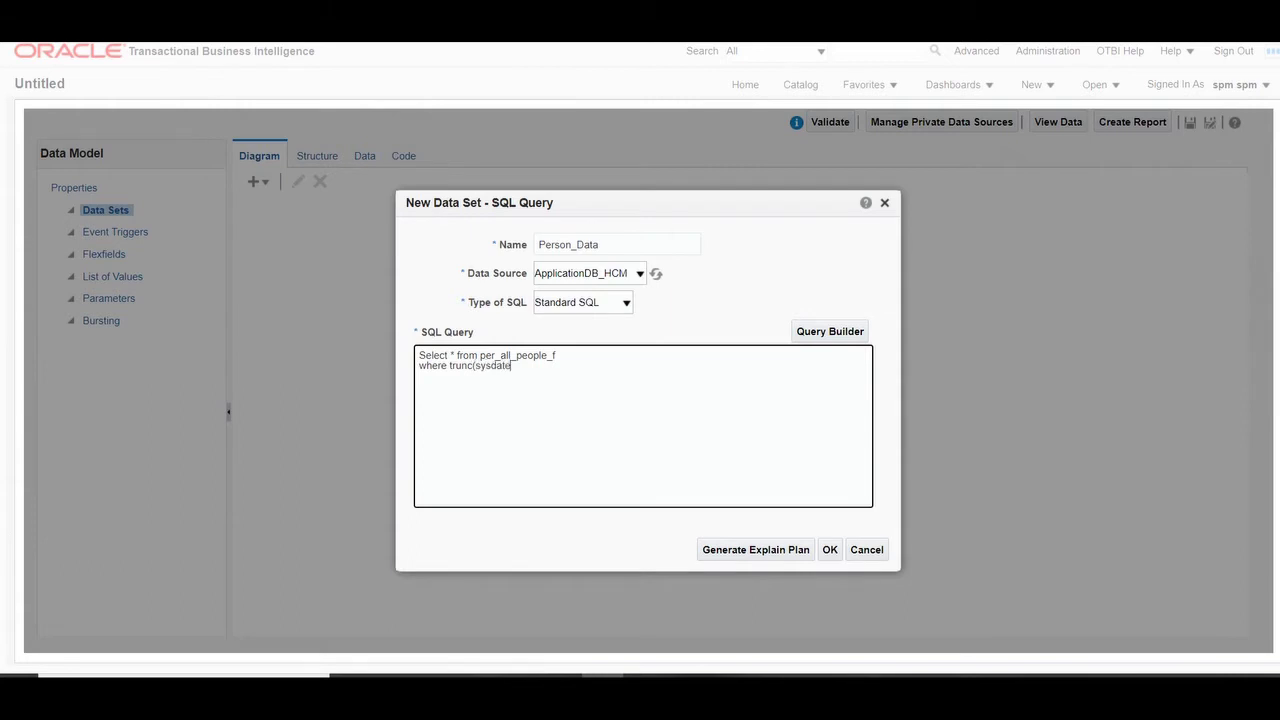
{"action": "type", "text": ") between  papf"}
{"action": "key", "text": "Down"}
{"action": "type", "text": "papf.effective_sta"}
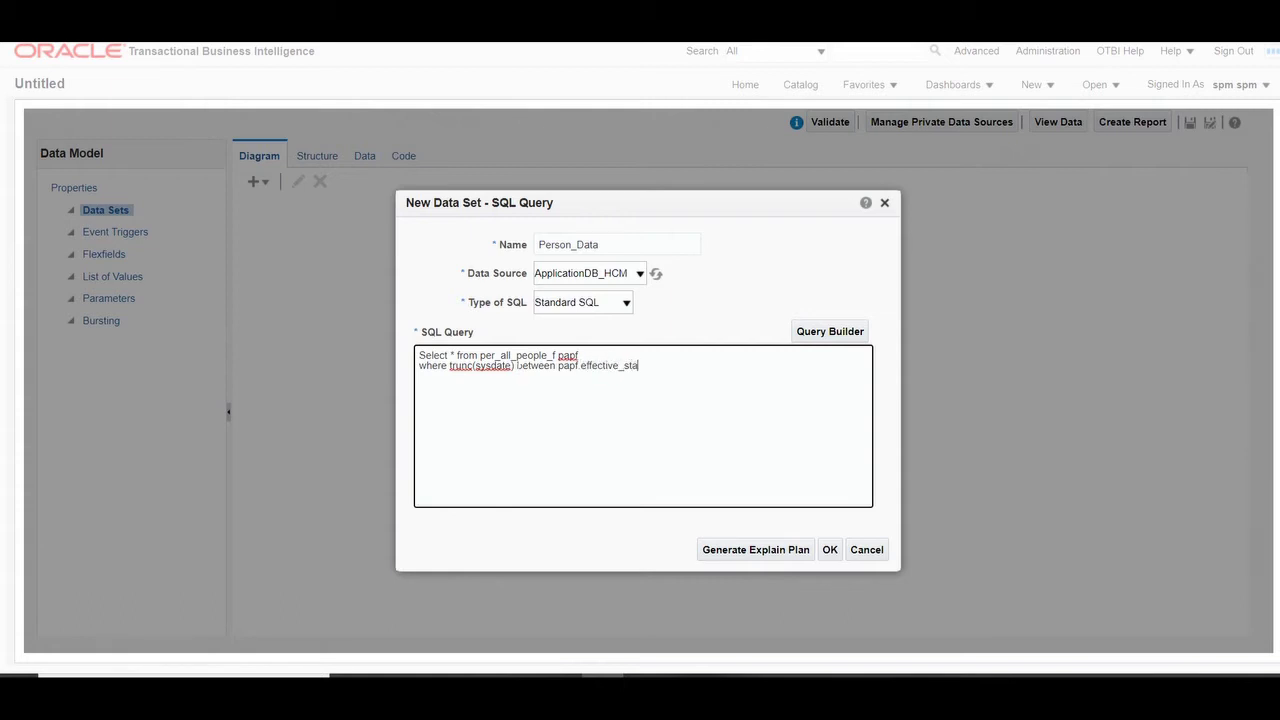
{"action": "type", "text": "rt_date "}
{"action": "type", "text": "na d"}
{"action": "type", "text": "pap"}
{"action": "left_click", "coordinate": [689, 365]}
{"action": "key", "text": "BackSpace"}
{"action": "key", "text": "BackSpace"}
{"action": "key", "text": "BackSpace"}
{"action": "key", "text": "BackSpace"}
{"action": "type", "text": "and papf"}
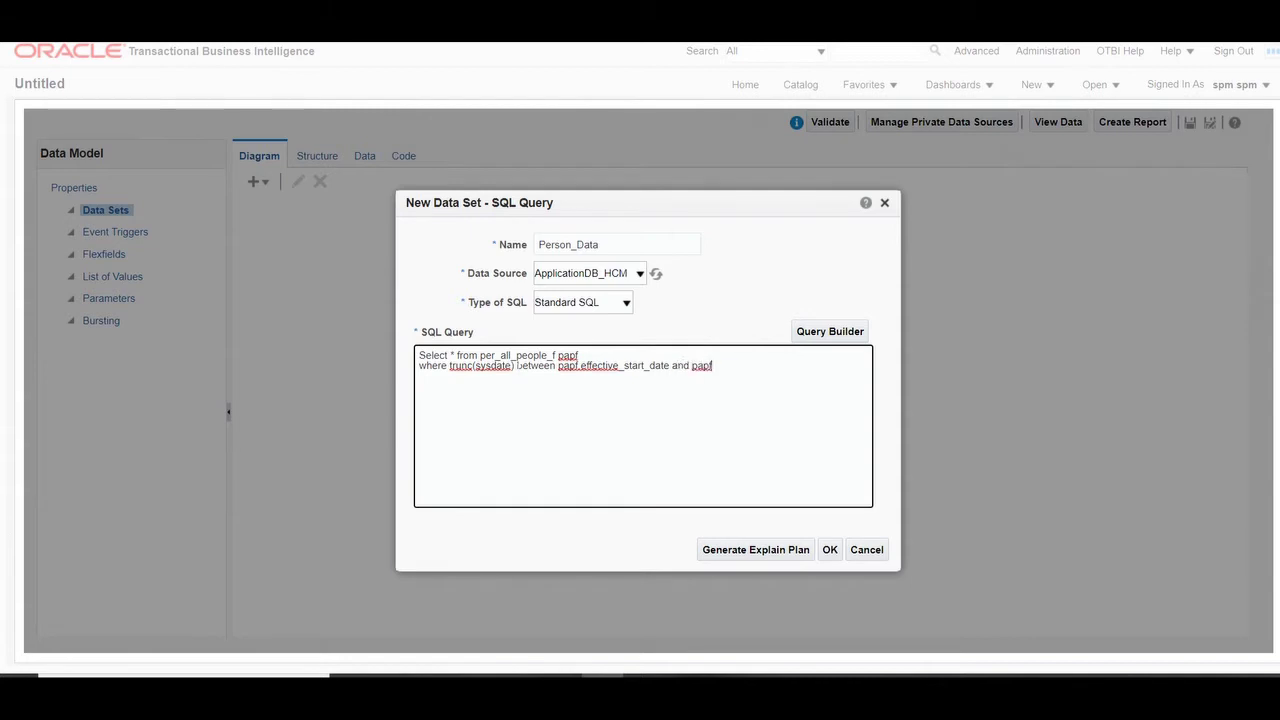
{"action": "type", "text": ".effective_end_date"}
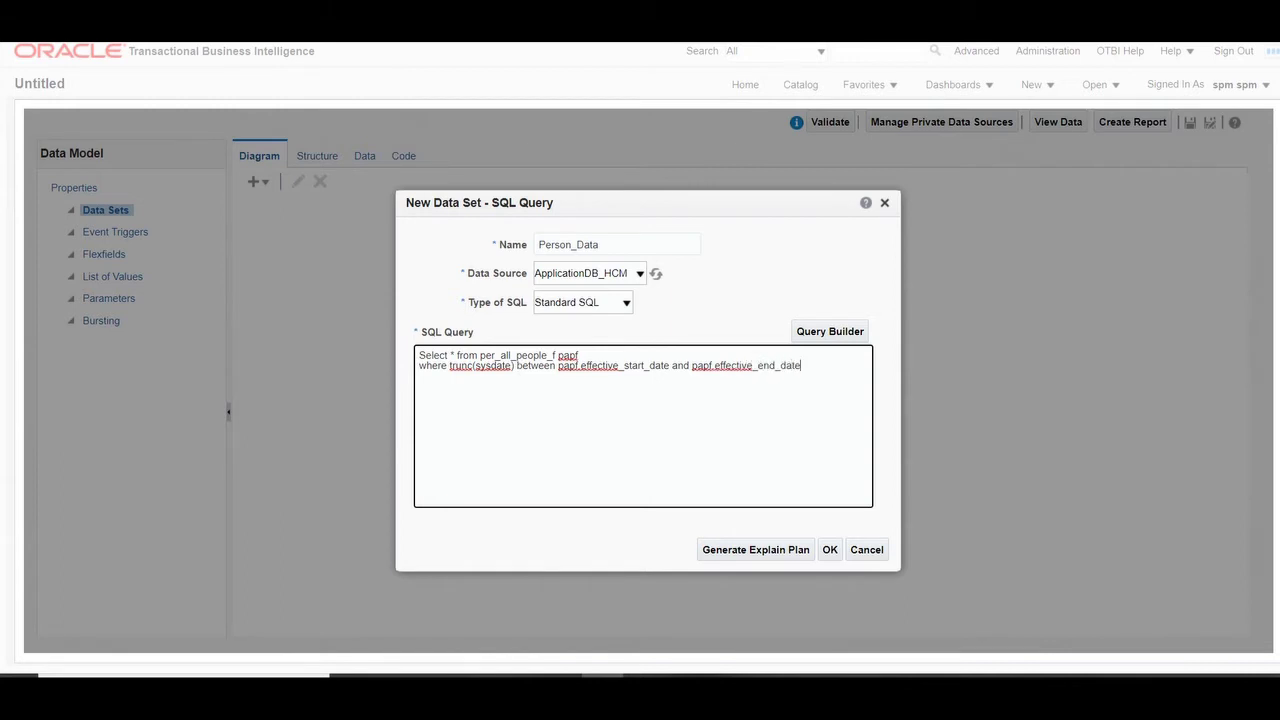
Step: Copy the whole SQL query text and create the Person_Data data set
{"action": "left_click_drag", "start_coordinate": [803, 366], "coordinate": [330, 347]}
{"action": "key", "text": "ctrl+c"}
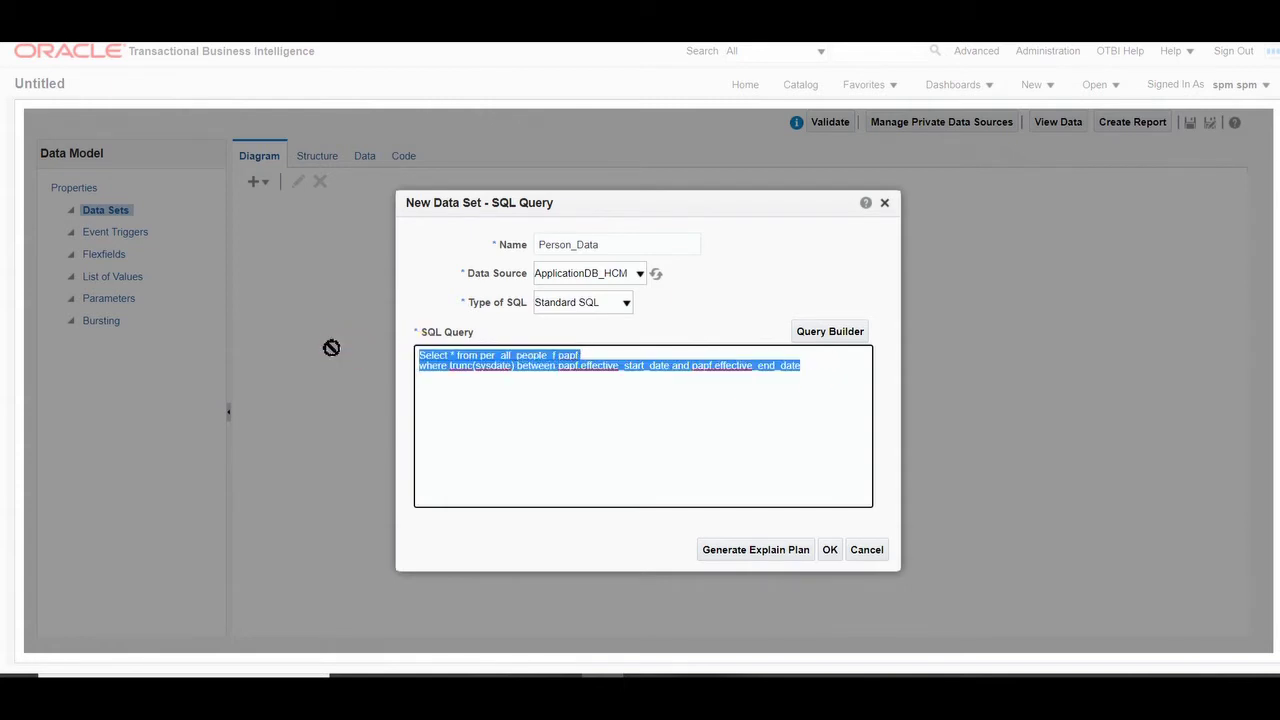
{"action": "left_click", "coordinate": [829, 550]}
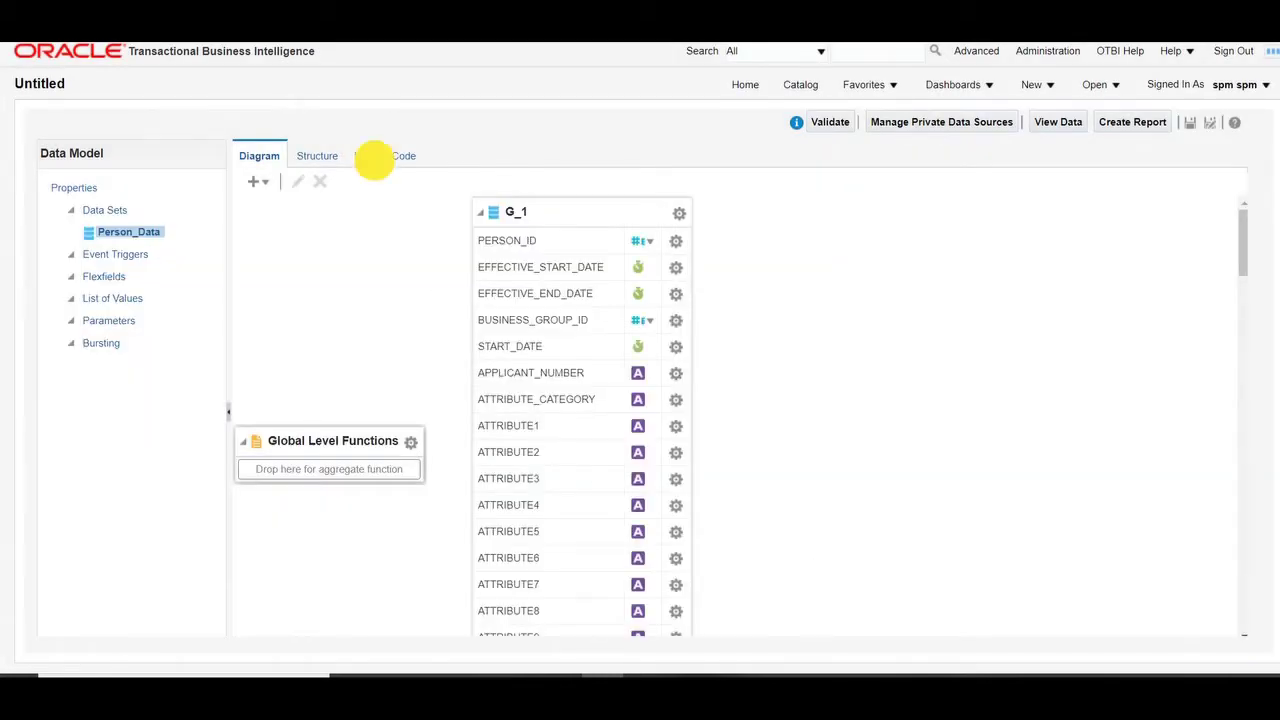
Step: View the data set's sample rows as a table, then return to the diagram
{"action": "left_click", "coordinate": [364, 157]}
{"action": "left_click", "coordinate": [342, 197]}
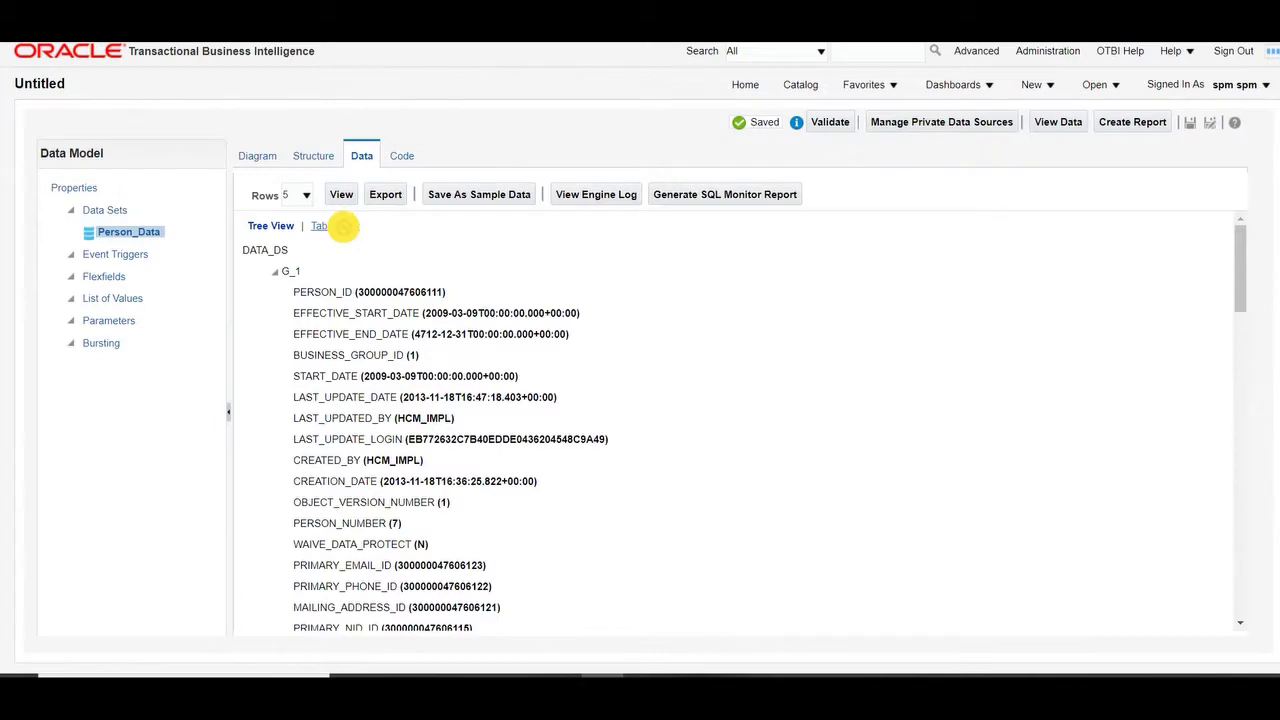
{"action": "left_click", "coordinate": [340, 226]}
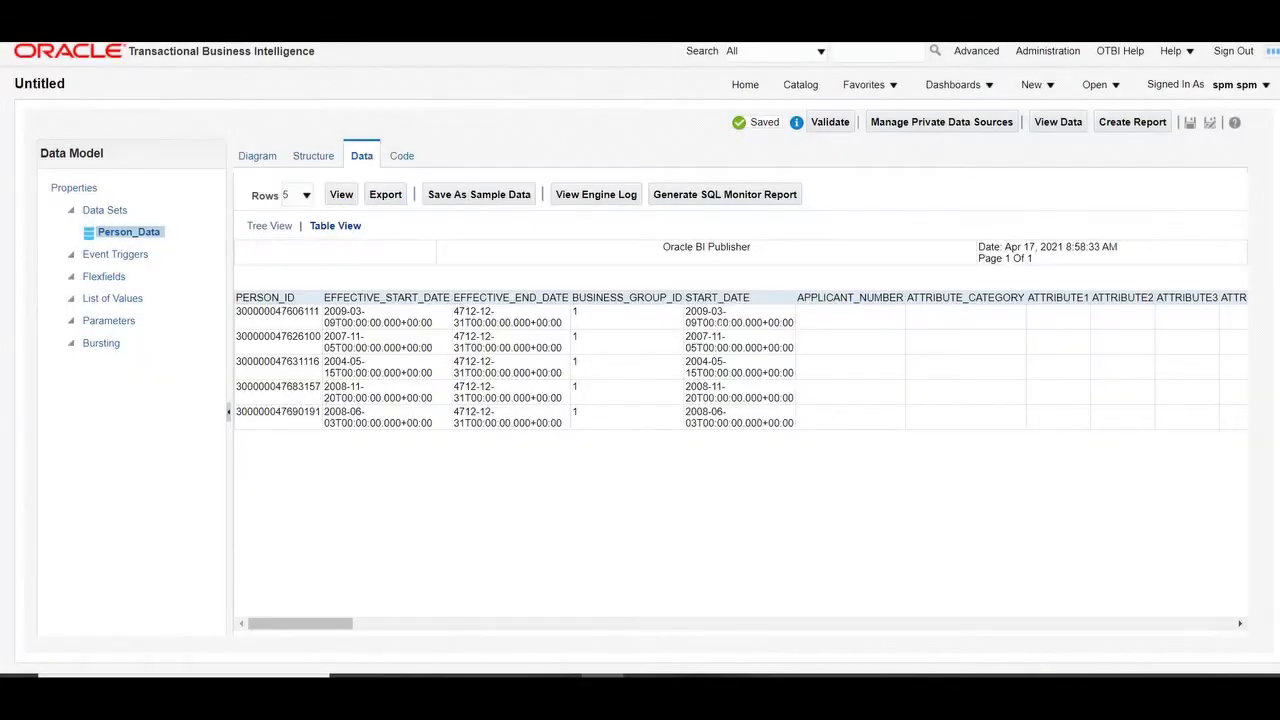
{"action": "left_click", "coordinate": [257, 156]}
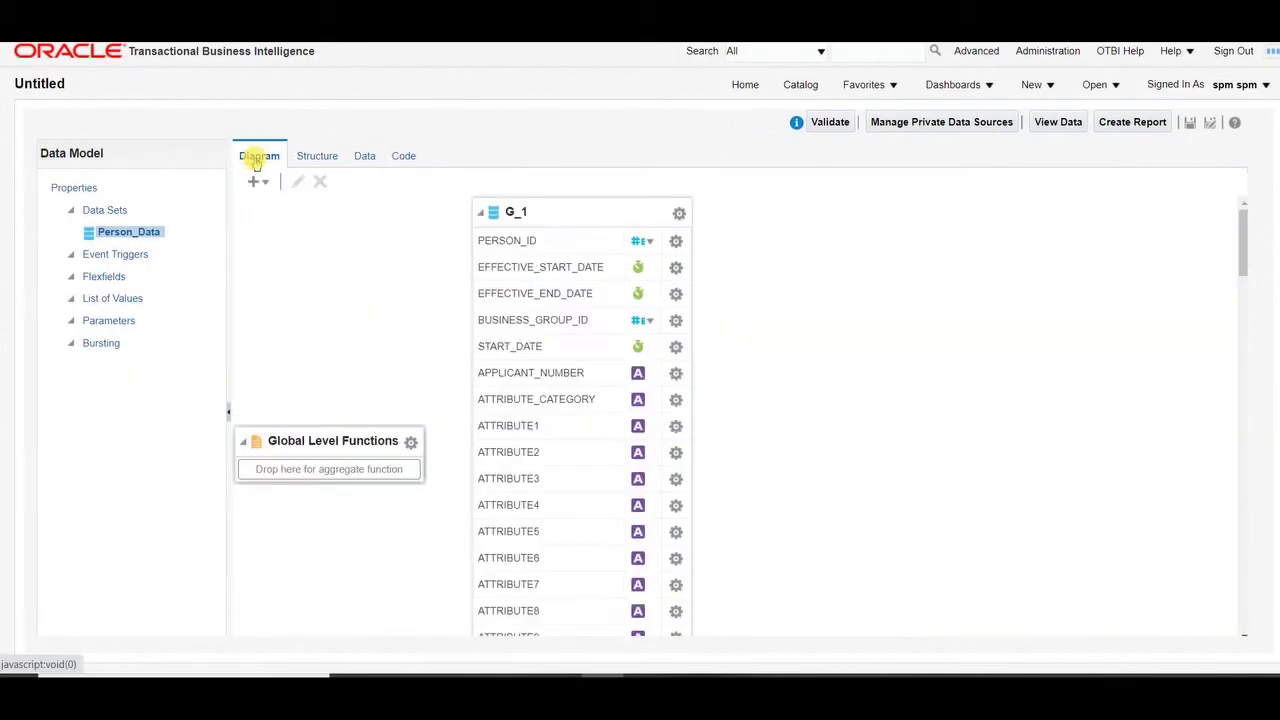
Step: Add a list of values named Person_Number that uses the ApplicationDB_HCM data source
{"action": "left_click", "coordinate": [115, 298]}
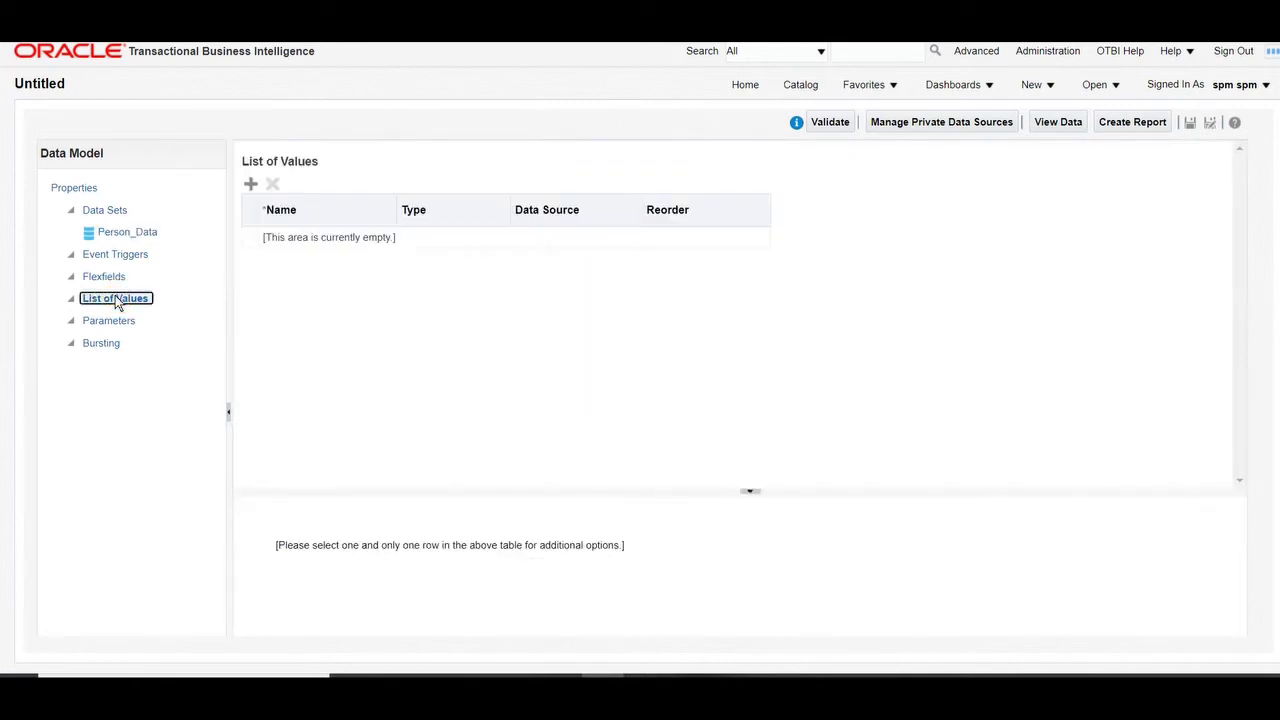
{"action": "left_click", "coordinate": [251, 183]}
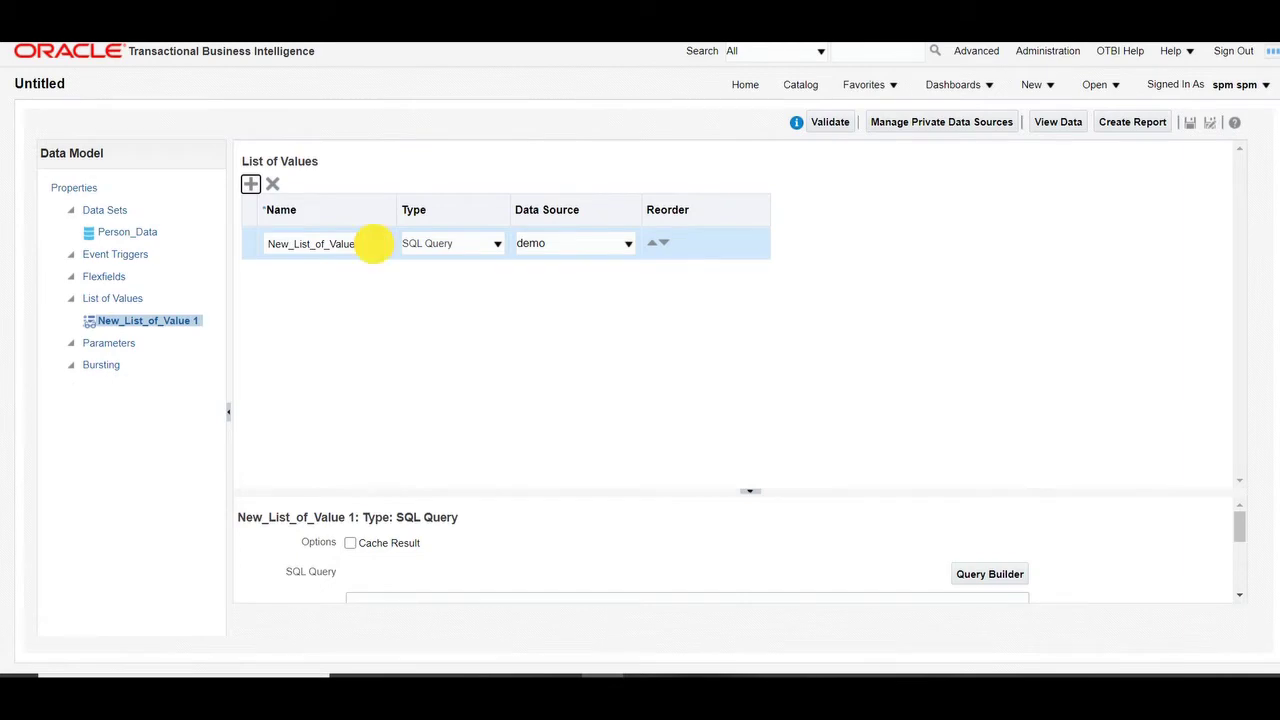
{"action": "left_click", "coordinate": [242, 247]}
{"action": "type", "text": "Person"}
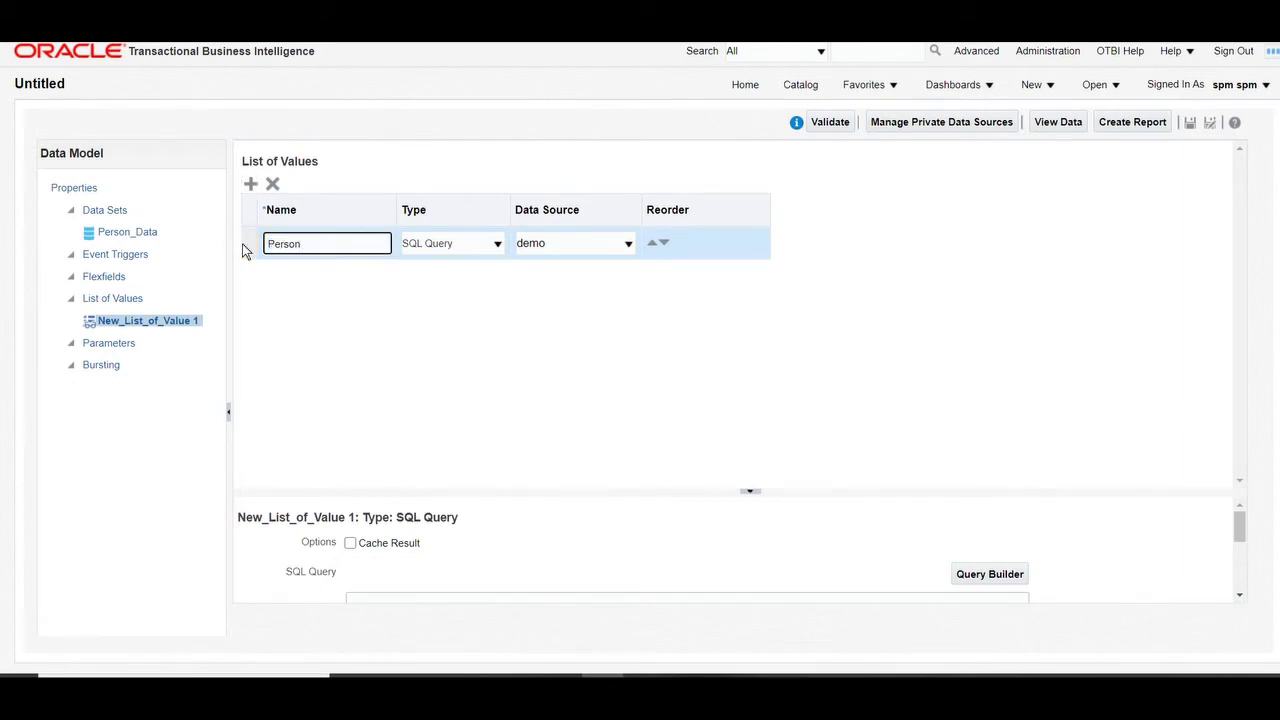
{"action": "type", "text": "_Number"}
{"action": "left_click_drag", "start_coordinate": [546, 491], "coordinate": [558, 242]}
{"action": "left_click", "coordinate": [558, 242]}
{"action": "left_click", "coordinate": [560, 334]}
Step: Paste the copied query into the Person_Number list of values and replace * with "distinct person_number"
{"action": "left_click", "coordinate": [474, 432]}
{"action": "key", "text": "ctrl+v"}
{"action": "left_click", "coordinate": [390, 381]}
{"action": "key", "text": "BackSpace"}
{"action": "type", "text": "distinct"}
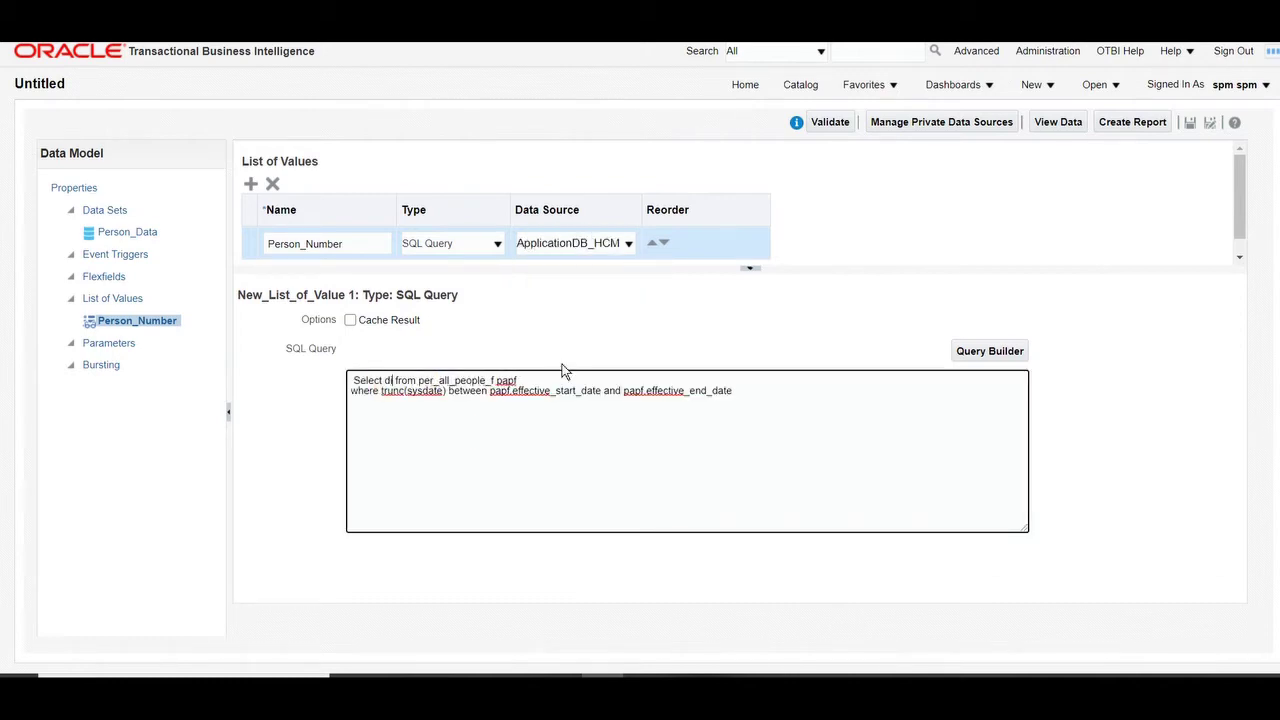
{"action": "type", "text": " person_number"}
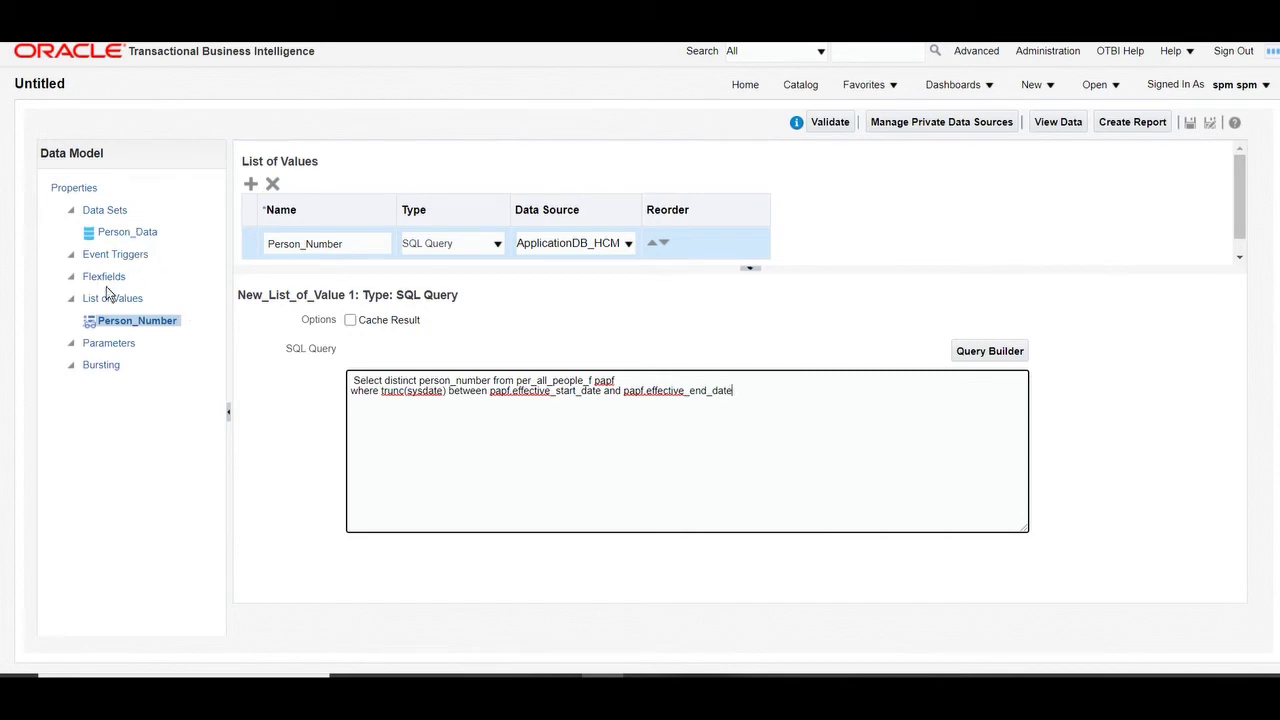
Step: Add a parameter named Person_num to the data model
{"action": "left_click", "coordinate": [128, 232]}
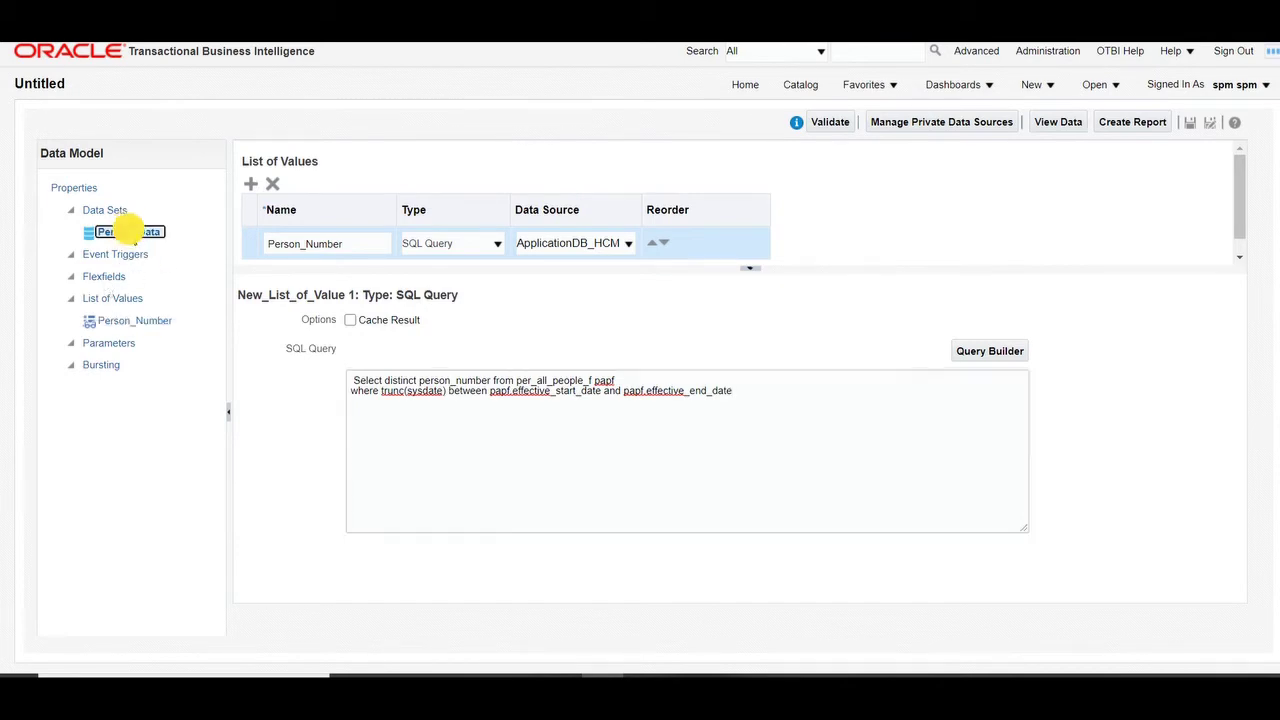
{"action": "left_click", "coordinate": [110, 343]}
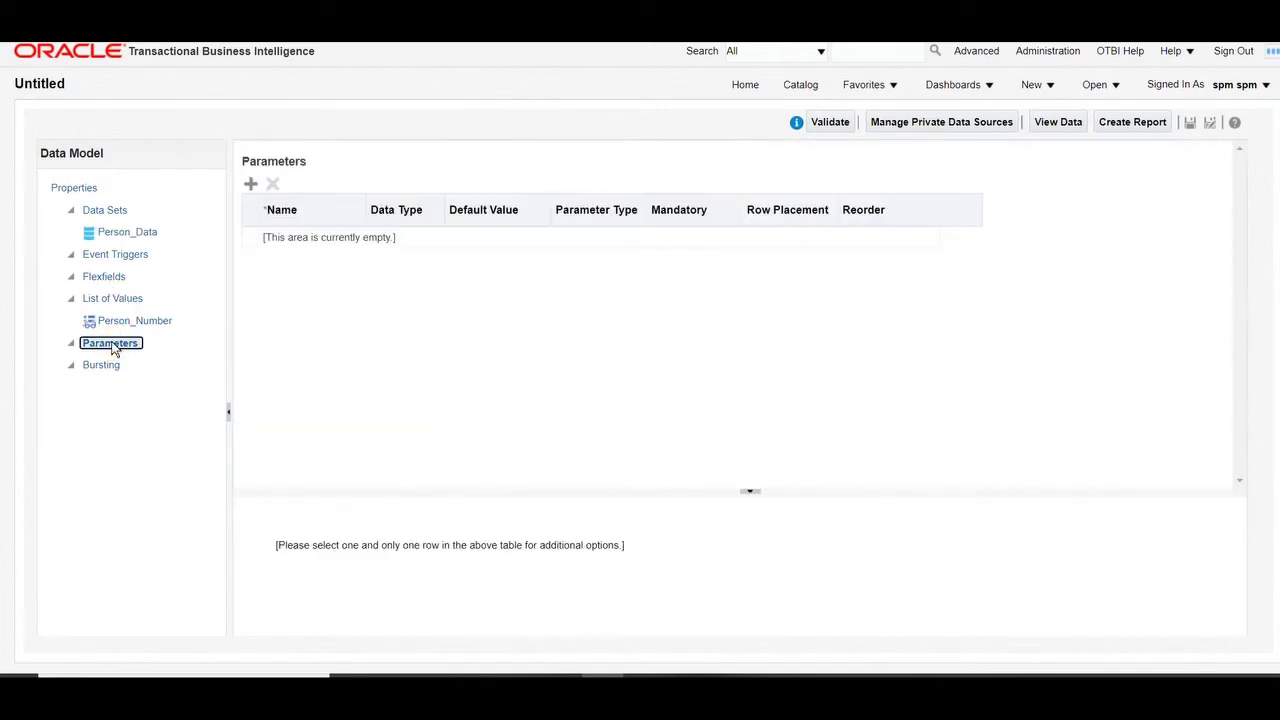
{"action": "left_click", "coordinate": [251, 184]}
{"action": "left_click", "coordinate": [337, 244]}
{"action": "double_click", "coordinate": [347, 244]}
{"action": "type", "text": "Person_num"}
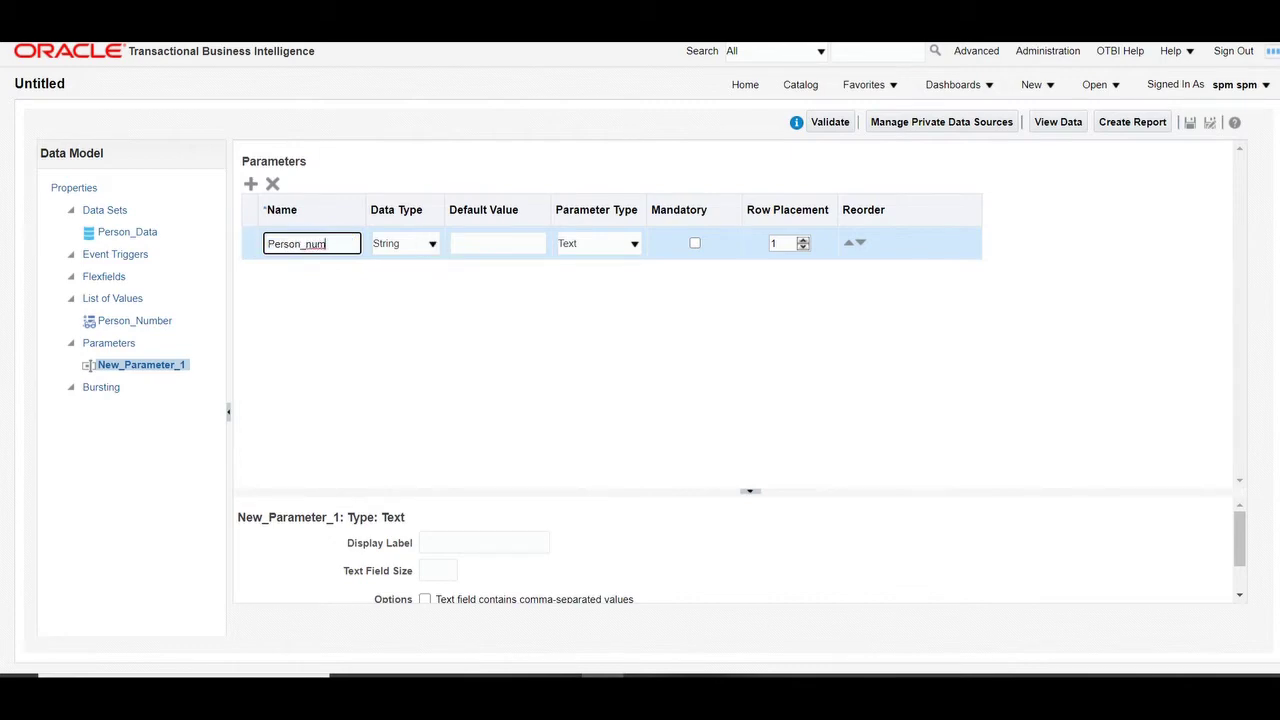
Step: Set the Person_num parameter type to Menu and enable refreshing other parameters on change
{"action": "left_click_drag", "start_coordinate": [520, 492], "coordinate": [524, 298]}
{"action": "left_click", "coordinate": [615, 244]}
{"action": "left_click", "coordinate": [592, 273]}
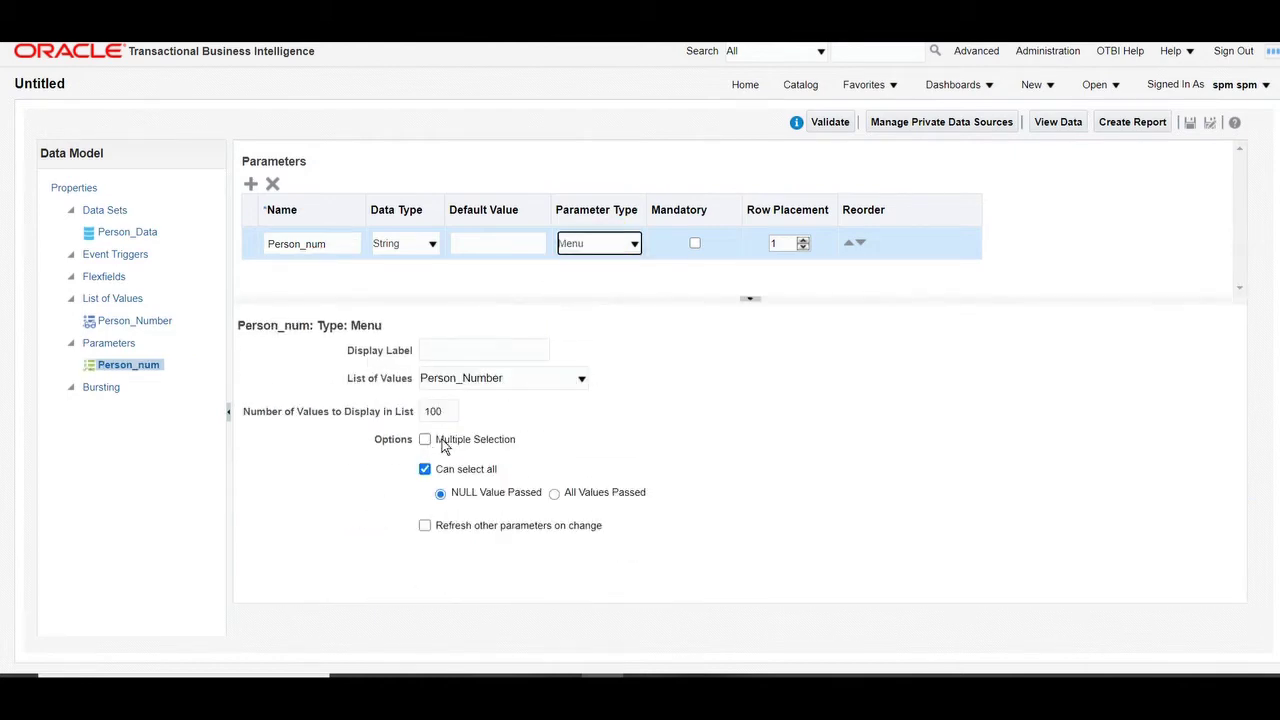
{"action": "left_click", "coordinate": [425, 526]}
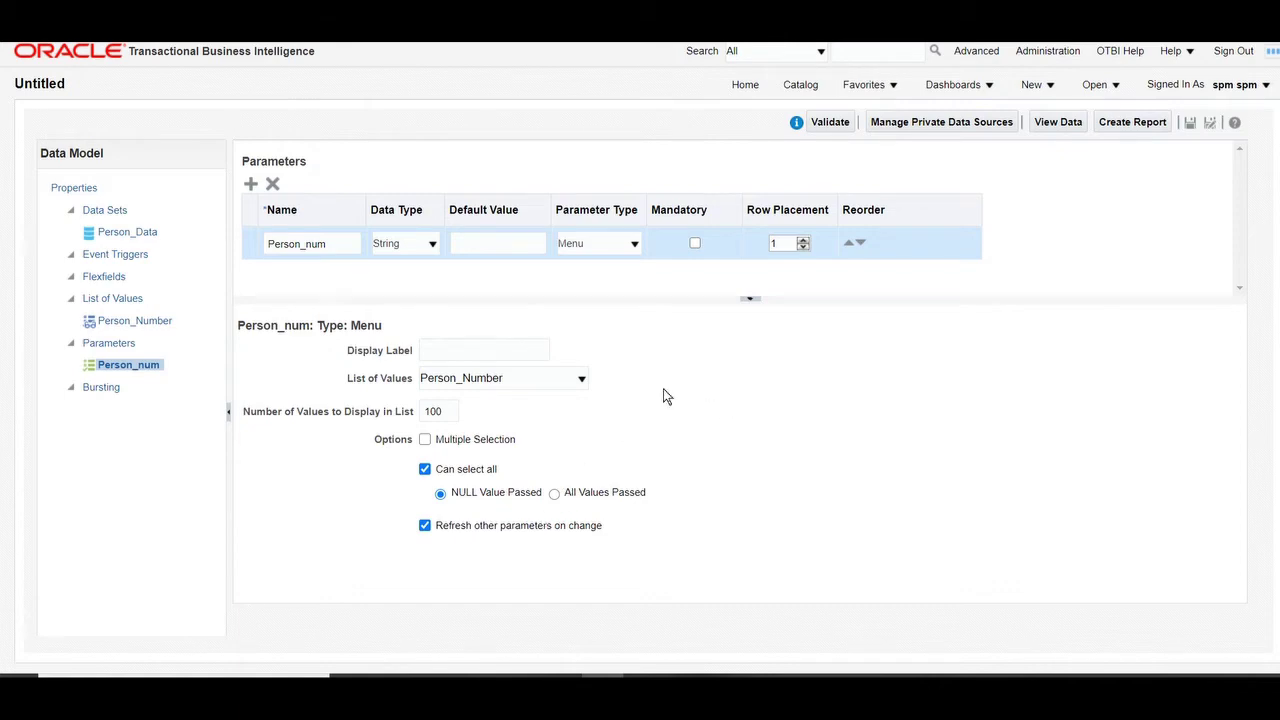
Step: Save the data model in My Folders as Dependent_Parameter
{"action": "left_click", "coordinate": [1191, 123]}
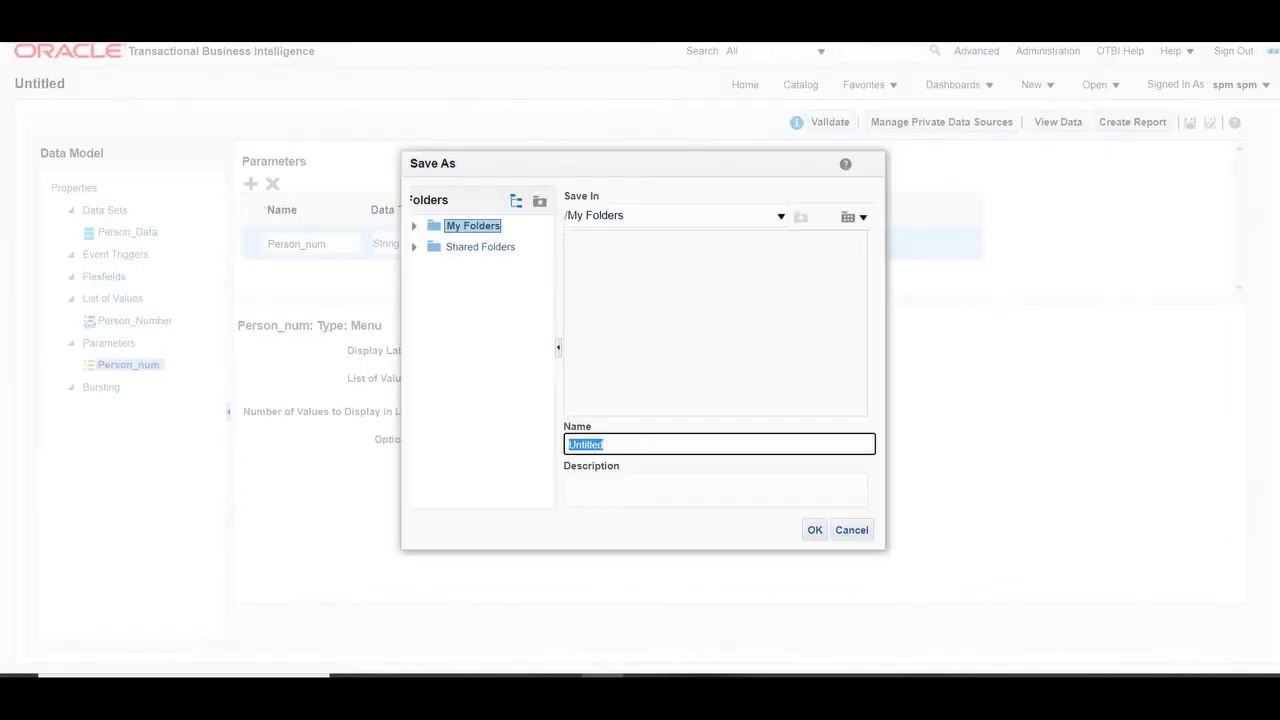
{"action": "type", "text": "Dep"}
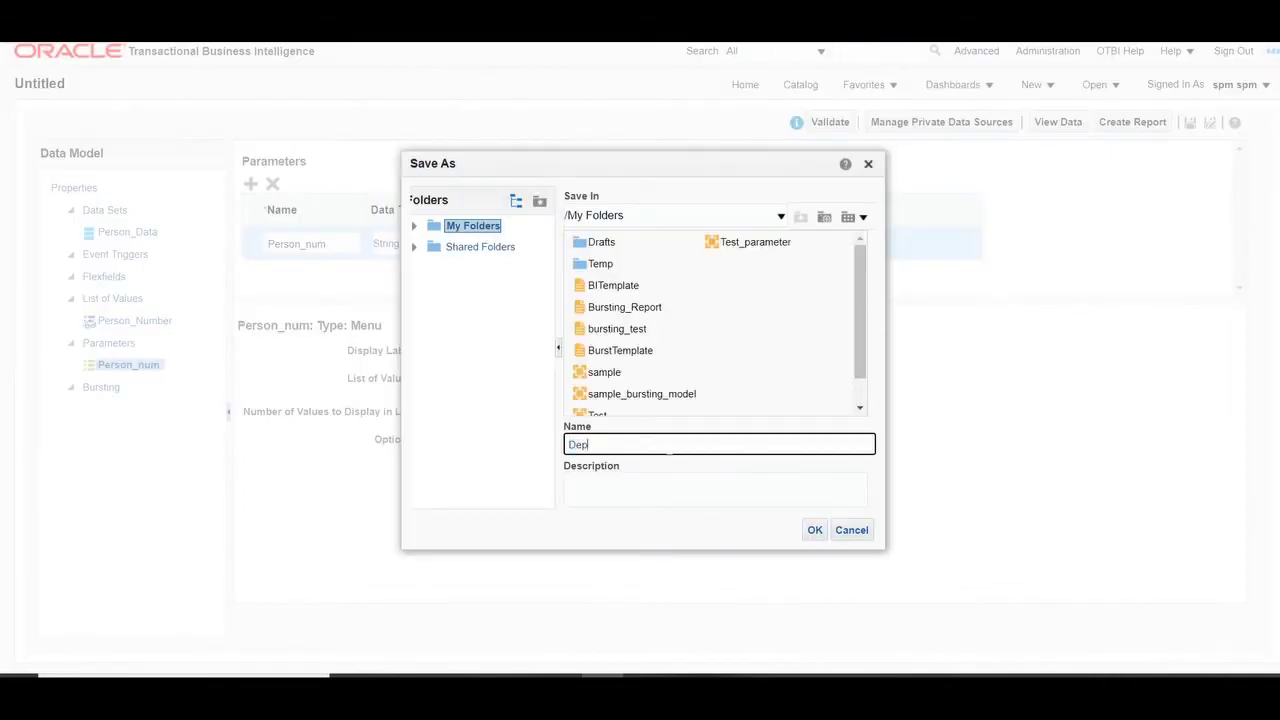
{"action": "type", "text": "endent_Parameter"}
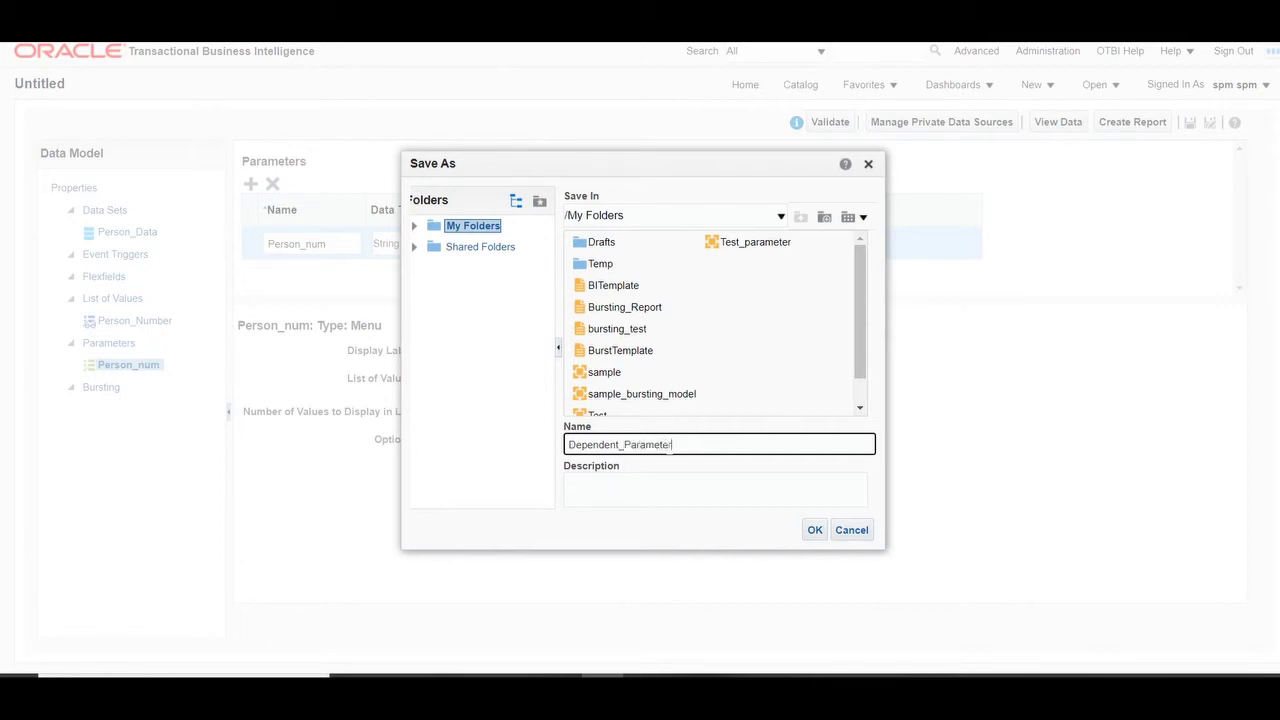
{"action": "left_click", "coordinate": [813, 531]}
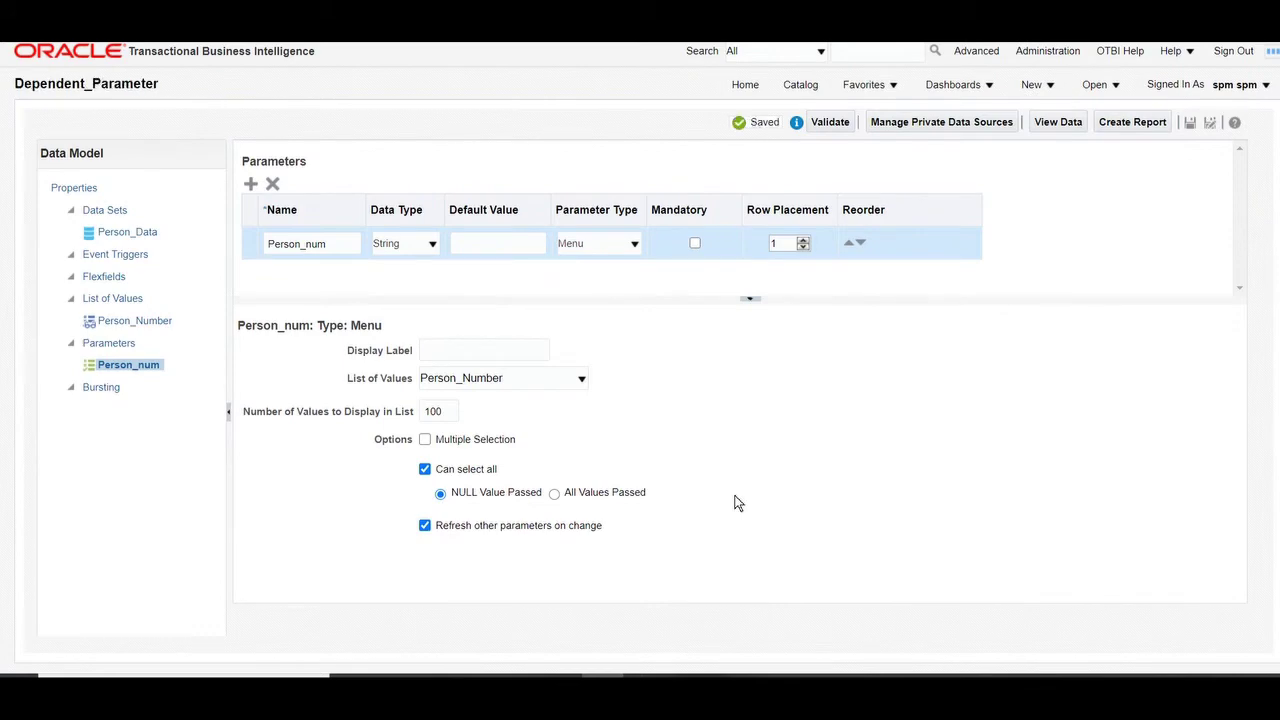
Step: Add the condition "and person_number = :Person_num" to the end of the Person_Data SQL query
{"action": "left_click", "coordinate": [133, 235]}
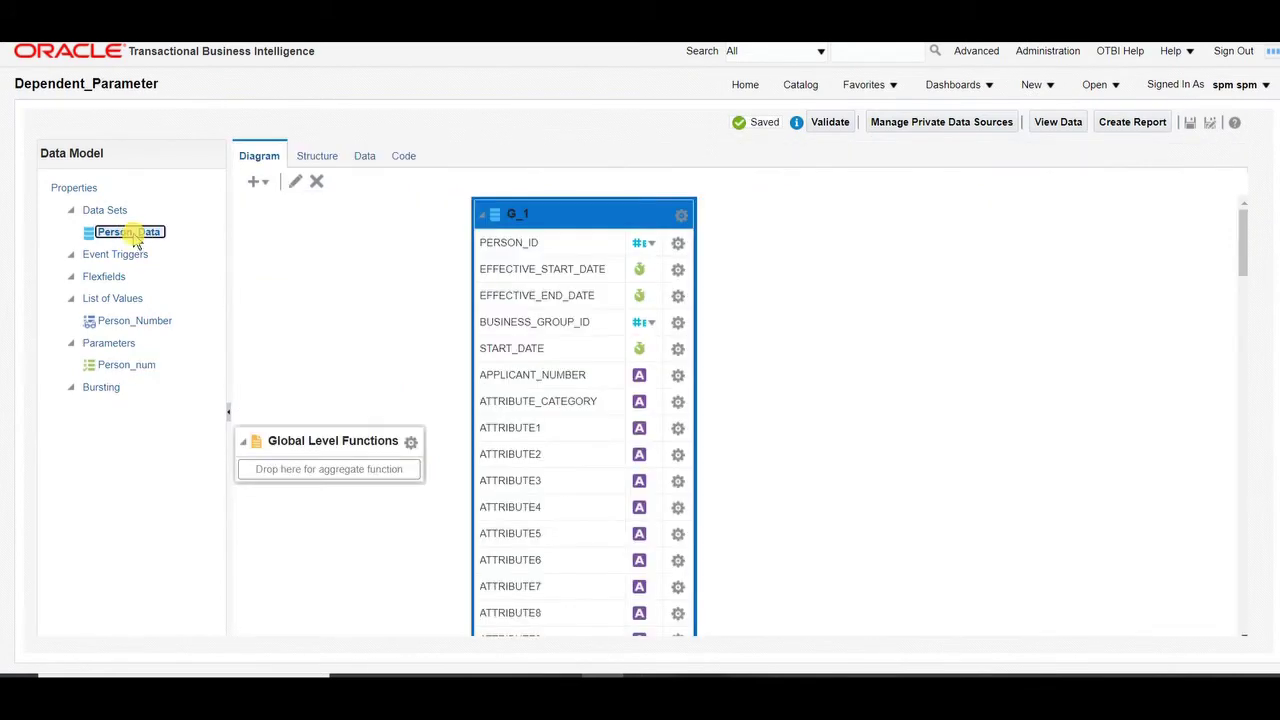
{"action": "left_click", "coordinate": [681, 215]}
{"action": "left_click", "coordinate": [757, 431]}
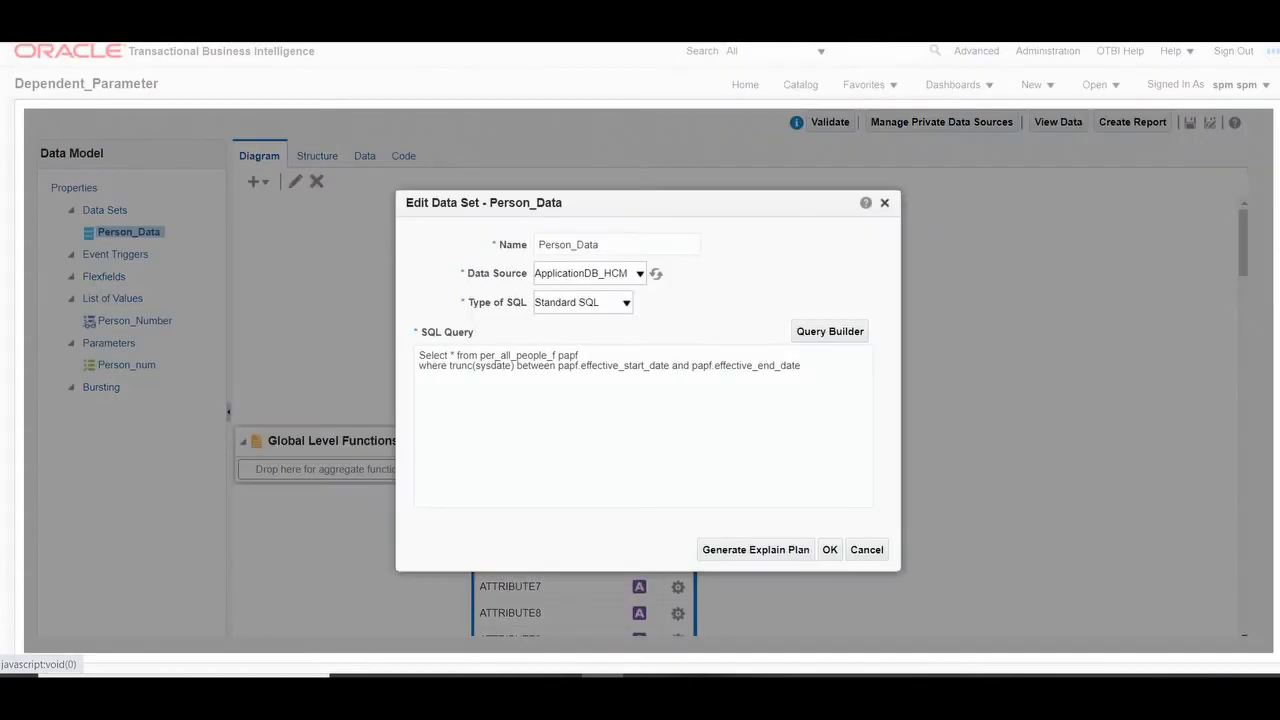
{"action": "left_click", "coordinate": [806, 366]}
{"action": "key", "text": "Return"}
{"action": "type", "text": "and per"}
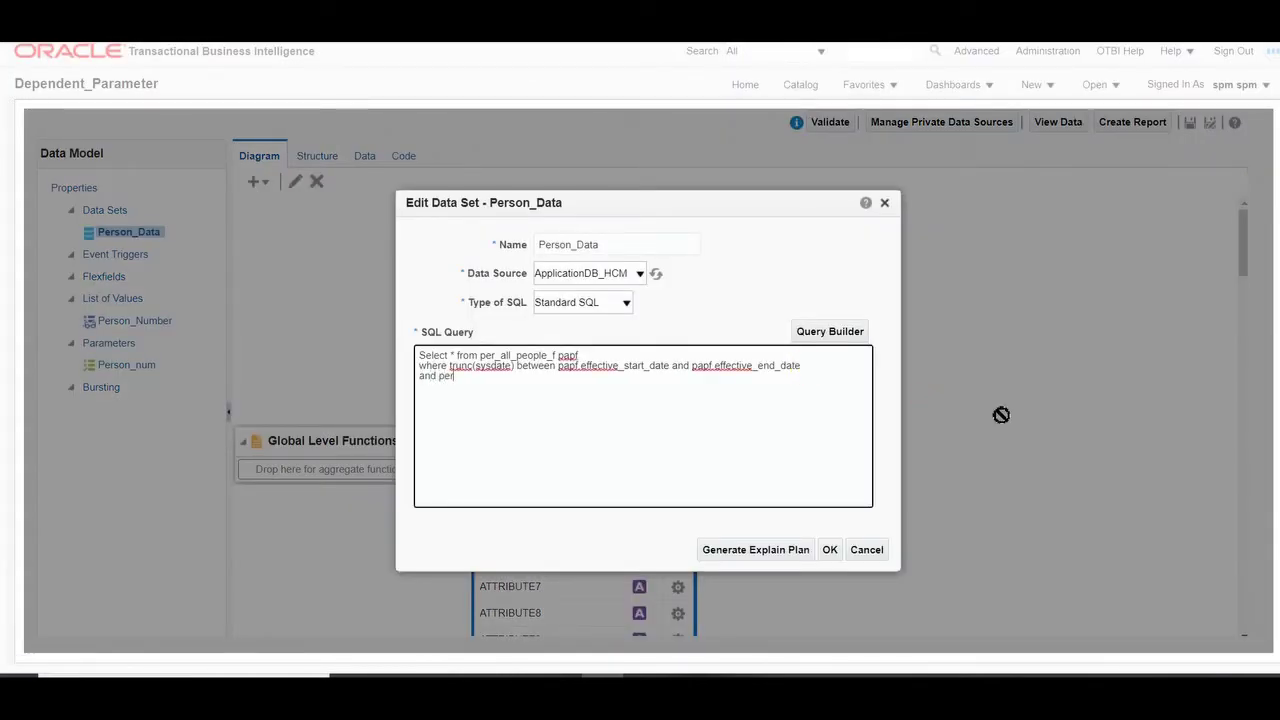
{"action": "type", "text": "son_number = :Person_num"}
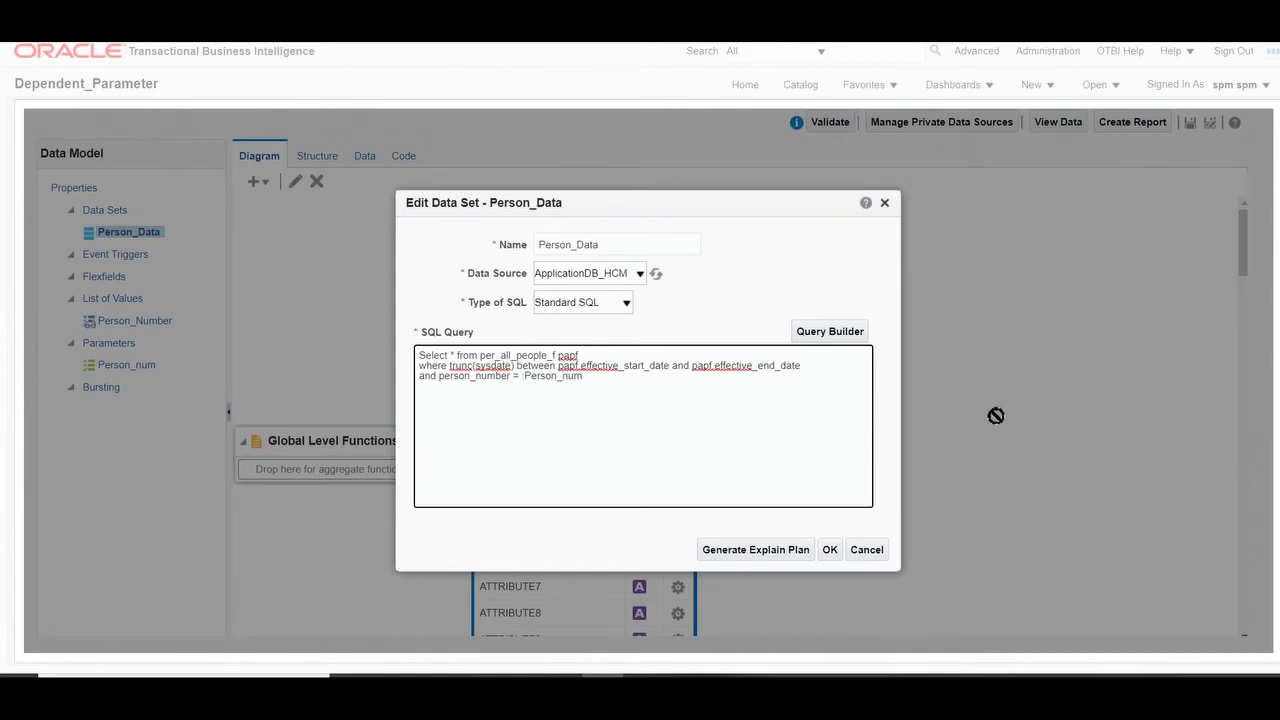
{"action": "left_click", "coordinate": [829, 549]}
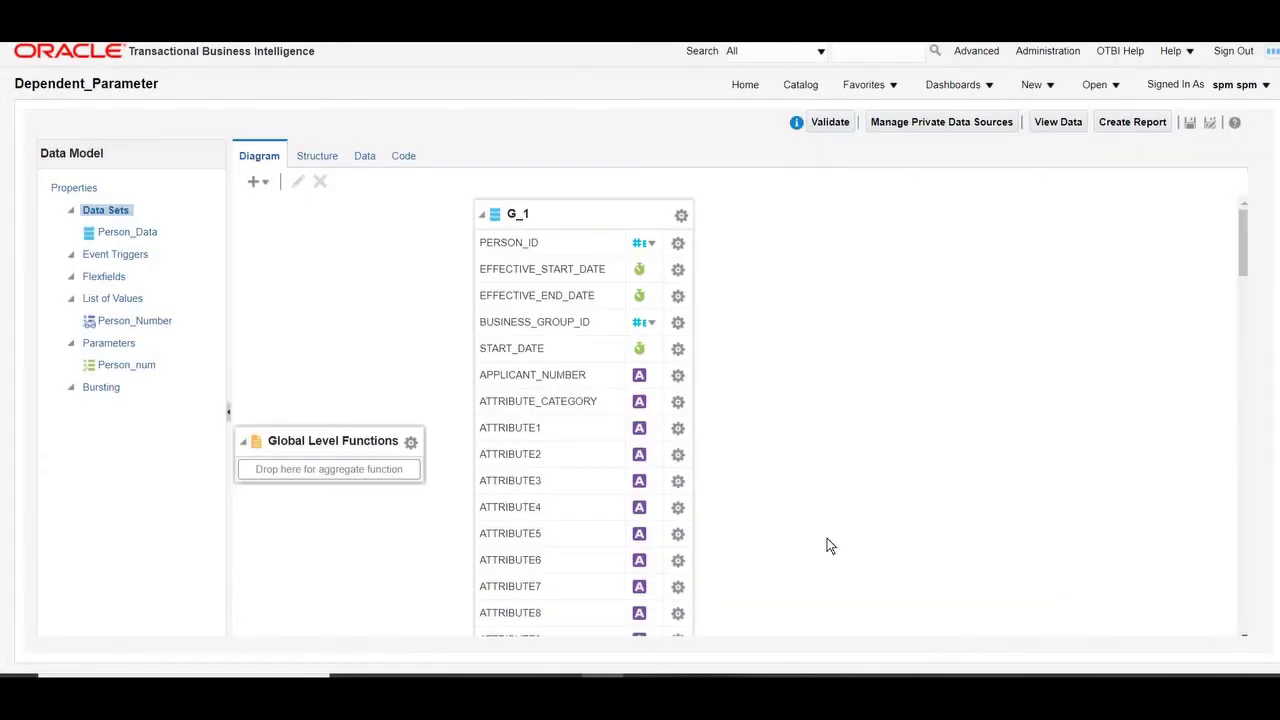
Step: Check how the parameter appears with the data, set Person_num's display label to "Person Number", and save the data model
{"action": "left_click", "coordinate": [364, 156]}
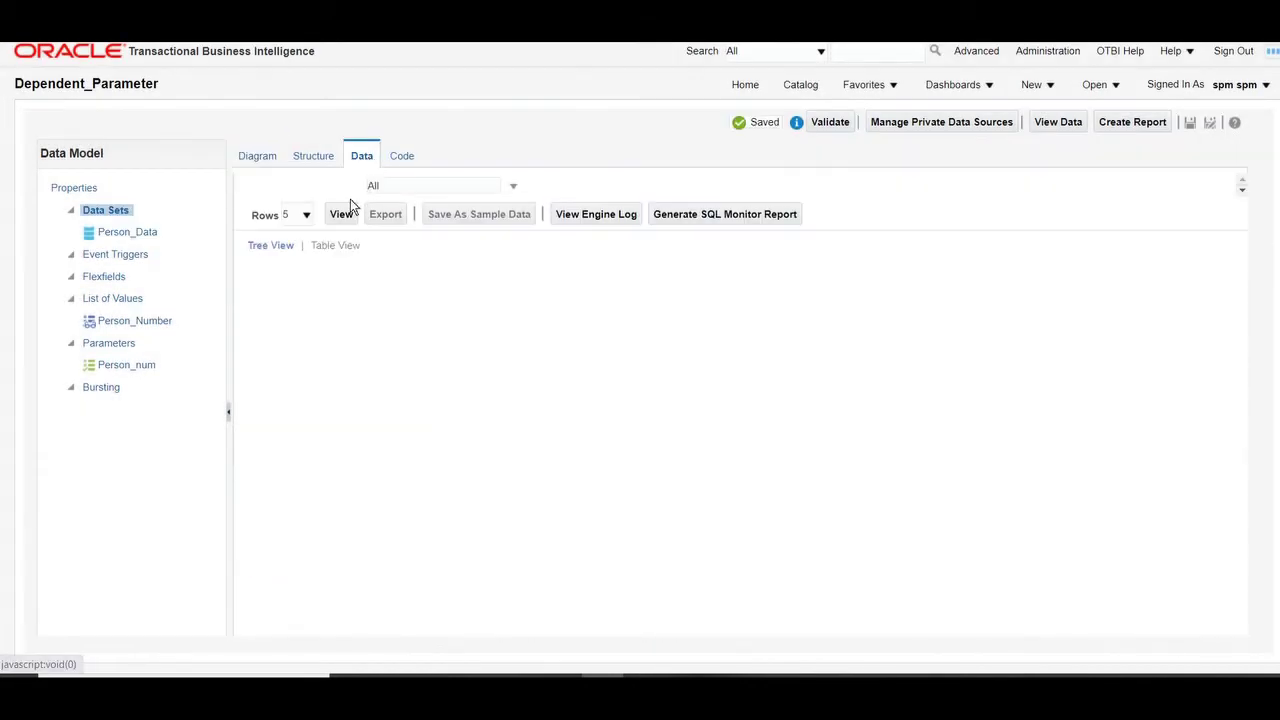
{"action": "left_click", "coordinate": [260, 160]}
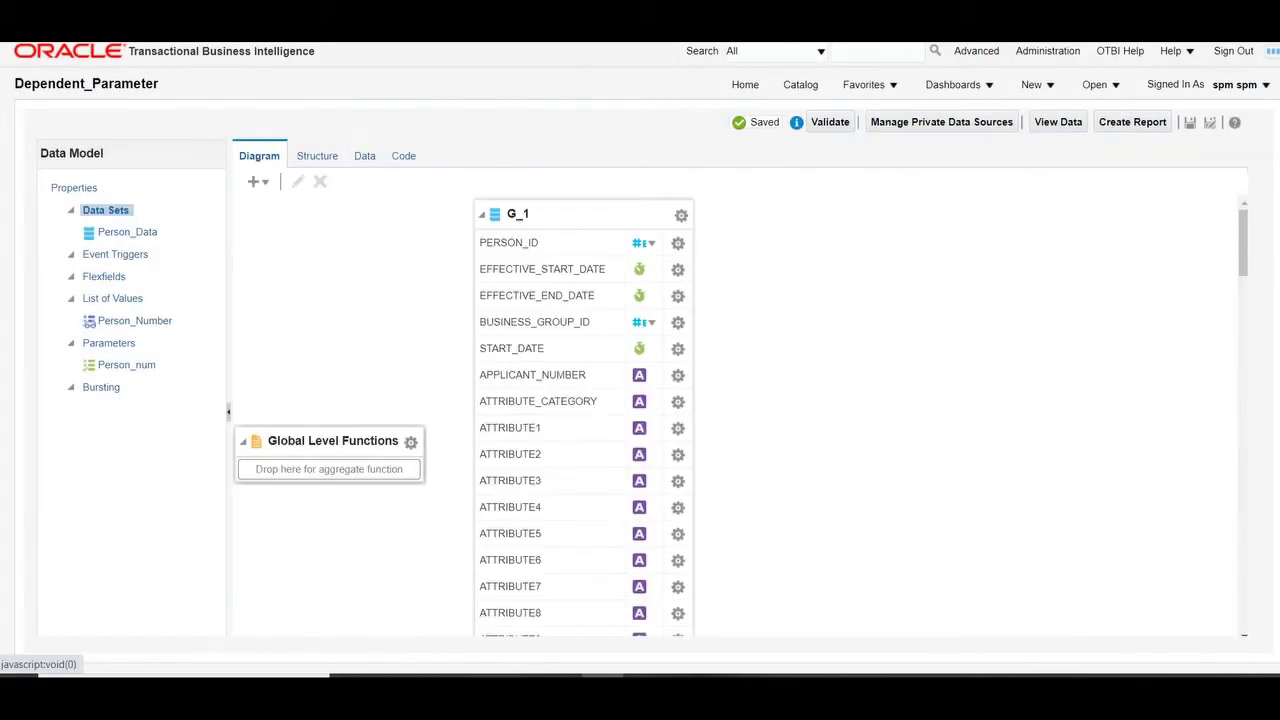
{"action": "left_click", "coordinate": [127, 364]}
{"action": "left_click", "coordinate": [472, 350]}
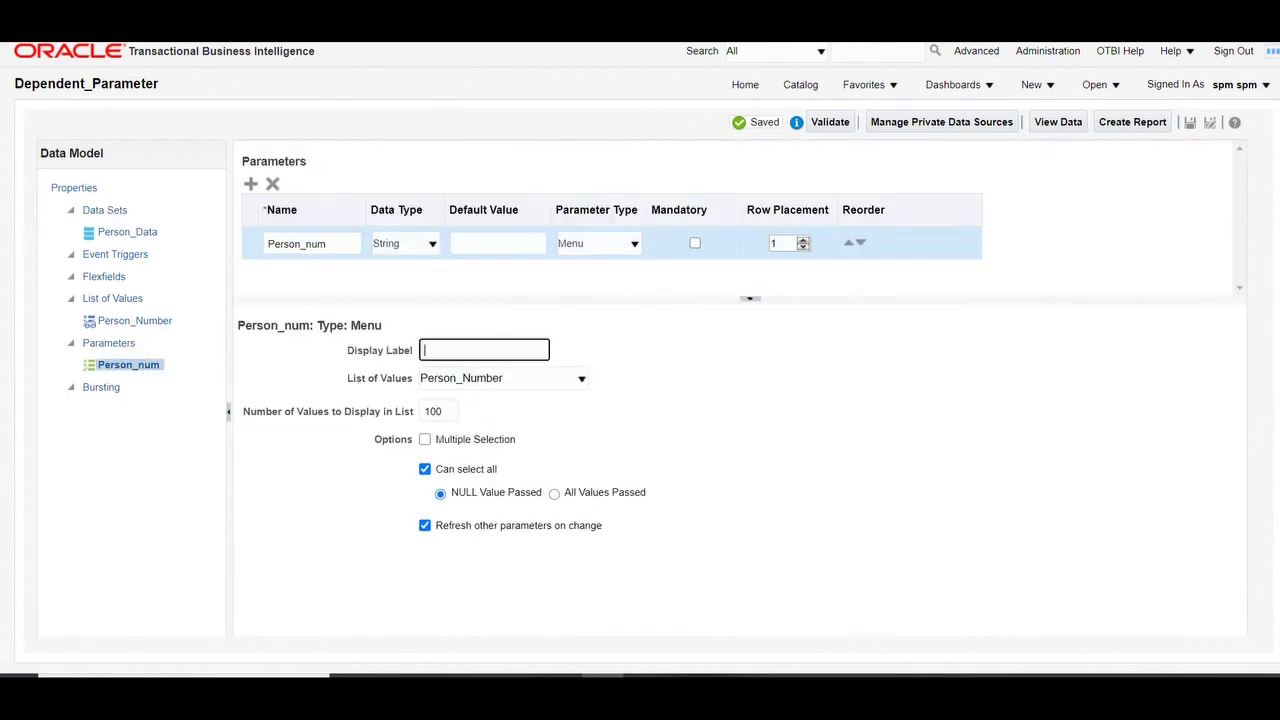
{"action": "type", "text": "Person Number"}
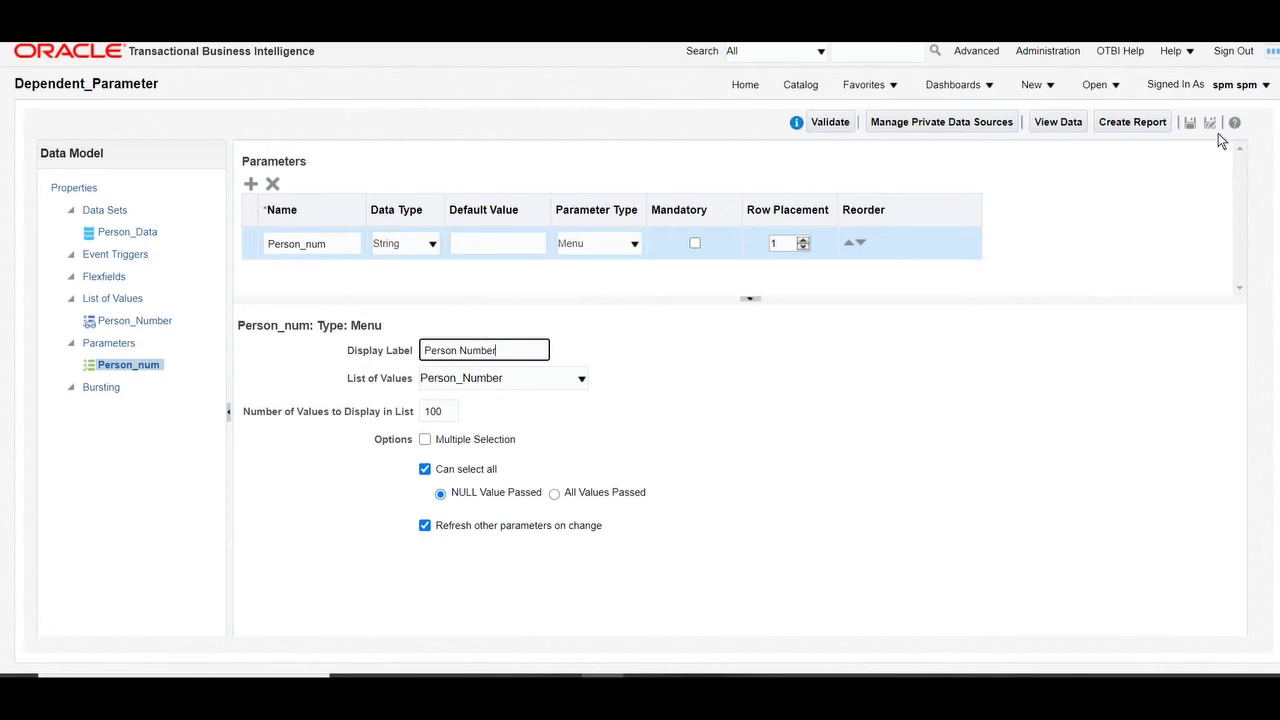
{"action": "left_click", "coordinate": [1186, 123]}
Step: View the Person_Data output for the first listed person number in table view
{"action": "left_click", "coordinate": [130, 233]}
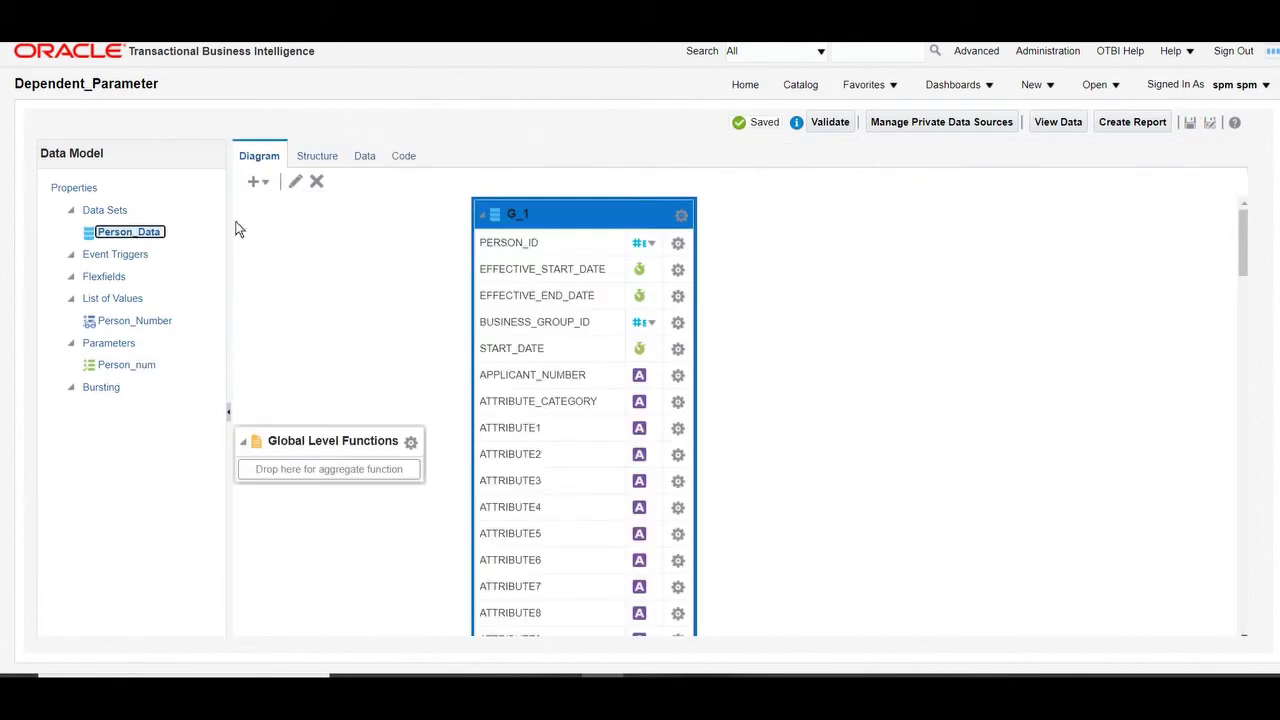
{"action": "left_click", "coordinate": [364, 156]}
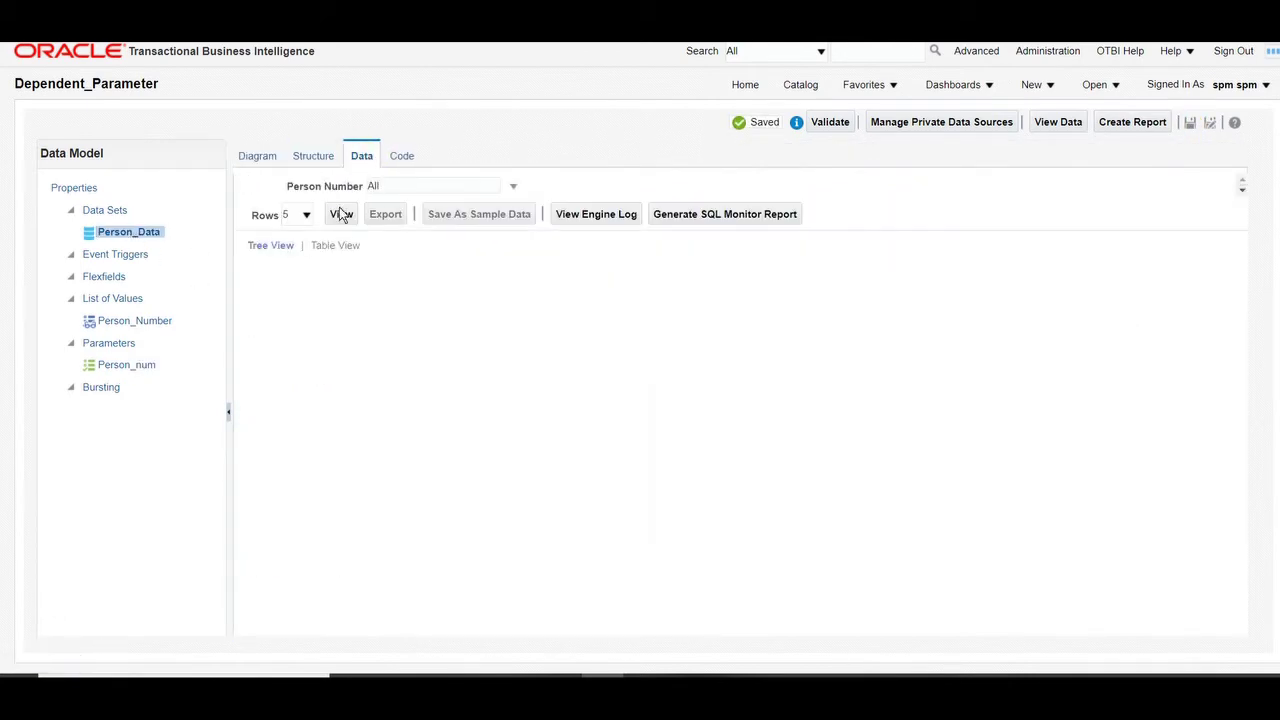
{"action": "left_click", "coordinate": [514, 188]}
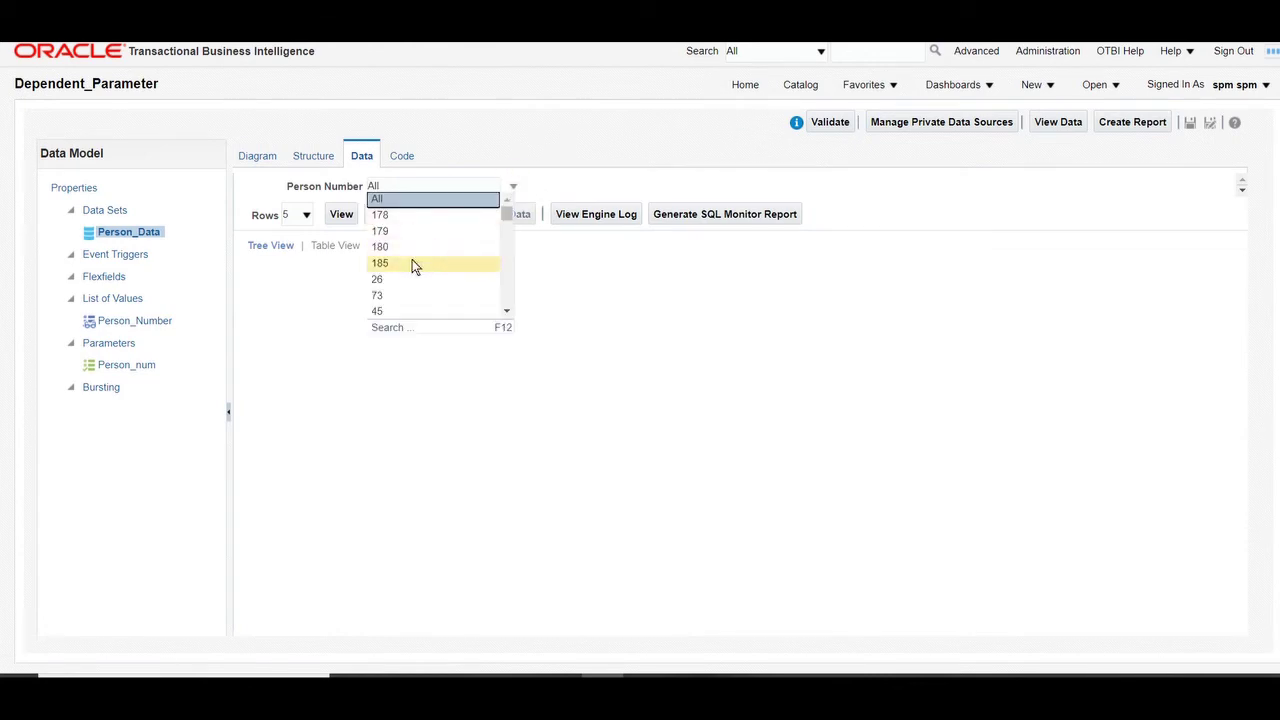
{"action": "left_click", "coordinate": [409, 215]}
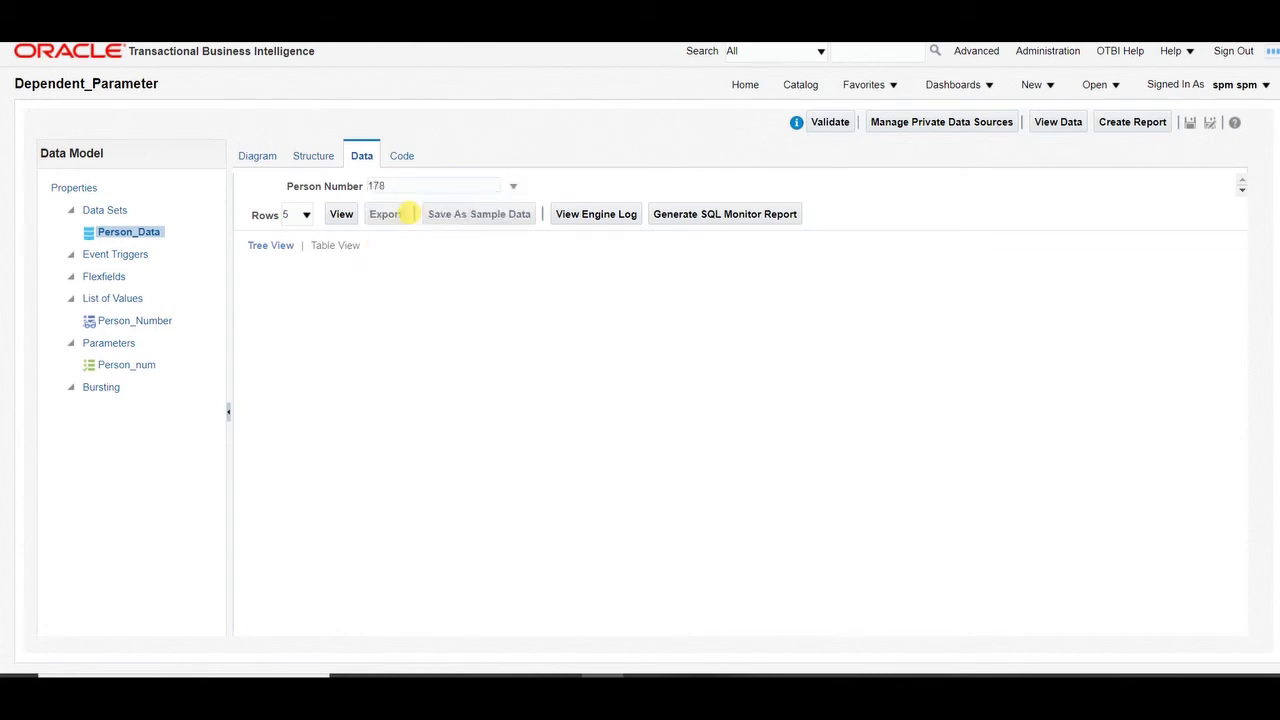
{"action": "left_click", "coordinate": [342, 214]}
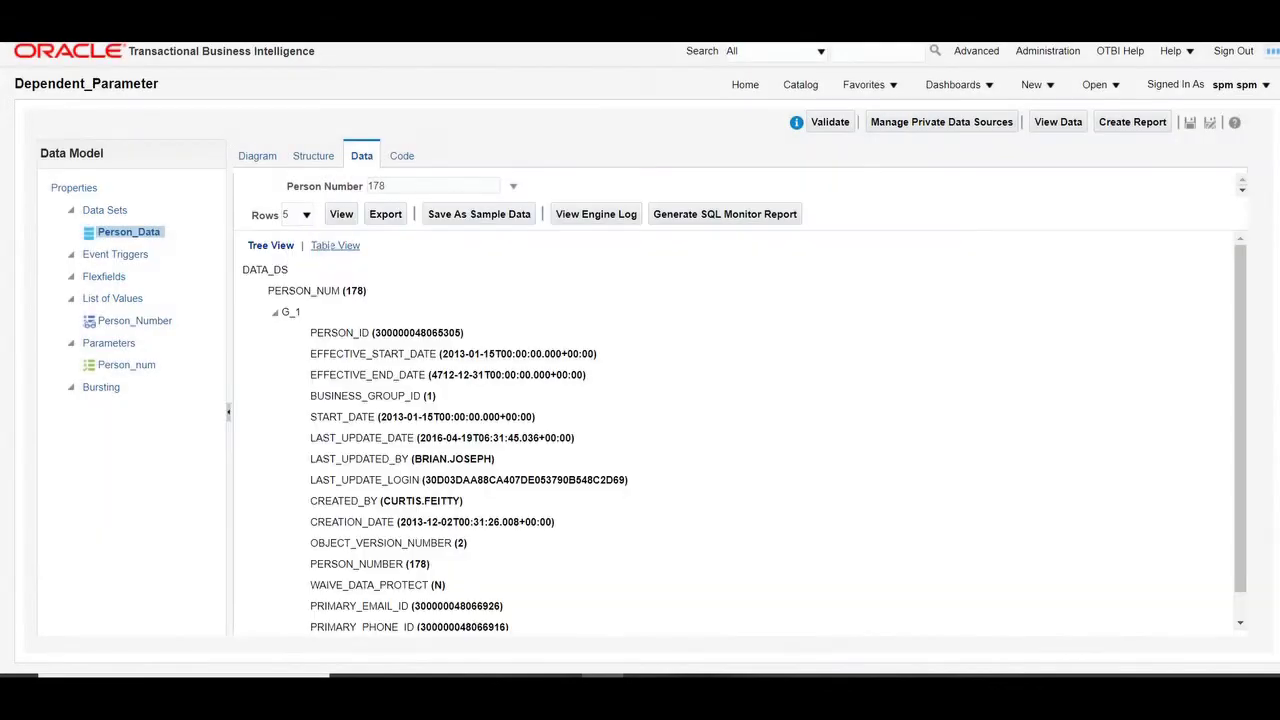
{"action": "left_click", "coordinate": [330, 246]}
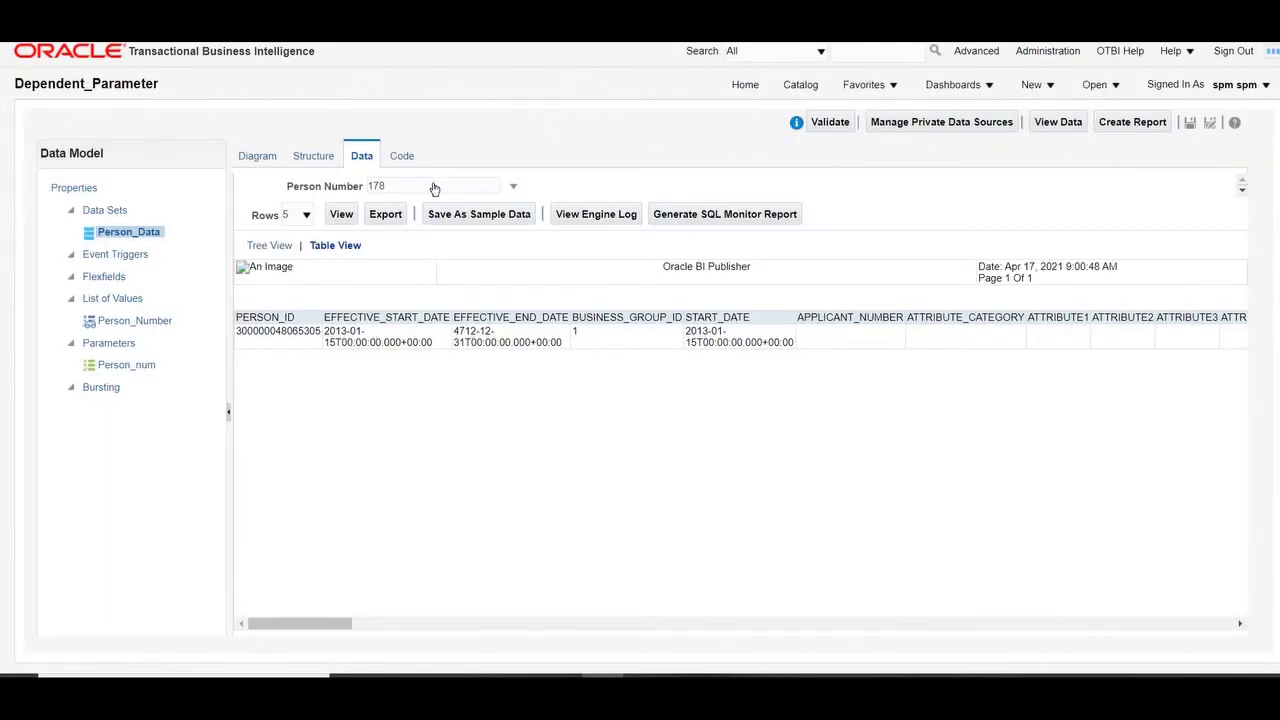
Step: View the Person_Data output for the fifth listed person number and examine the table's PERSON_NUMBER column
{"action": "left_click", "coordinate": [513, 188]}
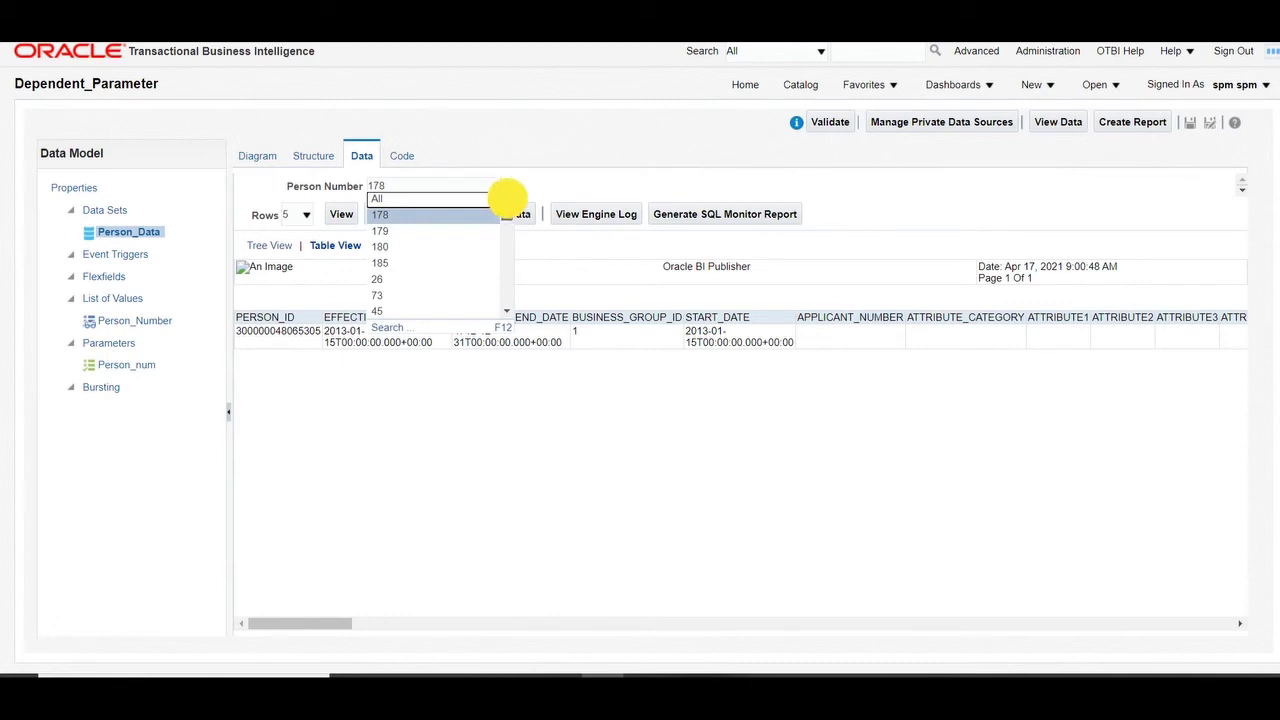
{"action": "left_click", "coordinate": [430, 279]}
{"action": "left_click", "coordinate": [341, 214]}
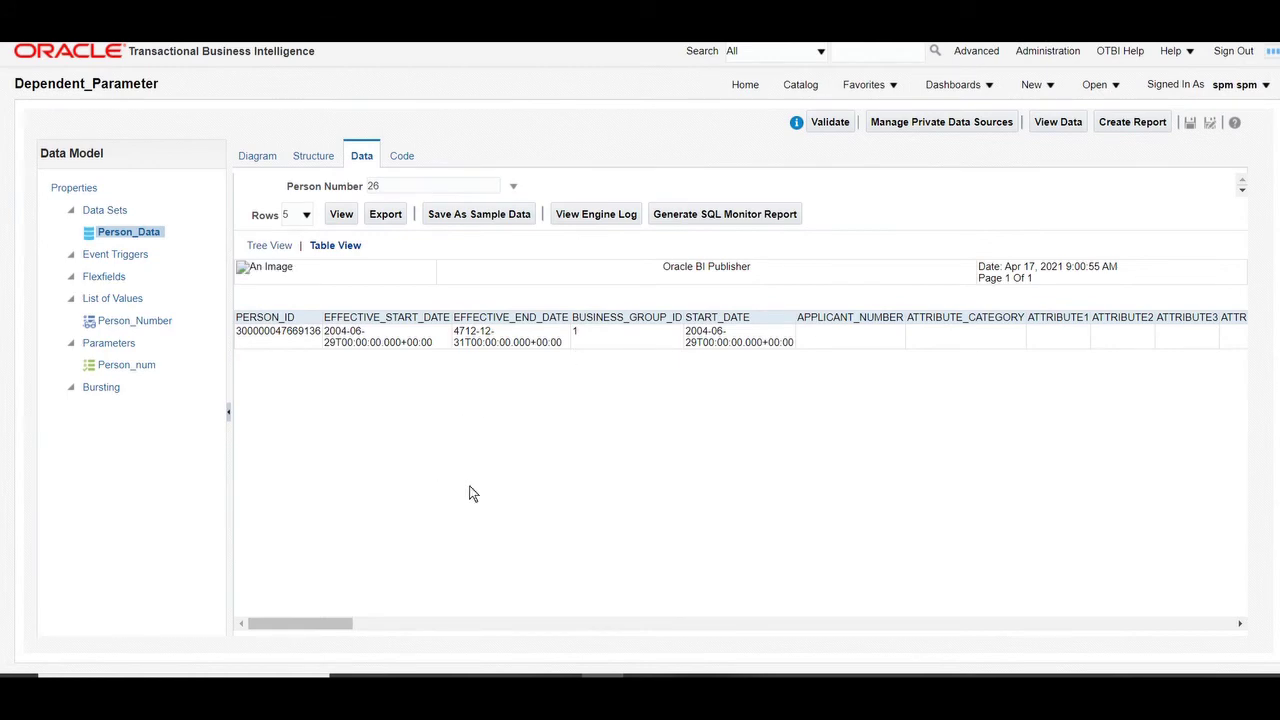
{"action": "left_click_drag", "start_coordinate": [272, 620], "coordinate": [613, 581]}
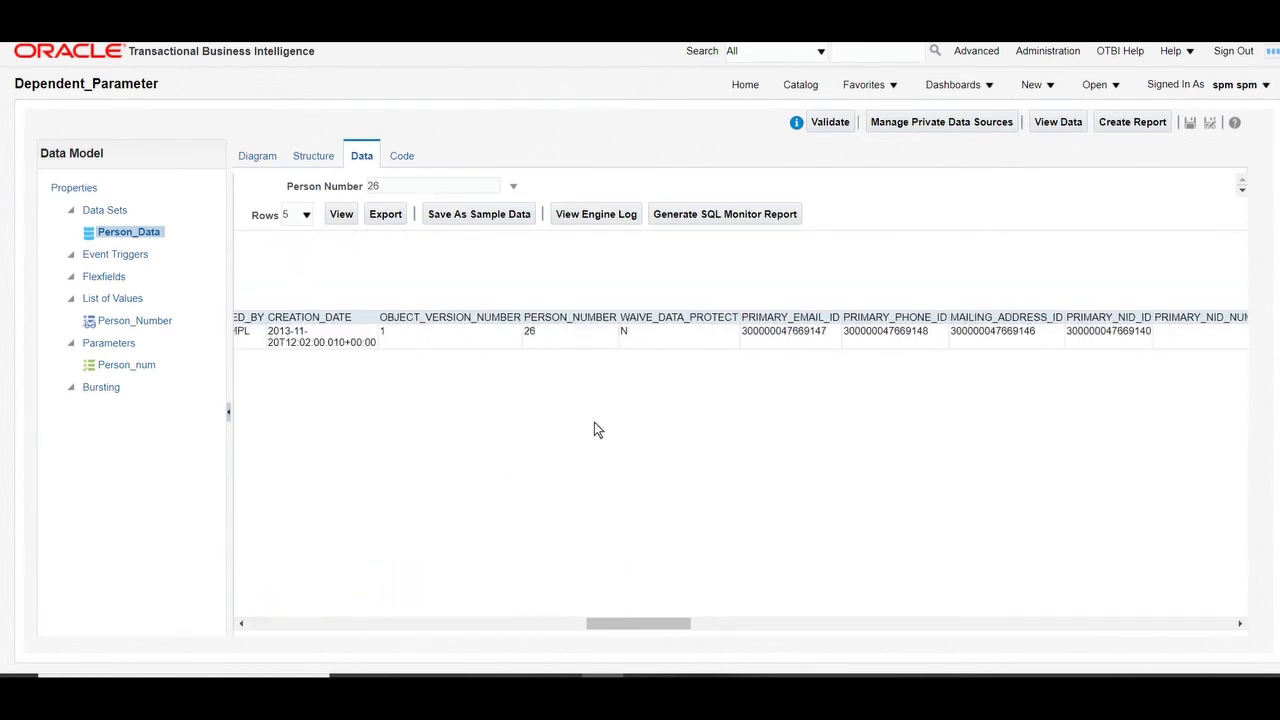
{"action": "left_click", "coordinate": [652, 622]}
{"action": "left_click_drag", "start_coordinate": [652, 622], "coordinate": [214, 614]}
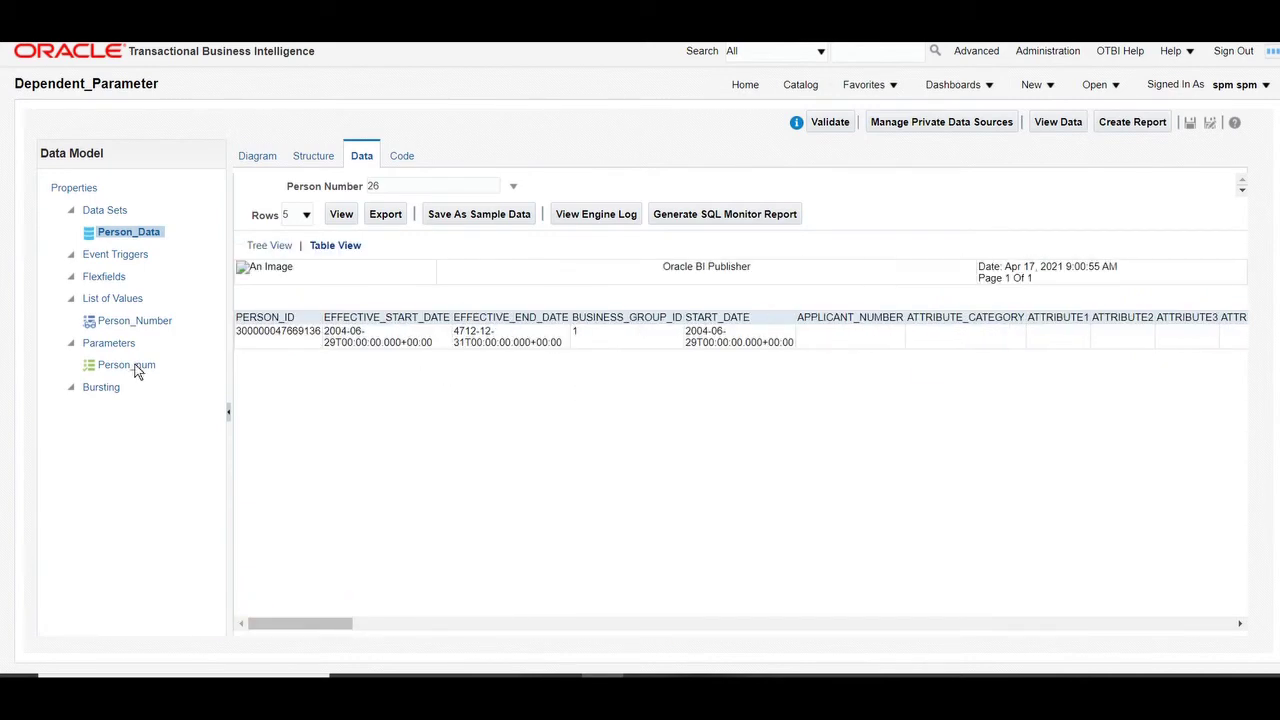
Step: Add a new list of values named Assignment_Number to the data model
{"action": "left_click", "coordinate": [118, 298]}
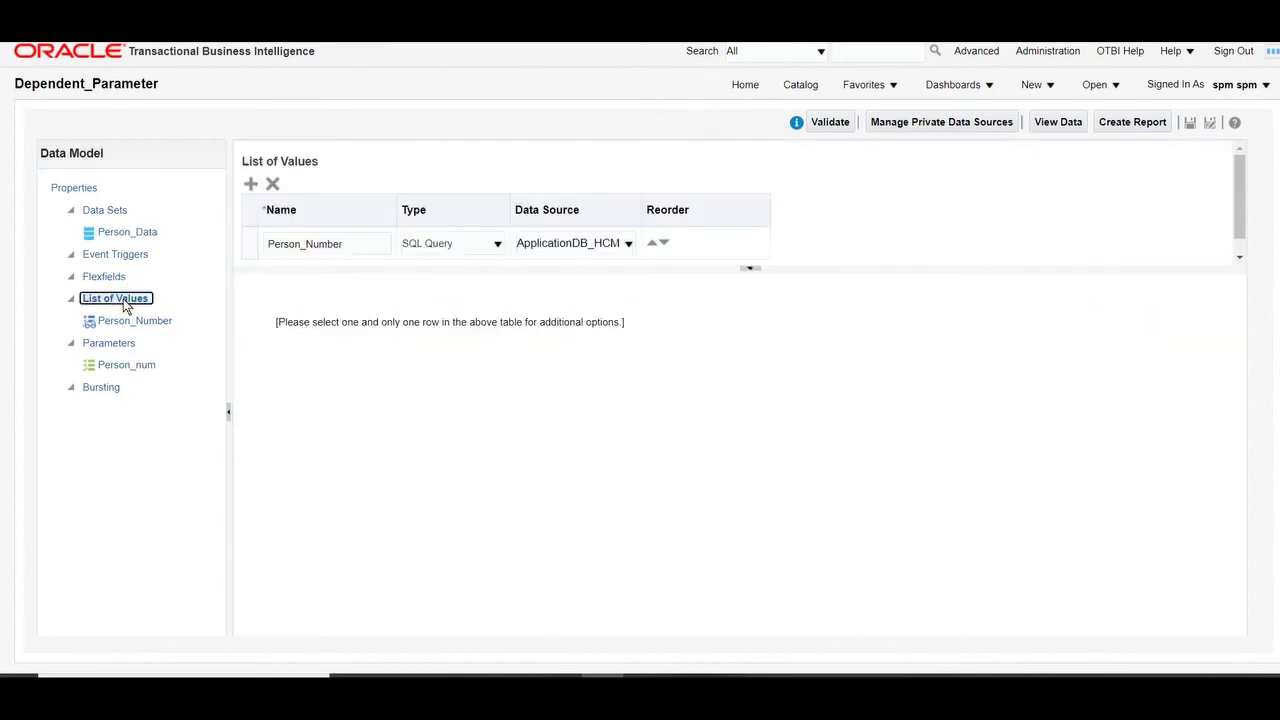
{"action": "left_click", "coordinate": [253, 182]}
{"action": "left_click", "coordinate": [345, 243]}
{"action": "triple_click", "coordinate": [306, 243]}
{"action": "type", "text": "Assignment"}
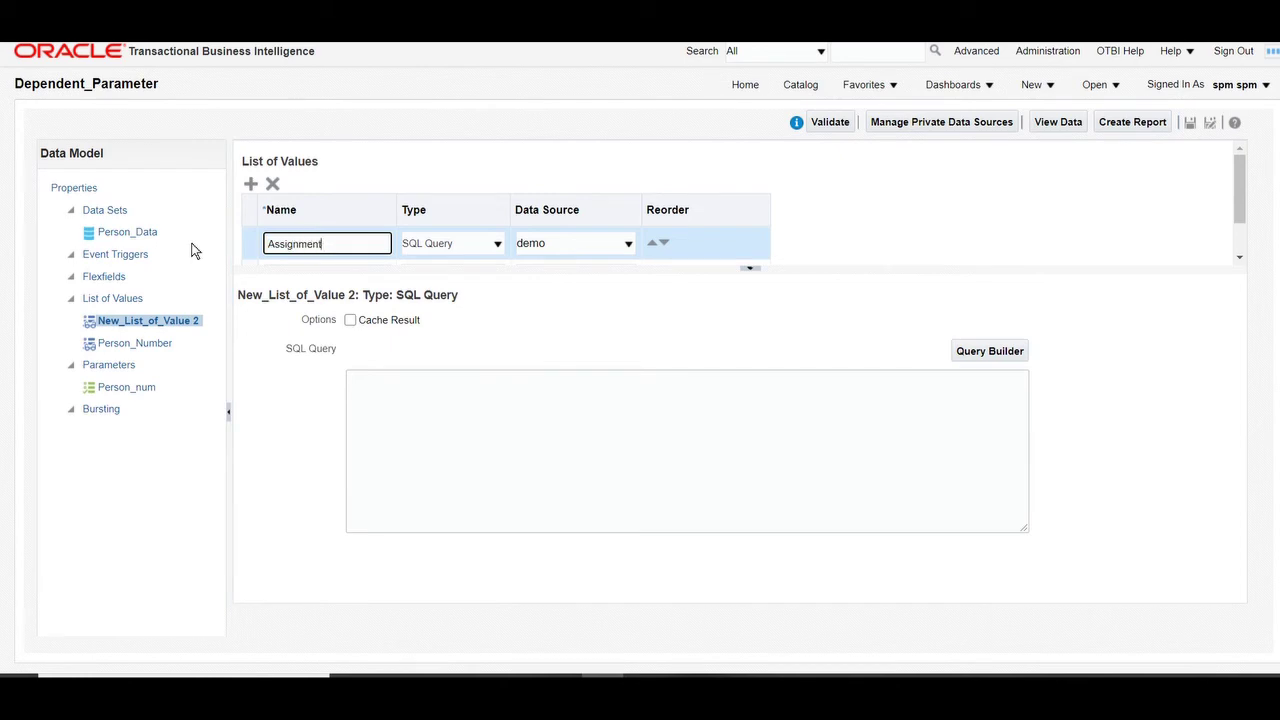
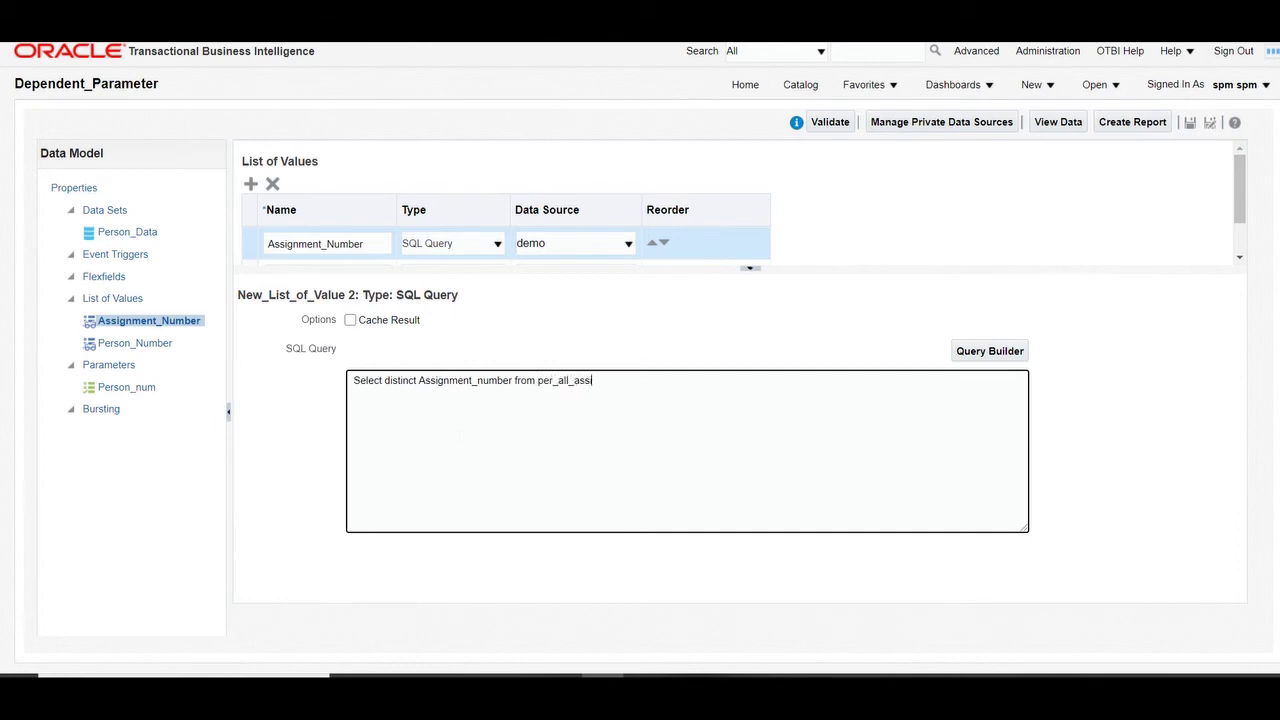
Step: Write the Assignment_Number query "Select distinct Assignment_number from per_all_assignments_m paaf,per_all_people_f papf where papf.person_id = paaf.person_id"
{"action": "type", "text": "ignments_m paaf,person_all_people"}
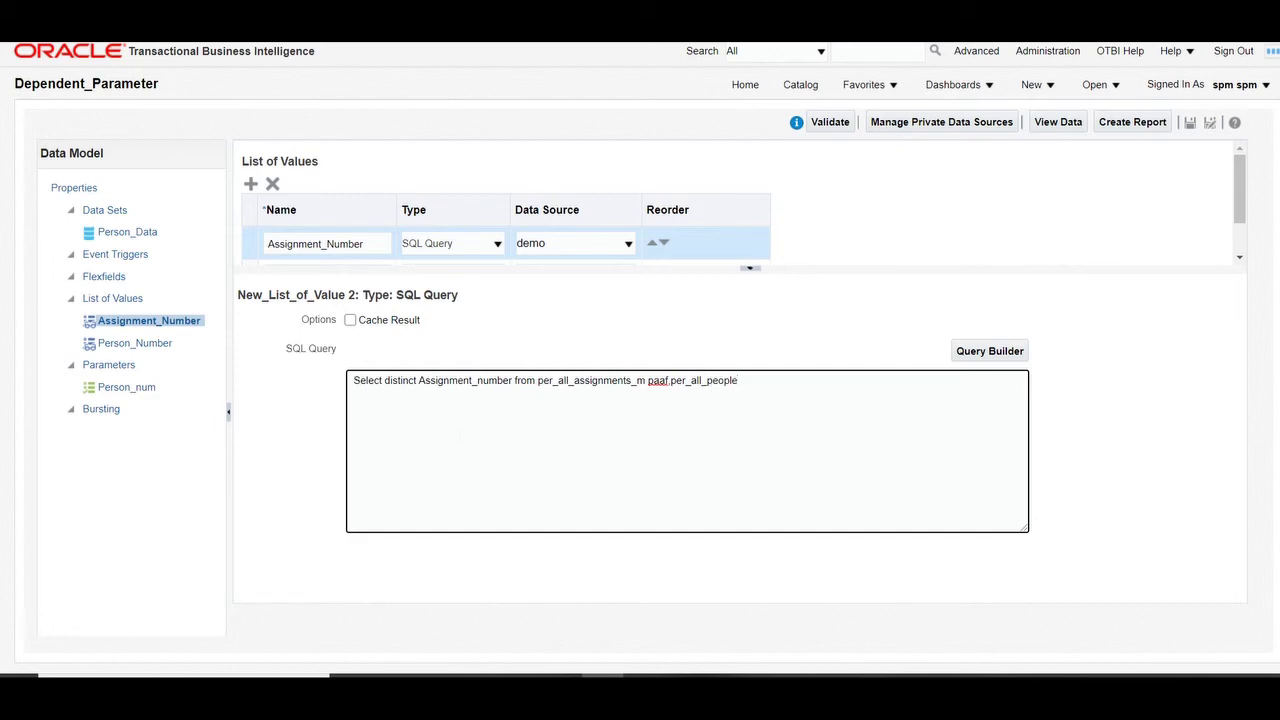
{"action": "type", "text": "_f papf"}
{"action": "key", "text": "Return"}
{"action": "type", "text": "where papf.person_id ="}
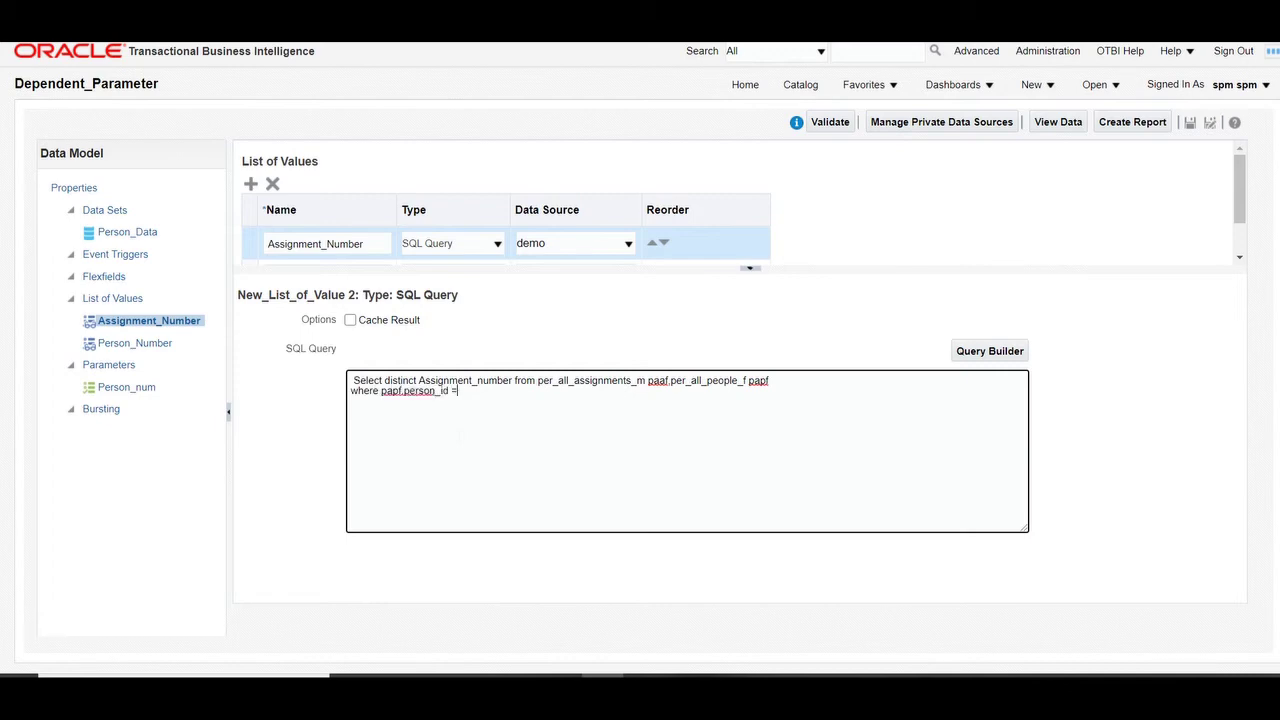
{"action": "type", "text": " ppa"}
{"action": "type", "text": "af.person"}
{"action": "type", "text": "_id"}
Step: Add the condition "and trunc(sysdate) between papf.effective_start_date and paaf.effective_end_date" to the Assignment_Number query
{"action": "type", "text": "and trunc"}
{"action": "type", "text": "(sysdate"}
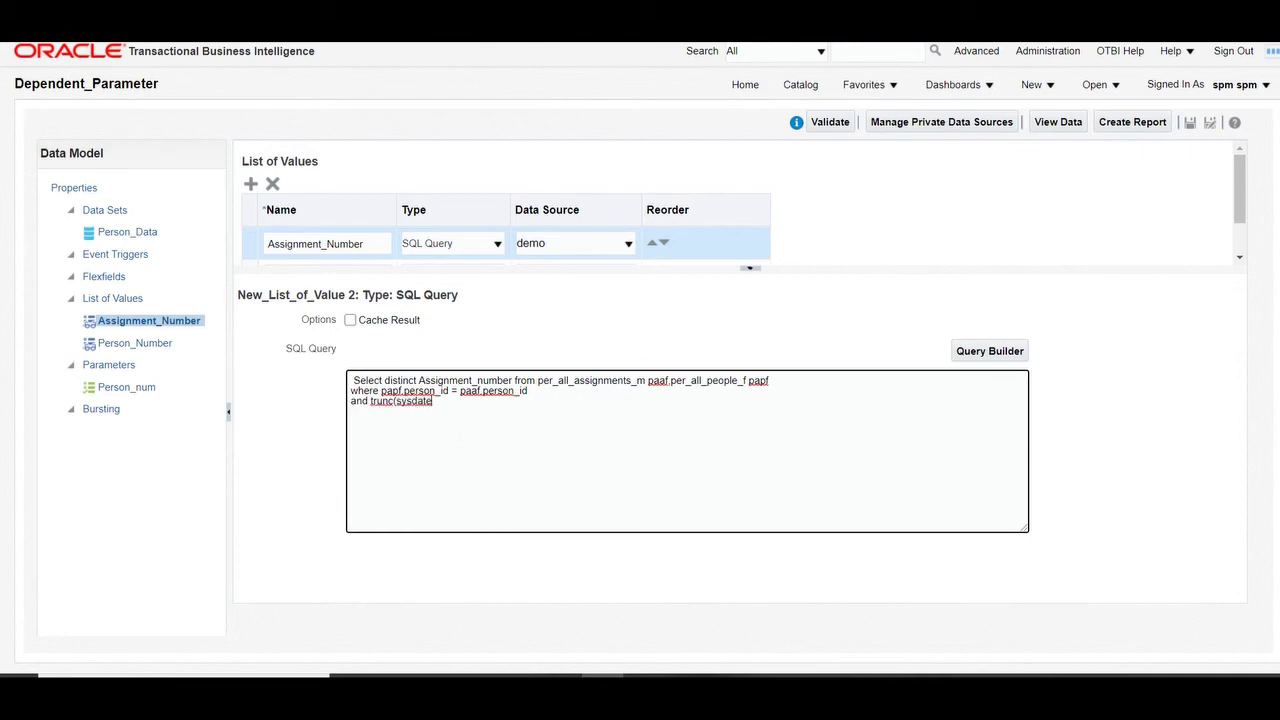
{"action": "type", "text": ") between papf effective_s"}
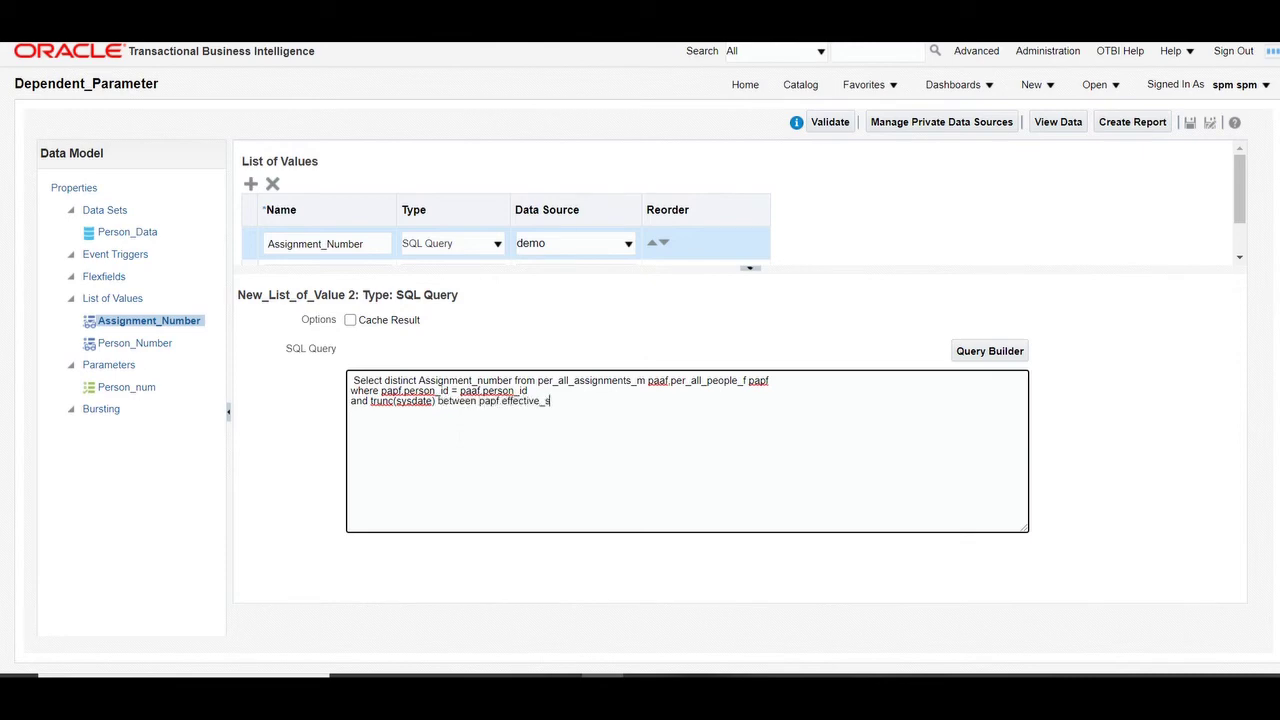
{"action": "type", "text": "tart_date"}
{"action": "type", "text": " and"}
{"action": "type", "text": "paaf"}
{"action": "type", "text": ".effec"}
{"action": "type", "text": "tive"}
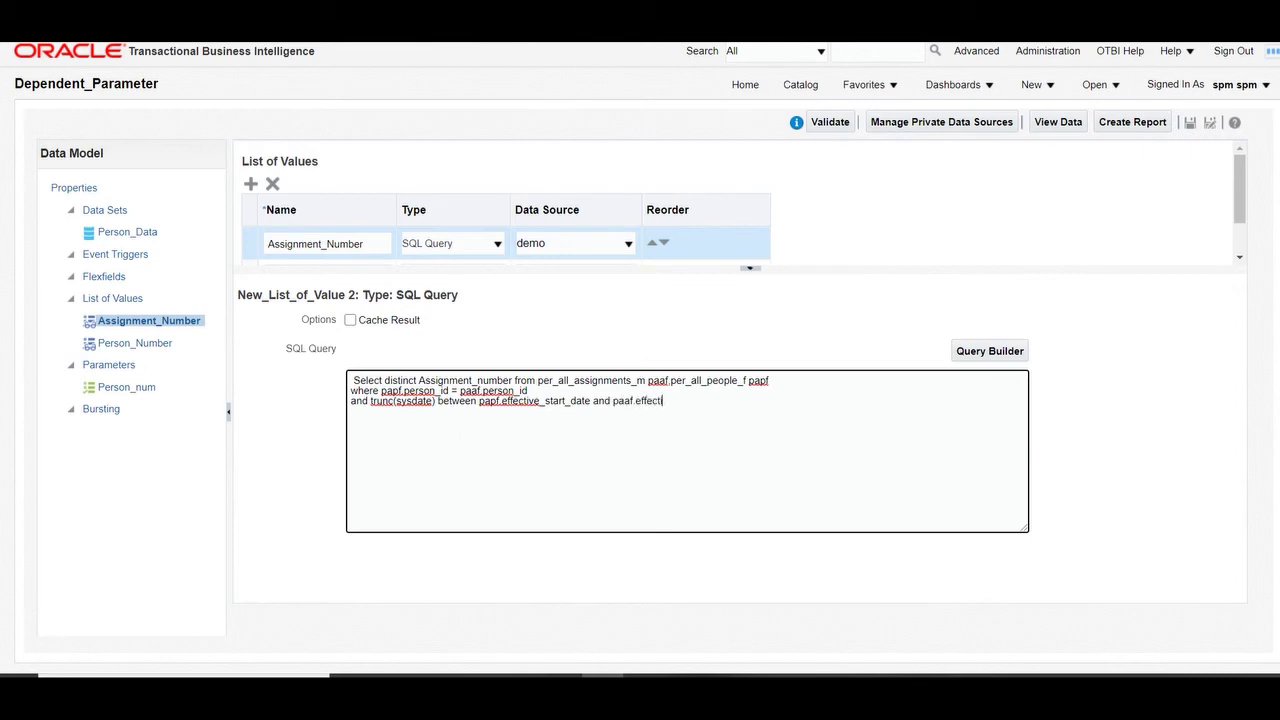
{"action": "type", "text": "_end"}
{"action": "type", "text": "_date"}
Step: Add the condition "and papf.person_number = :Person_num" to the end of the Assignment_Number query
{"action": "type", "text": "and papf.p"}
{"action": "type", "text": "erson_"}
{"action": "type", "text": "number"}
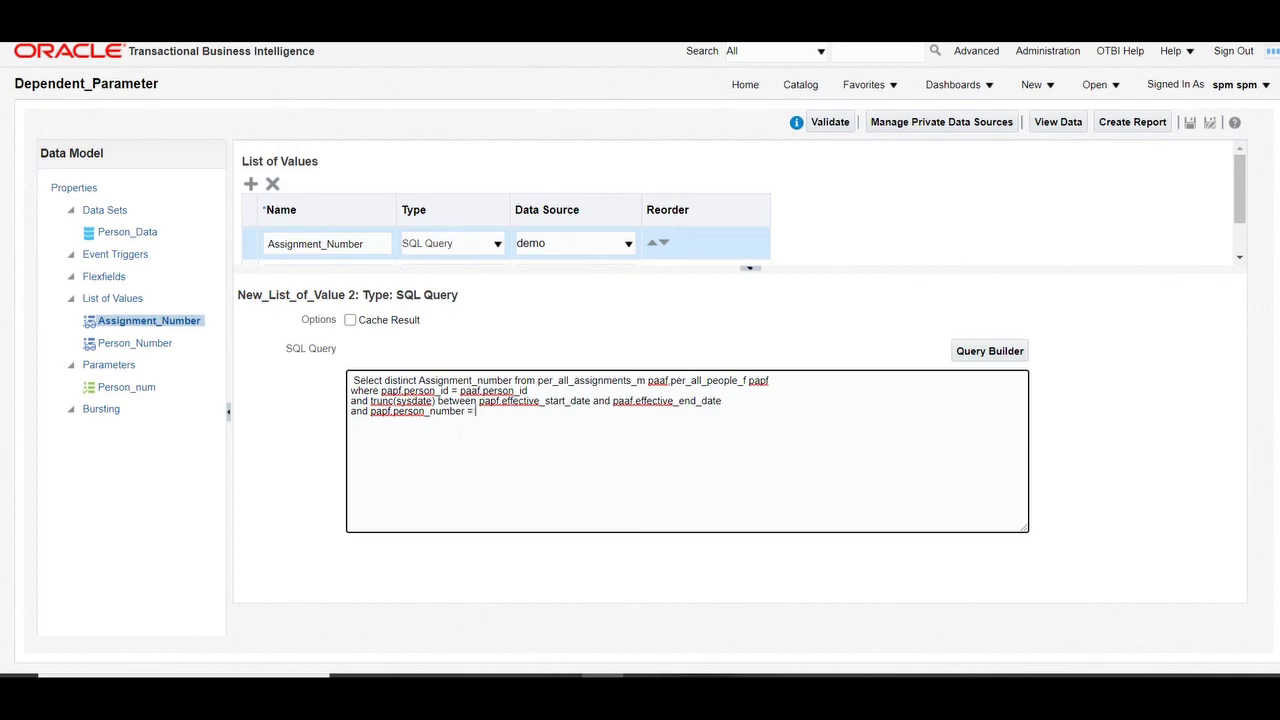
{"action": "type", "text": "=:Person_num"}
Step: Set the Assignment_Number list's data source to ApplicationDB_HCM and save the data model
{"action": "left_click", "coordinate": [626, 243]}
{"action": "left_click", "coordinate": [578, 338]}
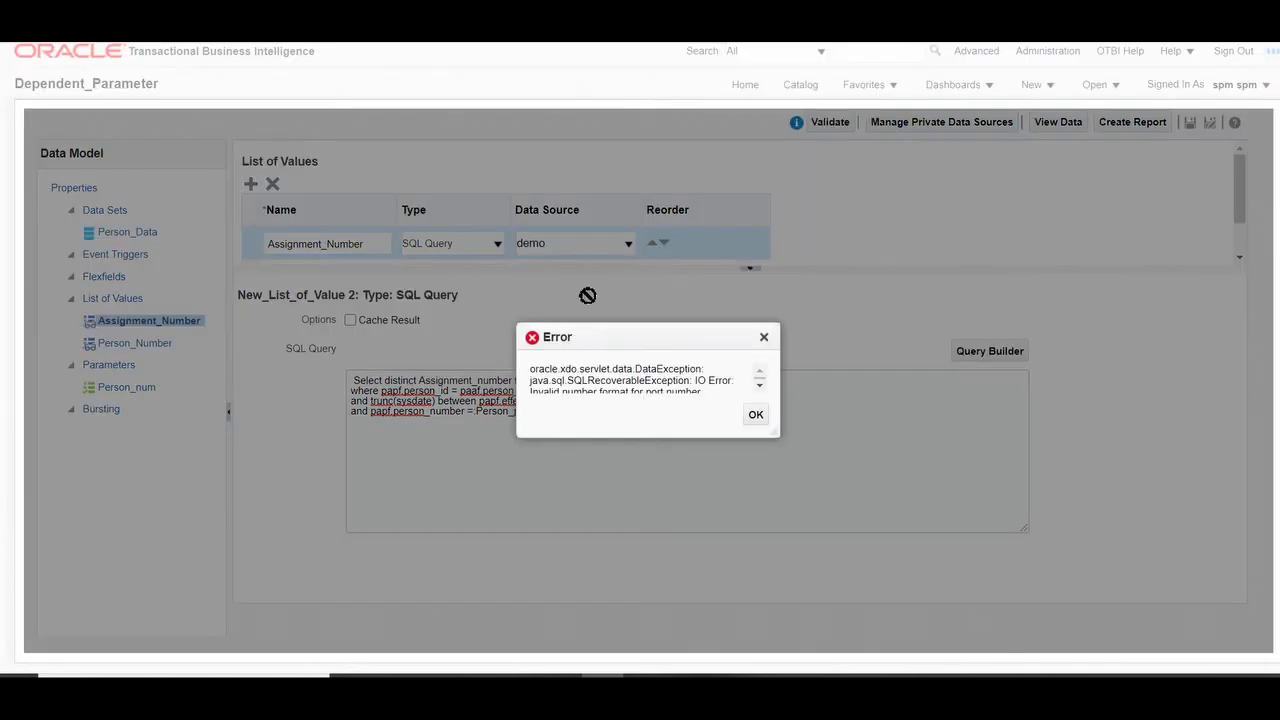
{"action": "left_click", "coordinate": [756, 414]}
{"action": "left_click", "coordinate": [620, 245]}
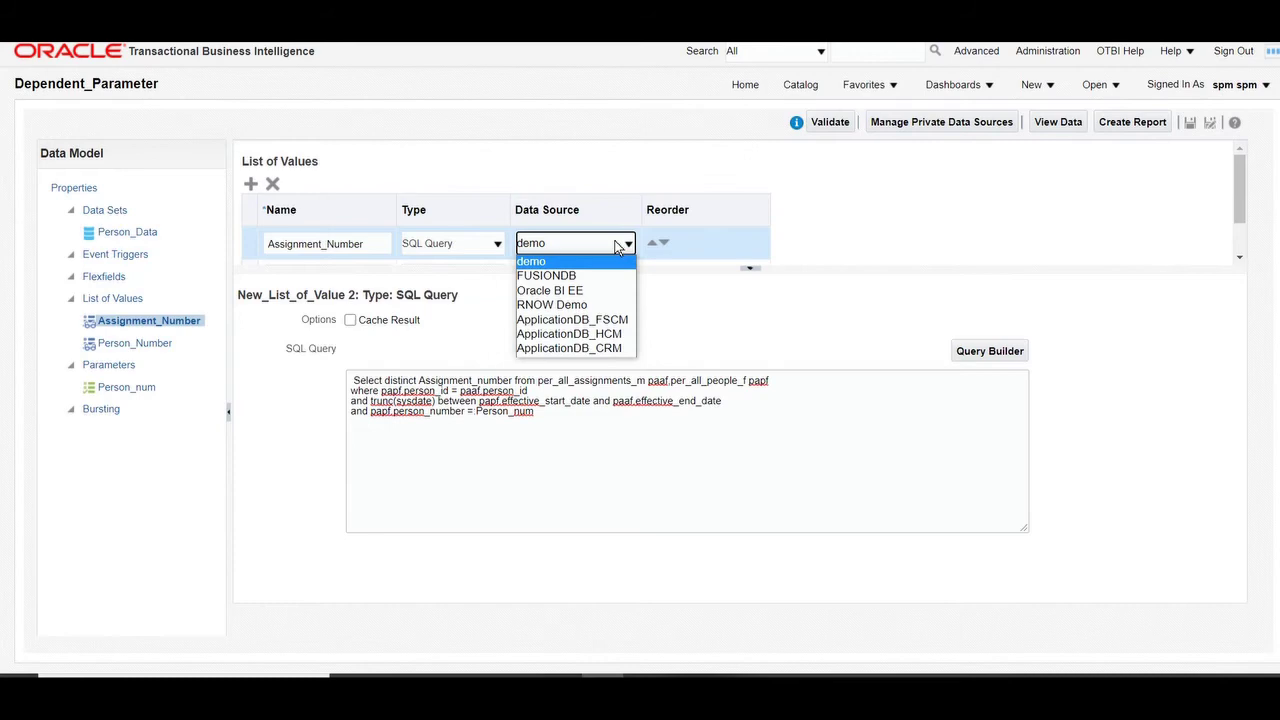
{"action": "left_click", "coordinate": [600, 333]}
{"action": "left_click", "coordinate": [632, 452]}
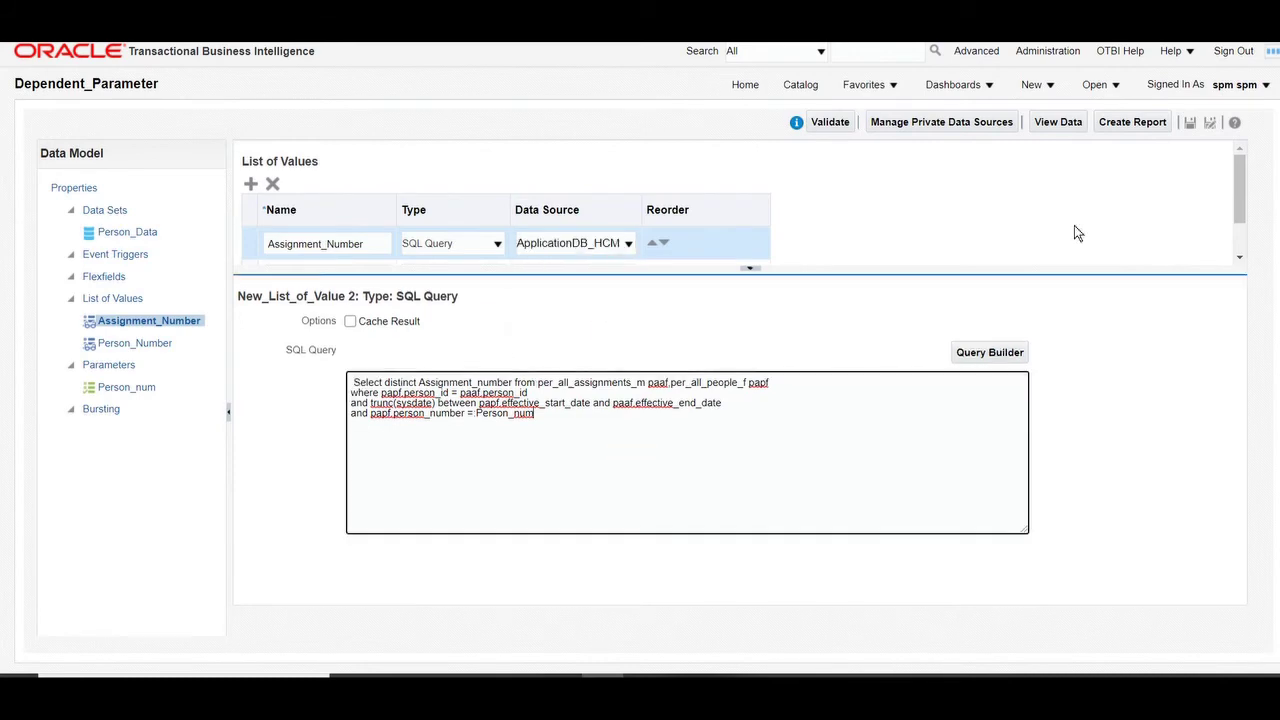
{"action": "left_click", "coordinate": [1189, 122]}
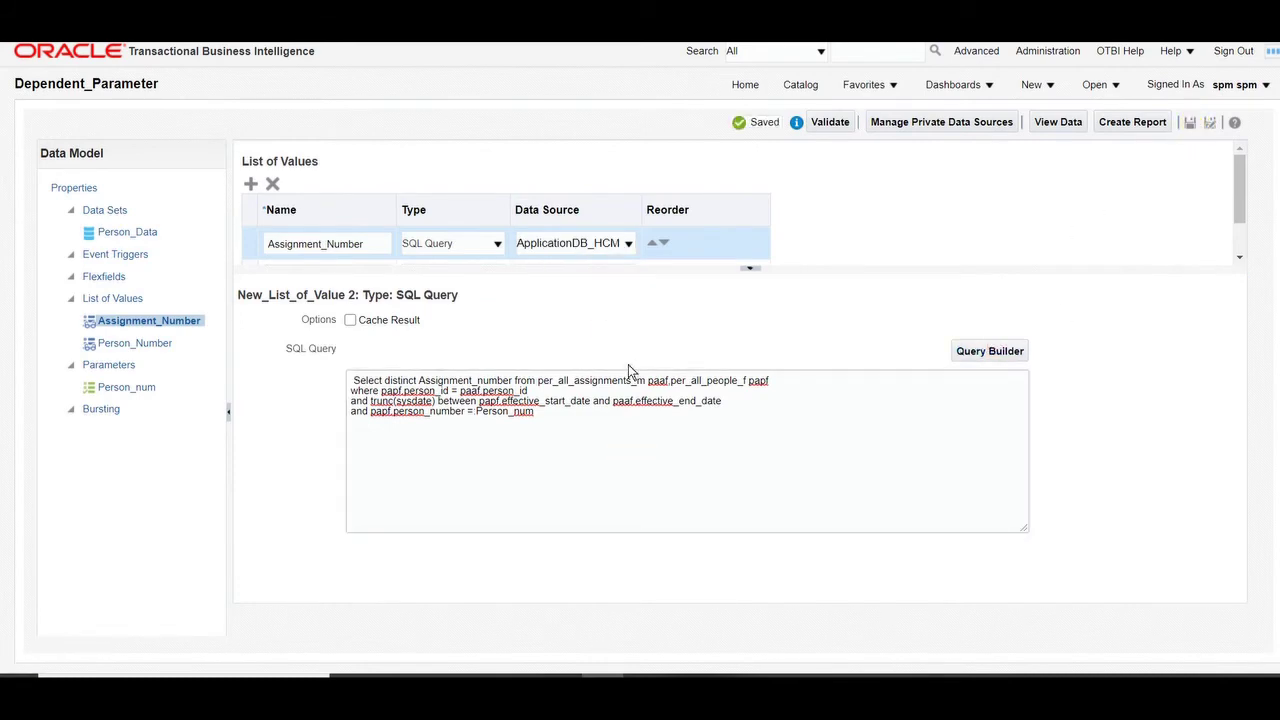
{"action": "left_click", "coordinate": [609, 453]}
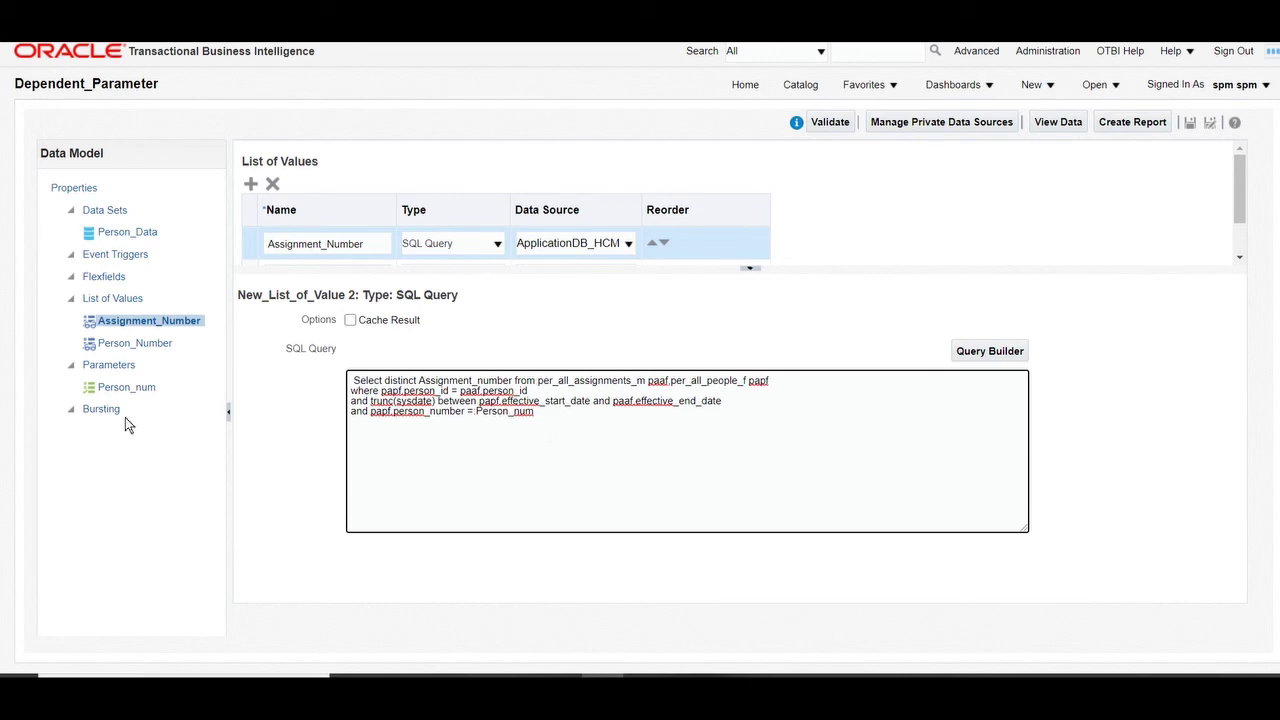
Step: Add a parameter named Assignment_Num and place it below Person_num
{"action": "left_click", "coordinate": [110, 365]}
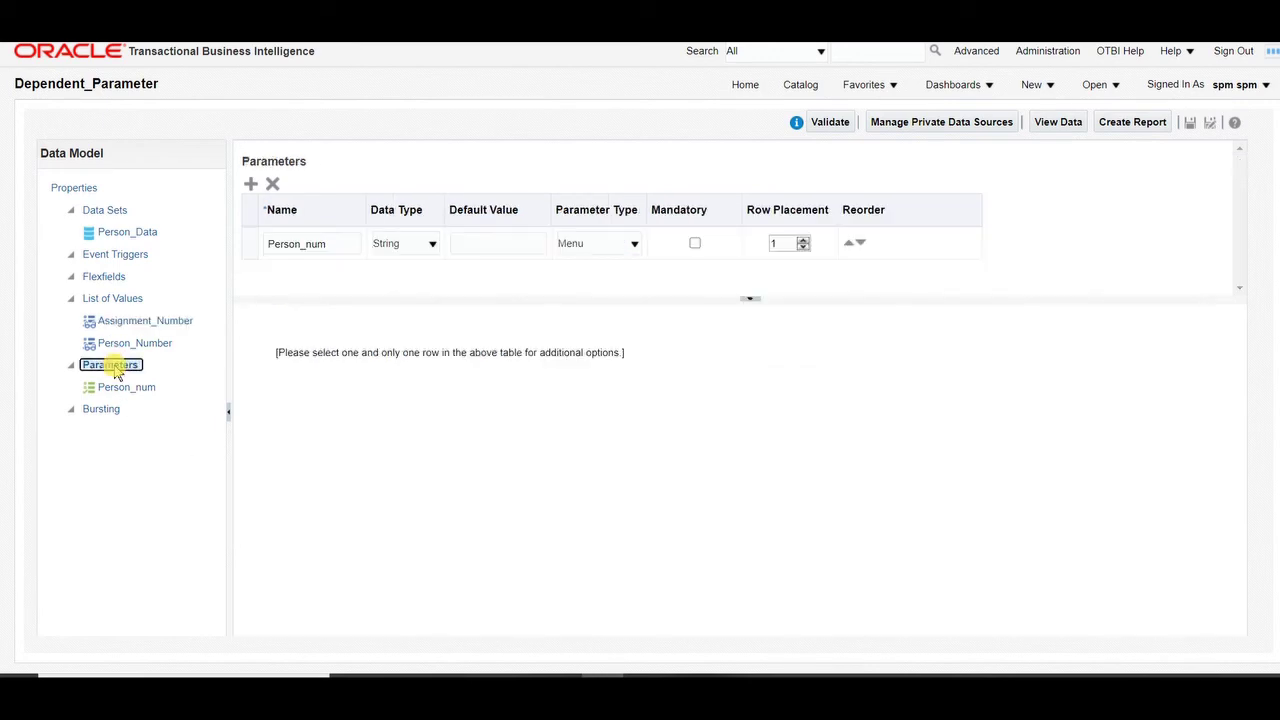
{"action": "left_click", "coordinate": [251, 184]}
{"action": "left_click", "coordinate": [313, 243]}
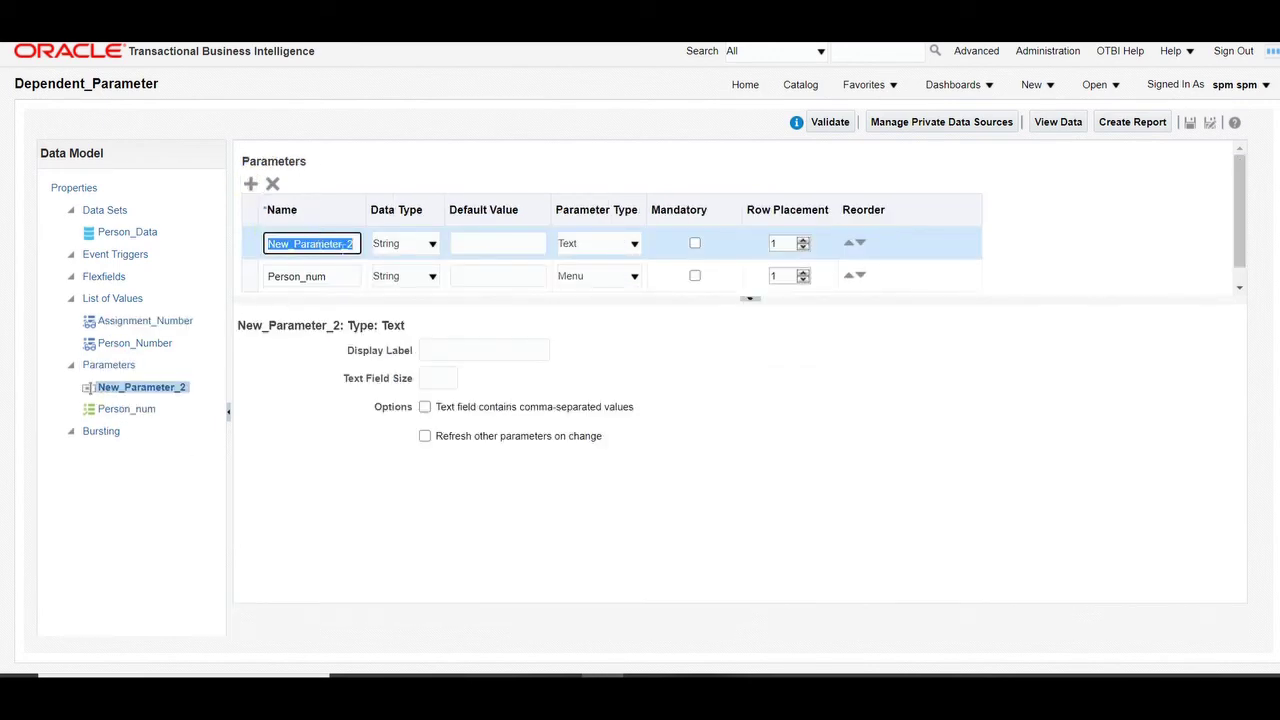
{"action": "left_click", "coordinate": [860, 242]}
{"action": "left_click", "coordinate": [343, 281]}
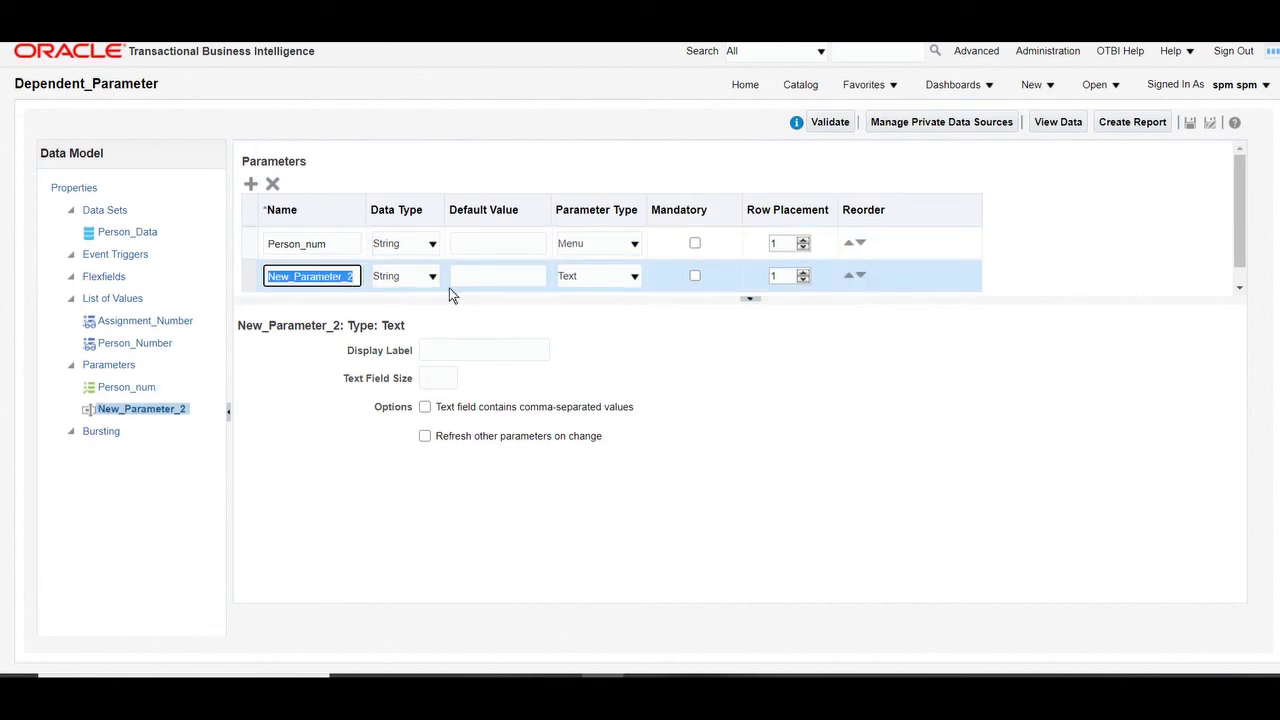
{"action": "type", "text": "Assignm"}
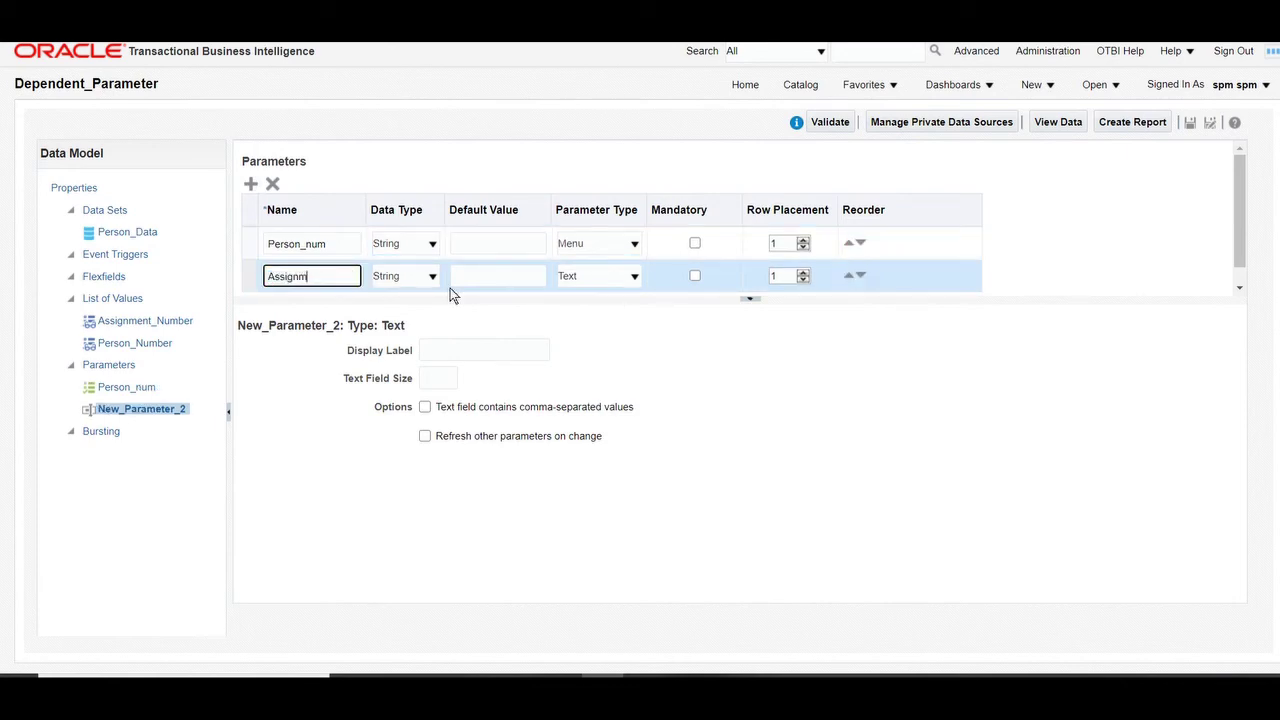
{"action": "type", "text": "ent_Num"}
Step: Make Assignment_Num a Menu parameter using the Assignment_Number list of values, with Refresh other parameters on change enabled and Can select all disabled
{"action": "left_click", "coordinate": [594, 277]}
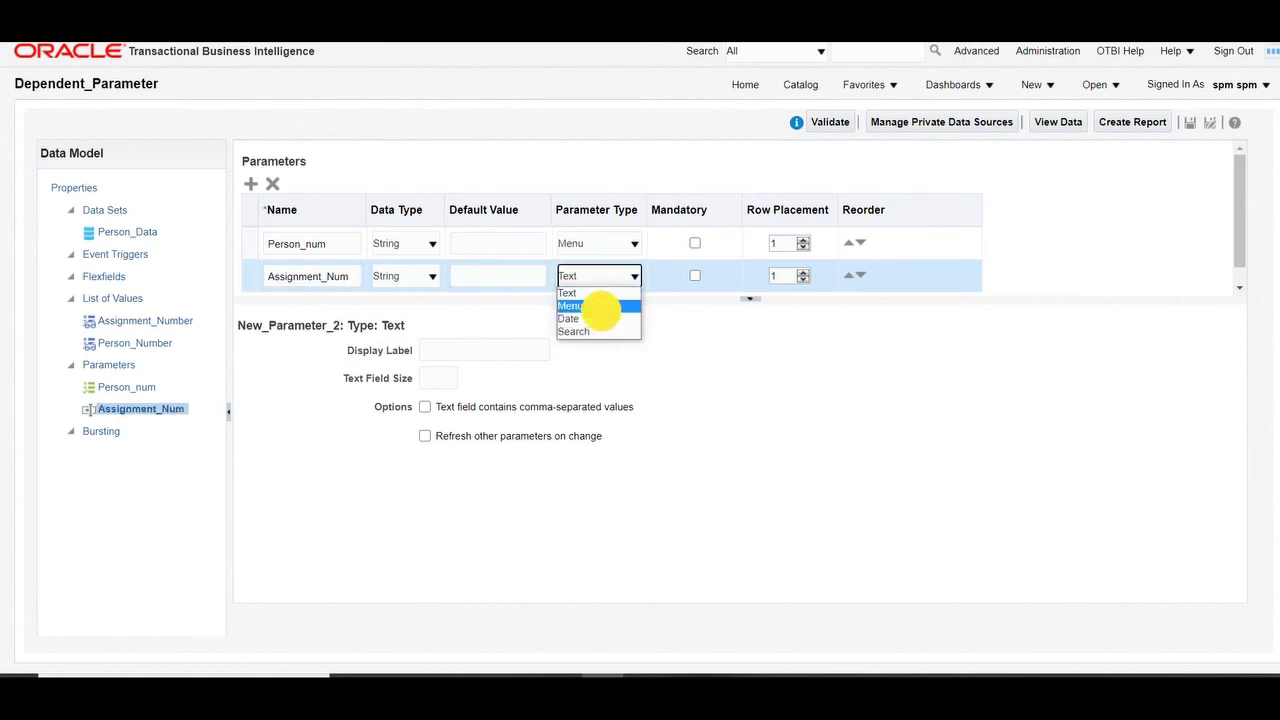
{"action": "left_click", "coordinate": [601, 304]}
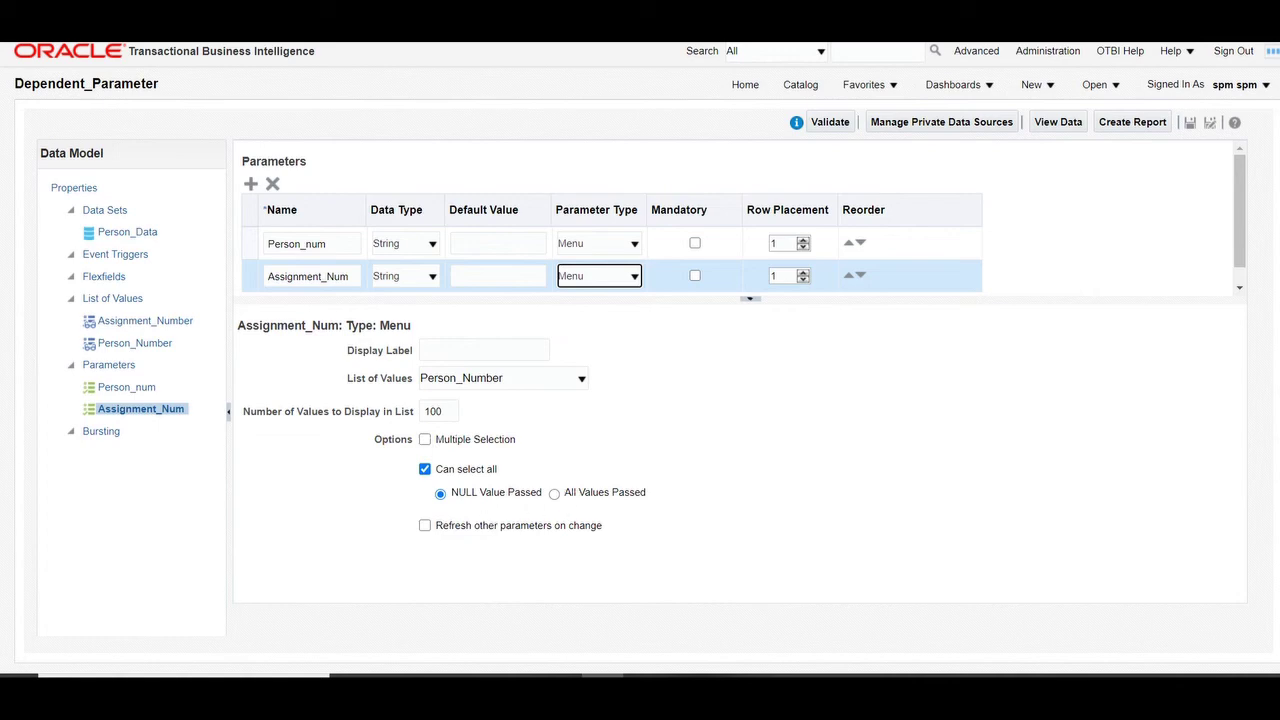
{"action": "left_click", "coordinate": [424, 525]}
{"action": "left_click", "coordinate": [424, 469]}
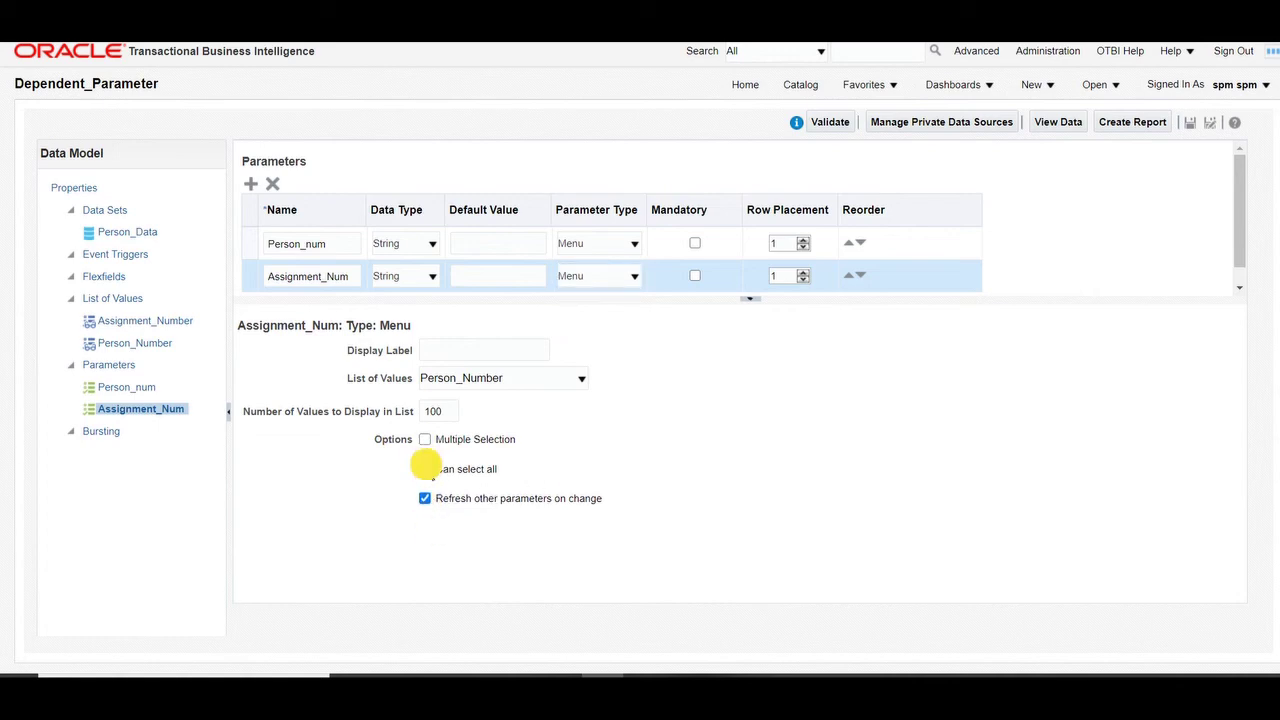
{"action": "left_click", "coordinate": [514, 376]}
{"action": "left_click", "coordinate": [514, 409]}
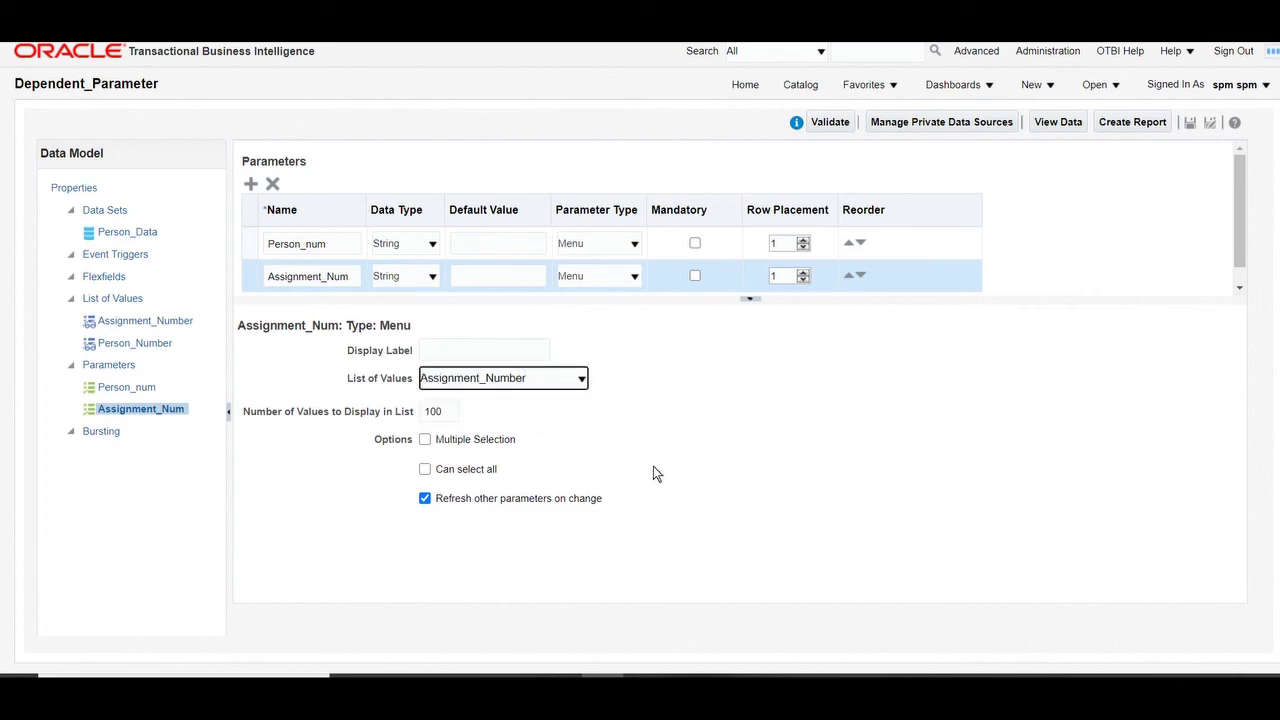
Step: Set Assignment_Num's display label to "Assignment Number" and save the data model
{"action": "left_click", "coordinate": [463, 349]}
{"action": "type", "text": "Assig"}
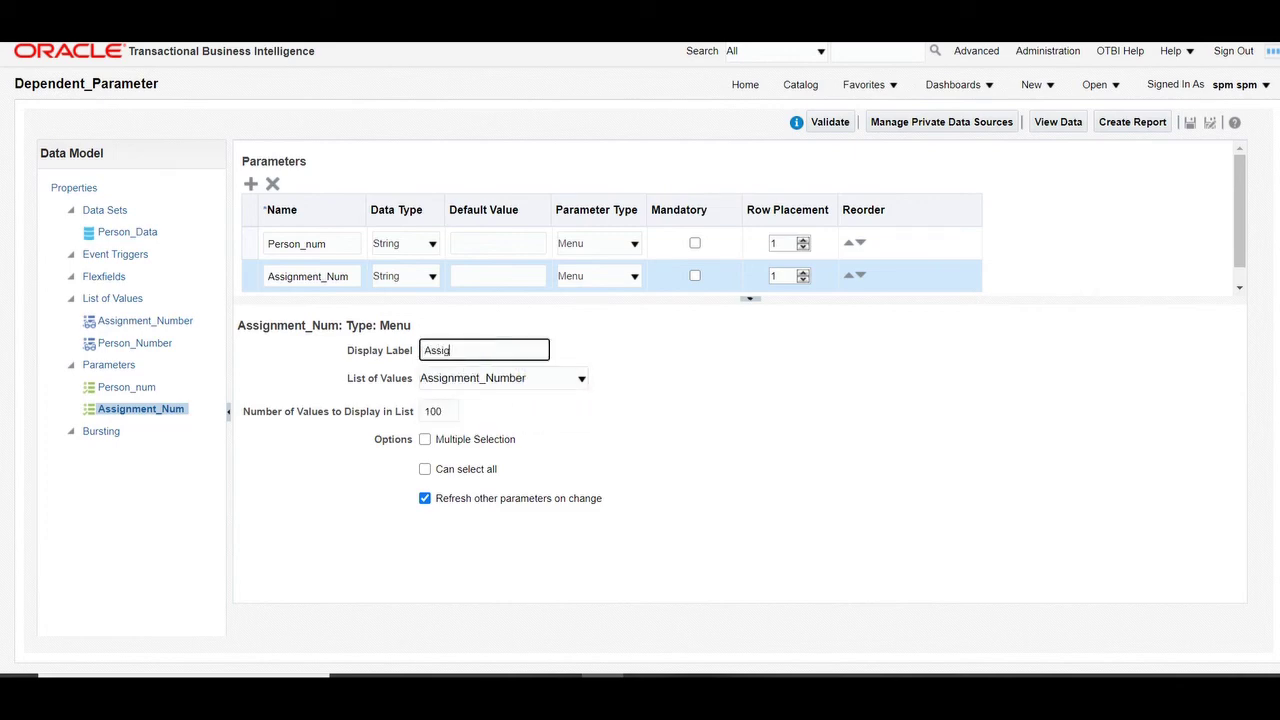
{"action": "type", "text": "nment Number"}
{"action": "left_click", "coordinate": [1188, 124]}
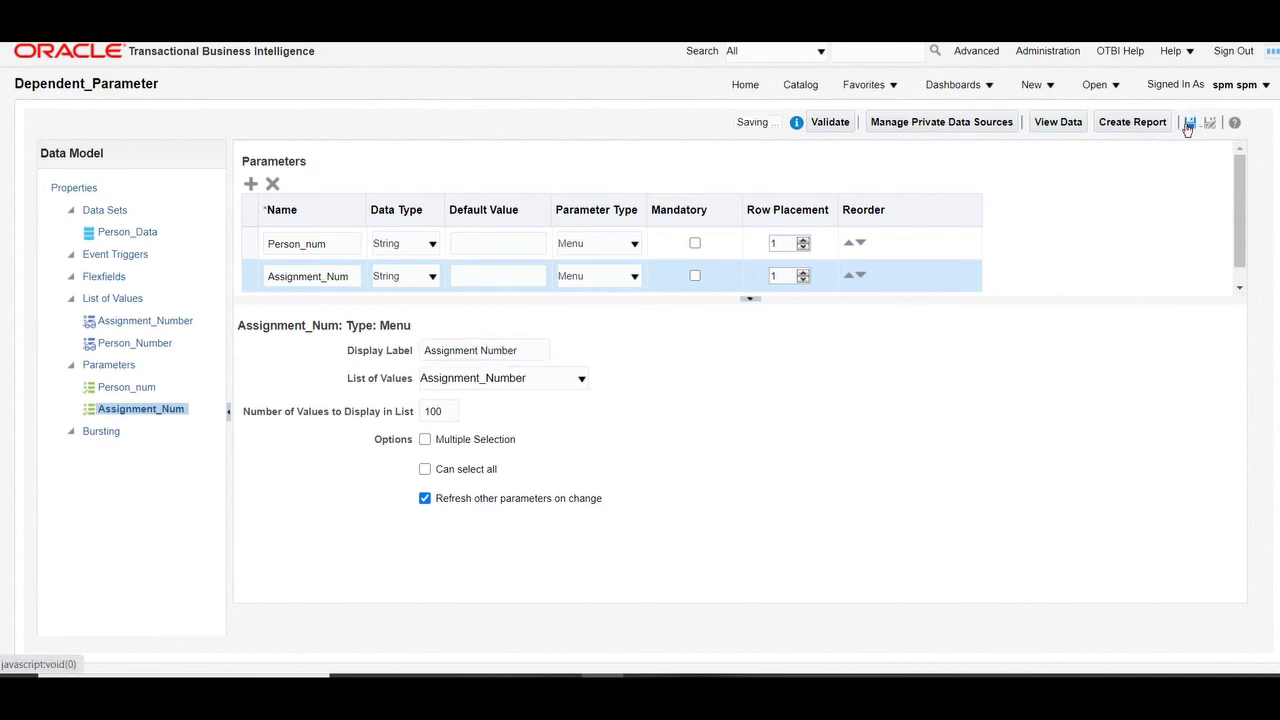
Step: Edit the Person_Data data set's SQL query, adding per_all_assignments_m with the alias paaf to the FROM clause
{"action": "left_click", "coordinate": [128, 234]}
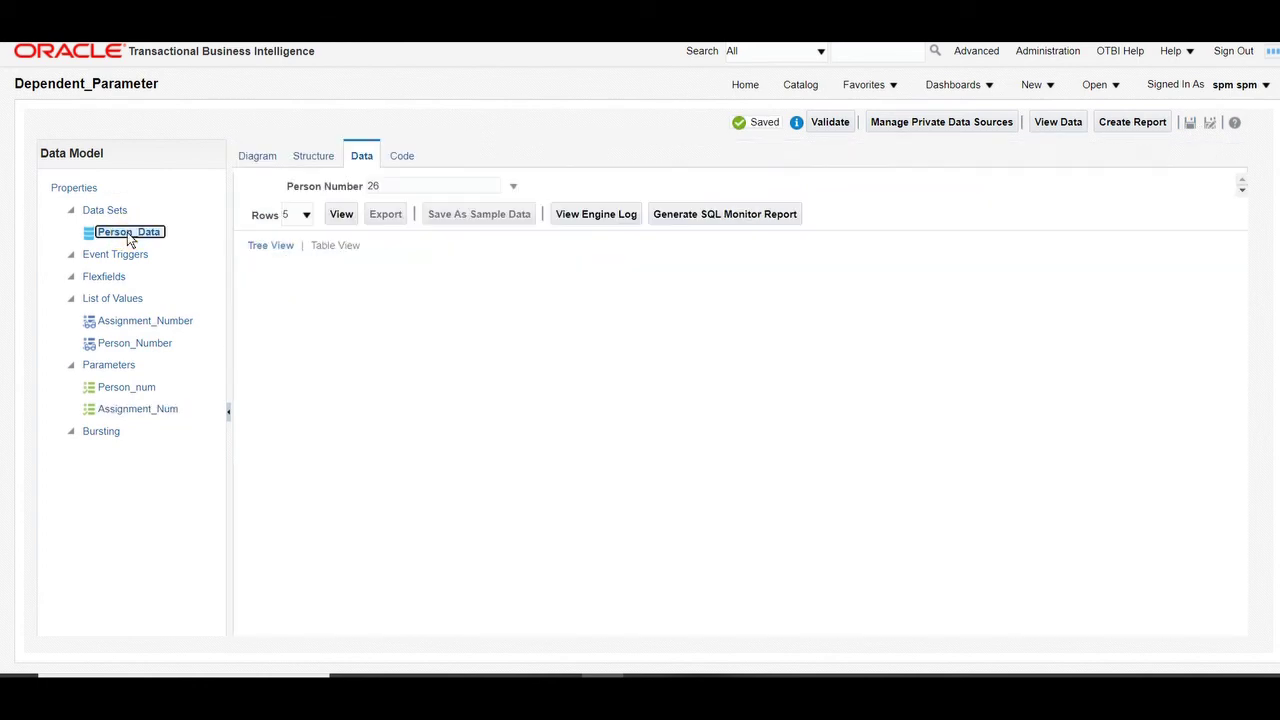
{"action": "left_click", "coordinate": [271, 158]}
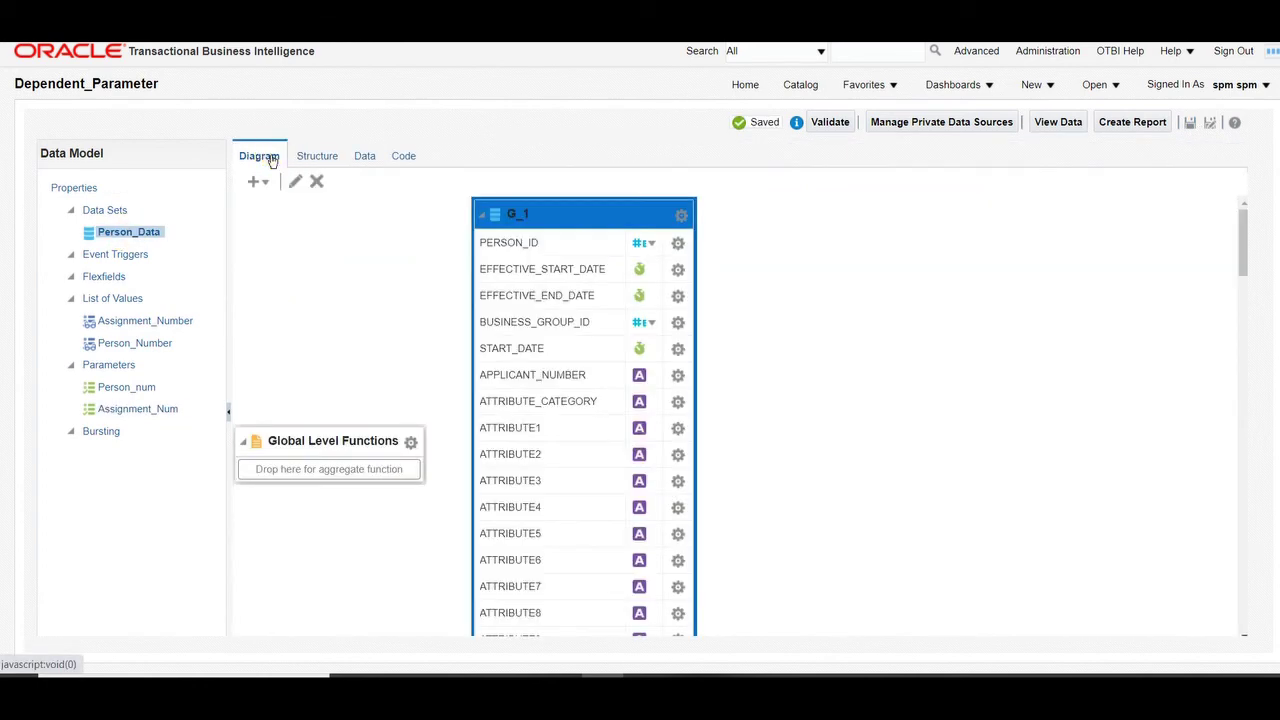
{"action": "left_click", "coordinate": [361, 158]}
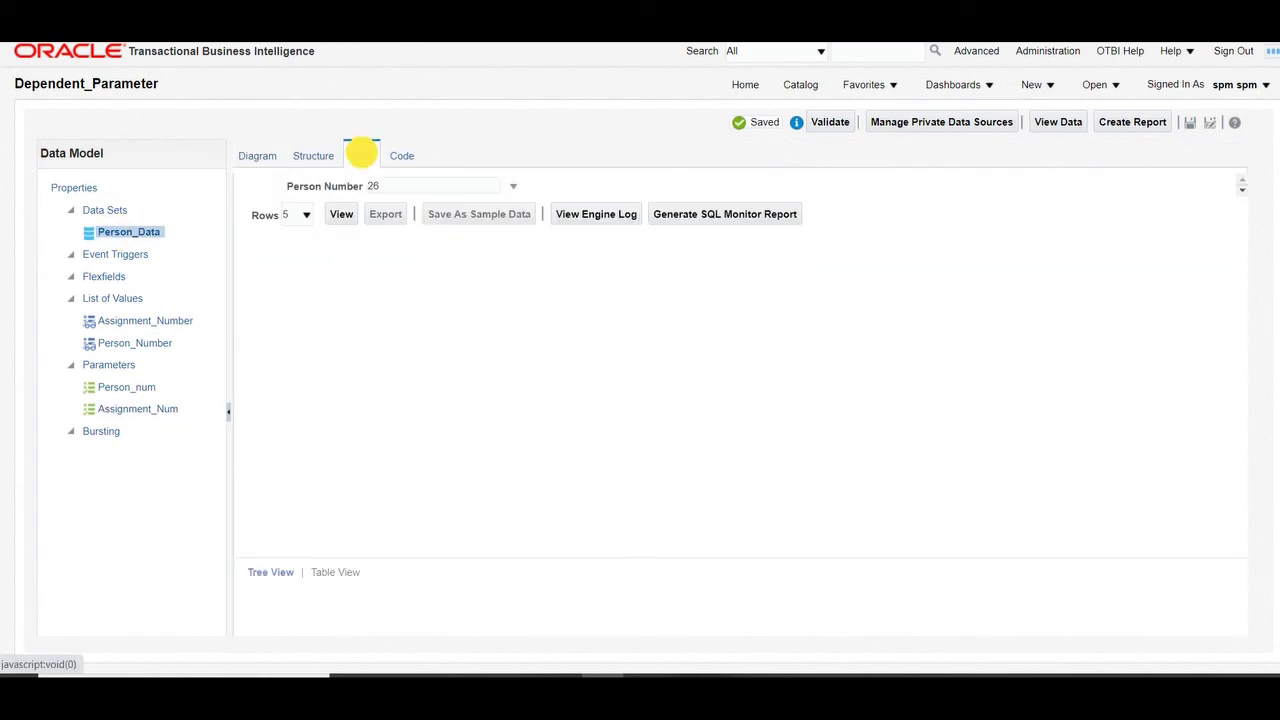
{"action": "left_click", "coordinate": [275, 160]}
{"action": "left_click", "coordinate": [684, 217]}
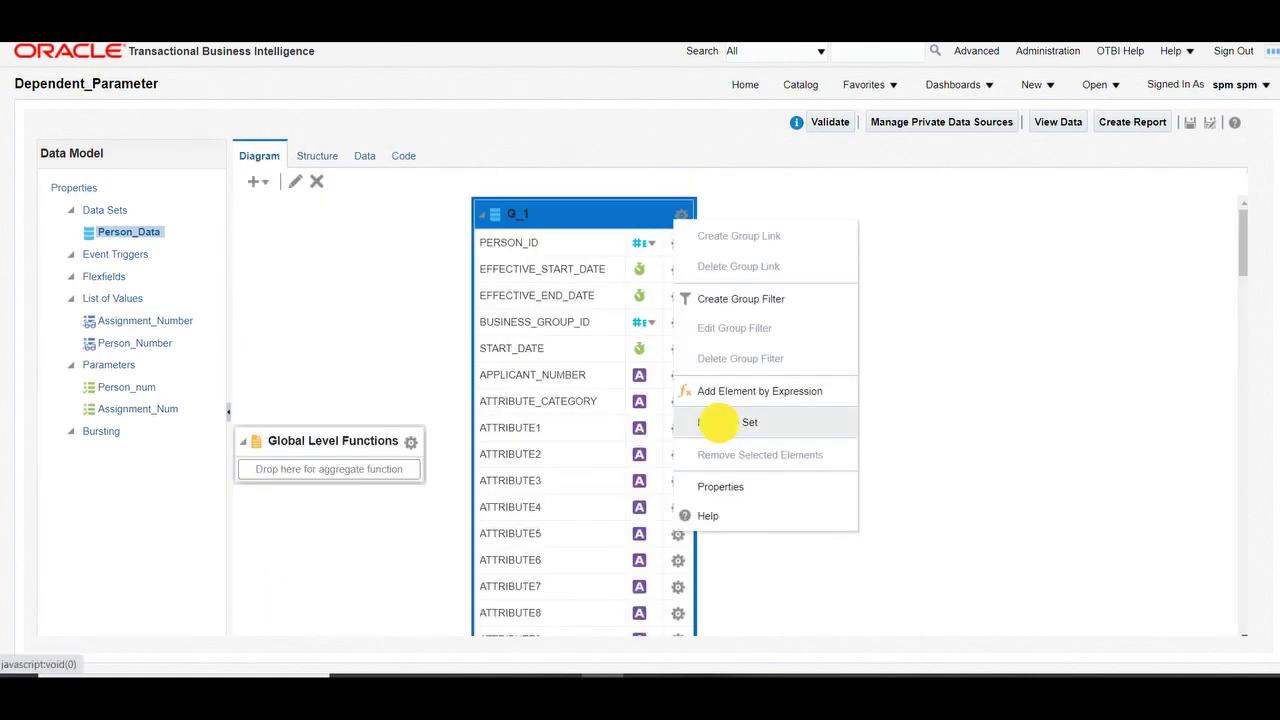
{"action": "left_click", "coordinate": [714, 420]}
{"action": "left_click", "coordinate": [720, 355]}
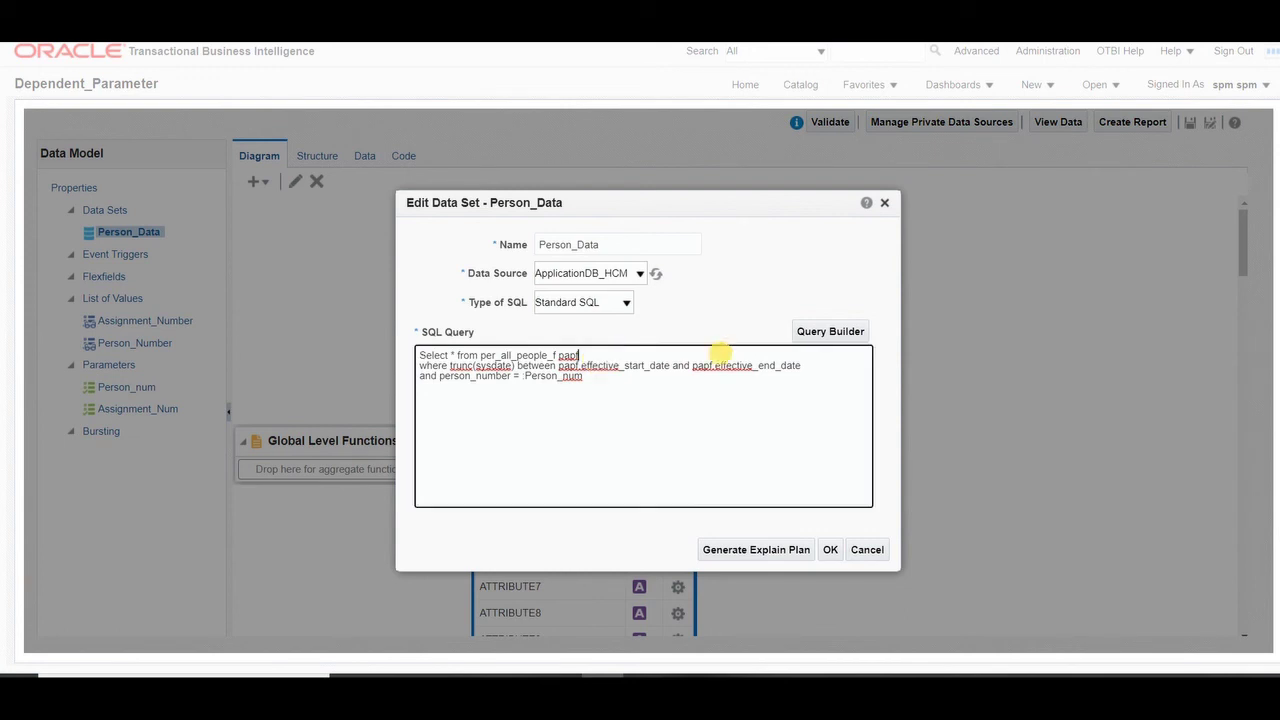
{"action": "type", "text": ",per"}
{"action": "key", "text": "BackSpace"}
{"action": "key", "text": "BackSpace"}
{"action": "key", "text": "BackSpace"}
{"action": "type", "text": ", per_all_assignment"}
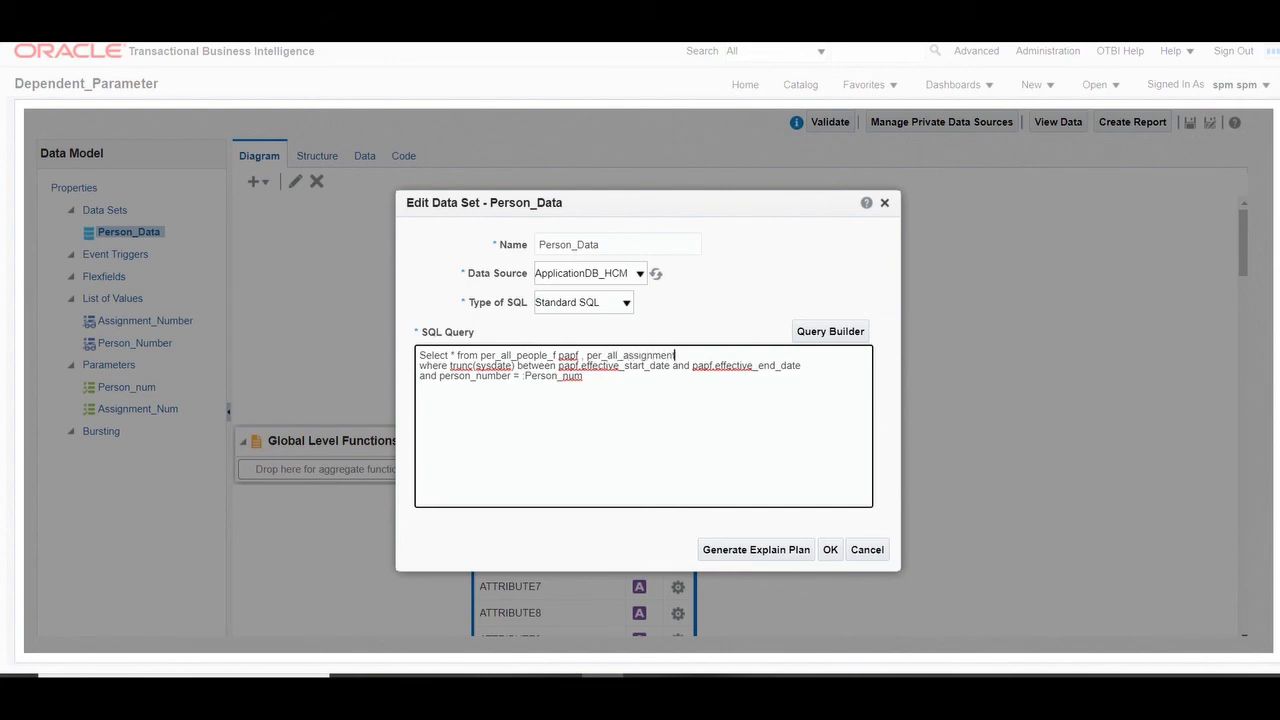
{"action": "type", "text": "s_fm paaf"}
{"action": "left_click", "coordinate": [714, 366]}
{"action": "left_click_drag", "start_coordinate": [801, 366], "coordinate": [448, 366]}
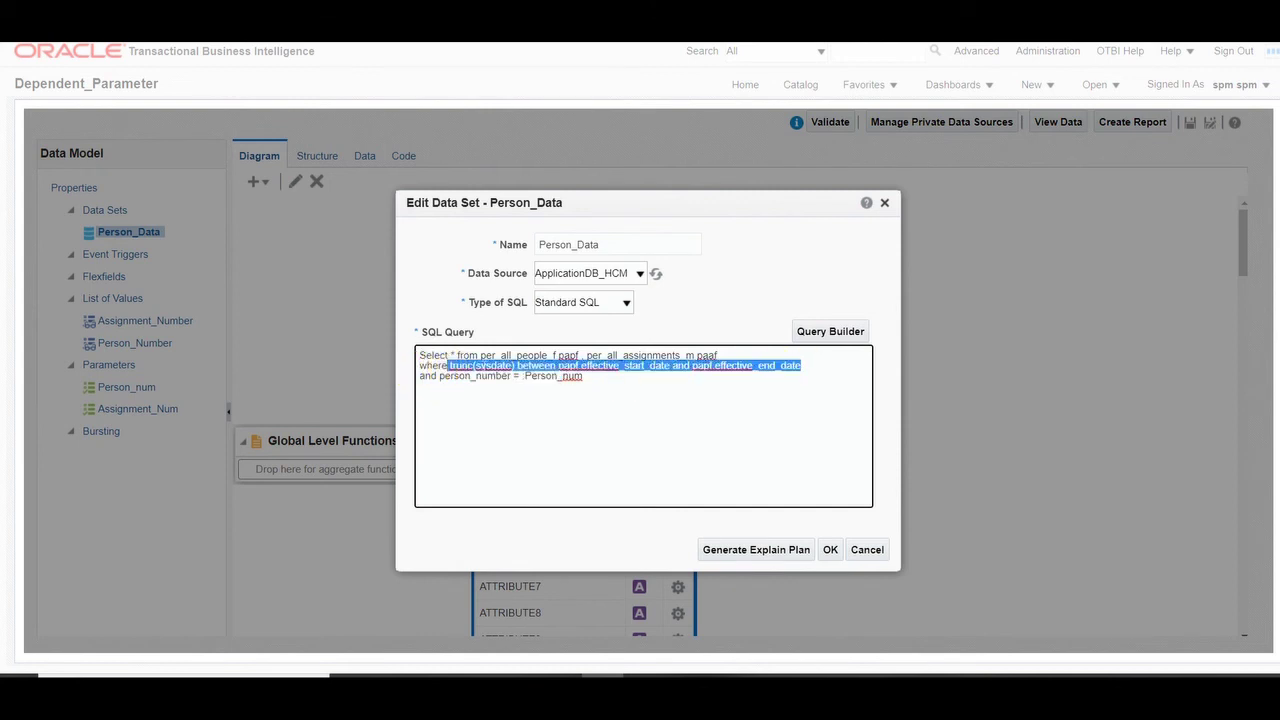
{"action": "left_click", "coordinate": [585, 376]}
{"action": "key", "text": "Return"}
{"action": "type", "text": "and"}
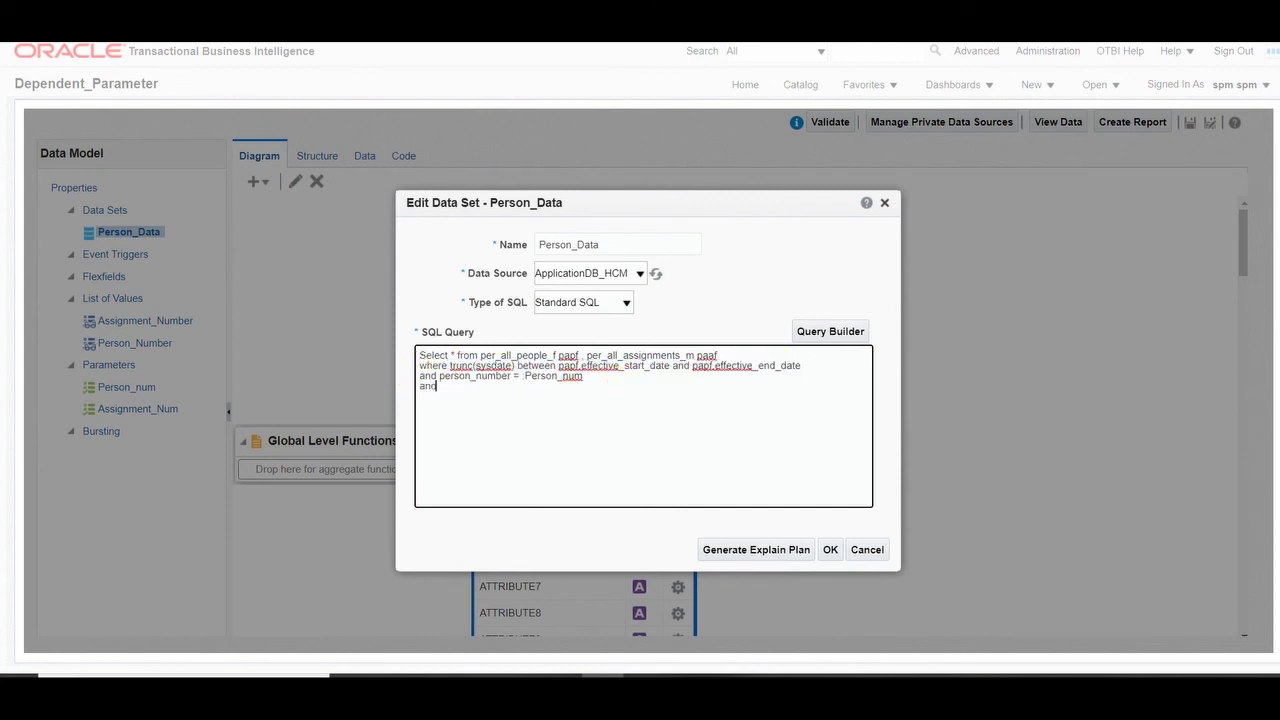
{"action": "key", "text": "shift+Home"}
{"action": "key", "text": "BackSpace"}
{"action": "key", "text": "BackSpace"}
Step: Insert the join condition "and papf.person_id = paaf.person_id" above the person_number condition in the query
{"action": "key", "text": "Home"}
{"action": "key", "text": "Return"}
{"action": "key", "text": "Return"}
{"action": "key", "text": "Up"}
{"action": "key", "text": "Up"}
{"action": "type", "text": "and papf"}
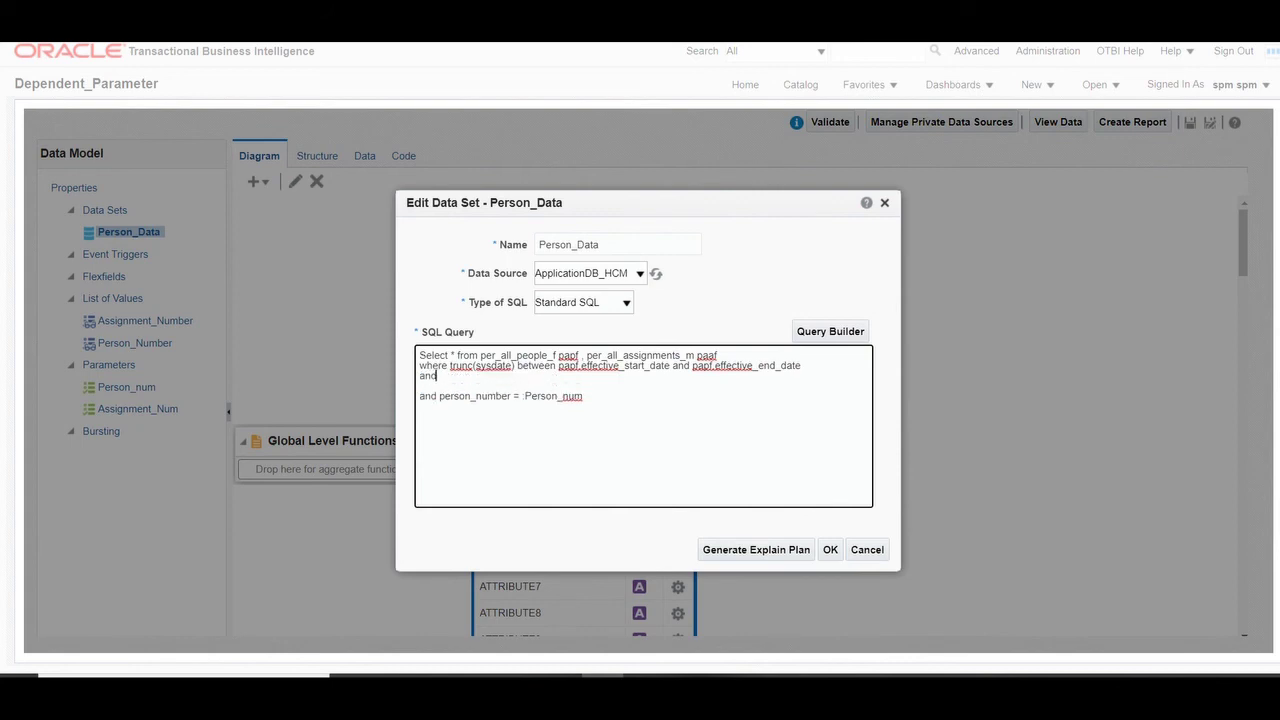
{"action": "type", "text": ".person_id = paaf.person"}
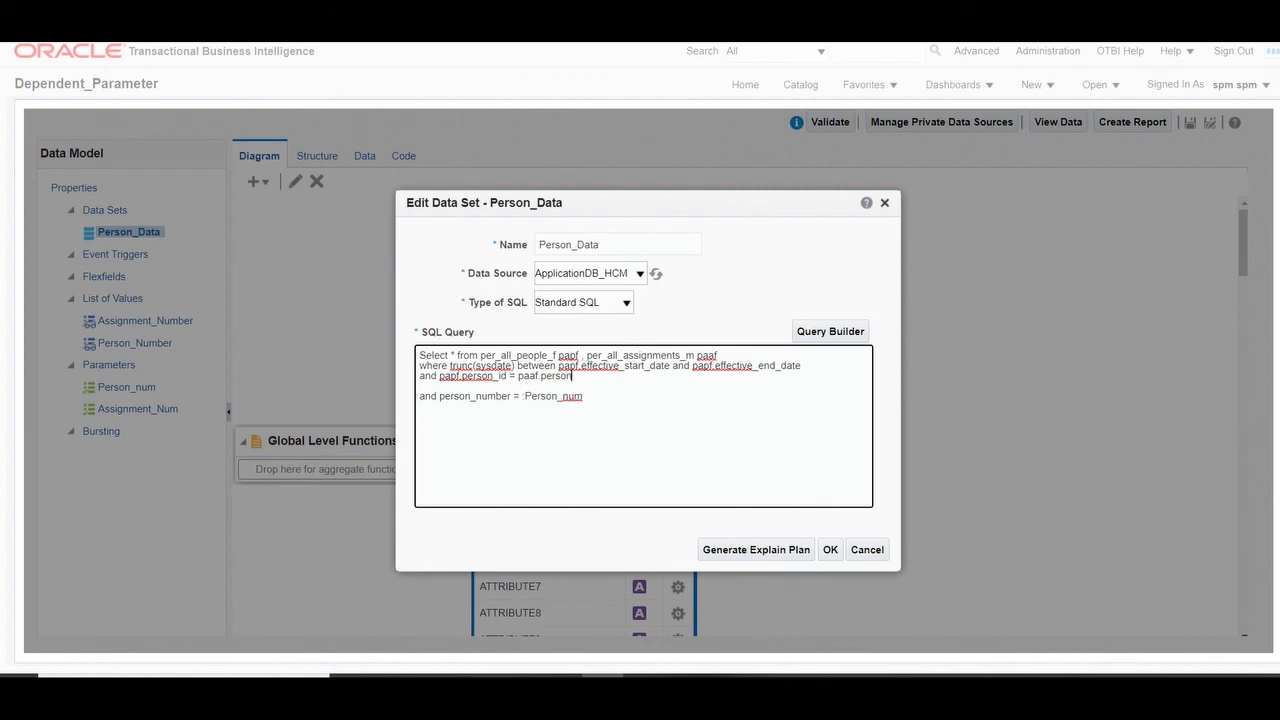
{"action": "type", "text": "_id"}
{"action": "key", "text": "BackSpace"}
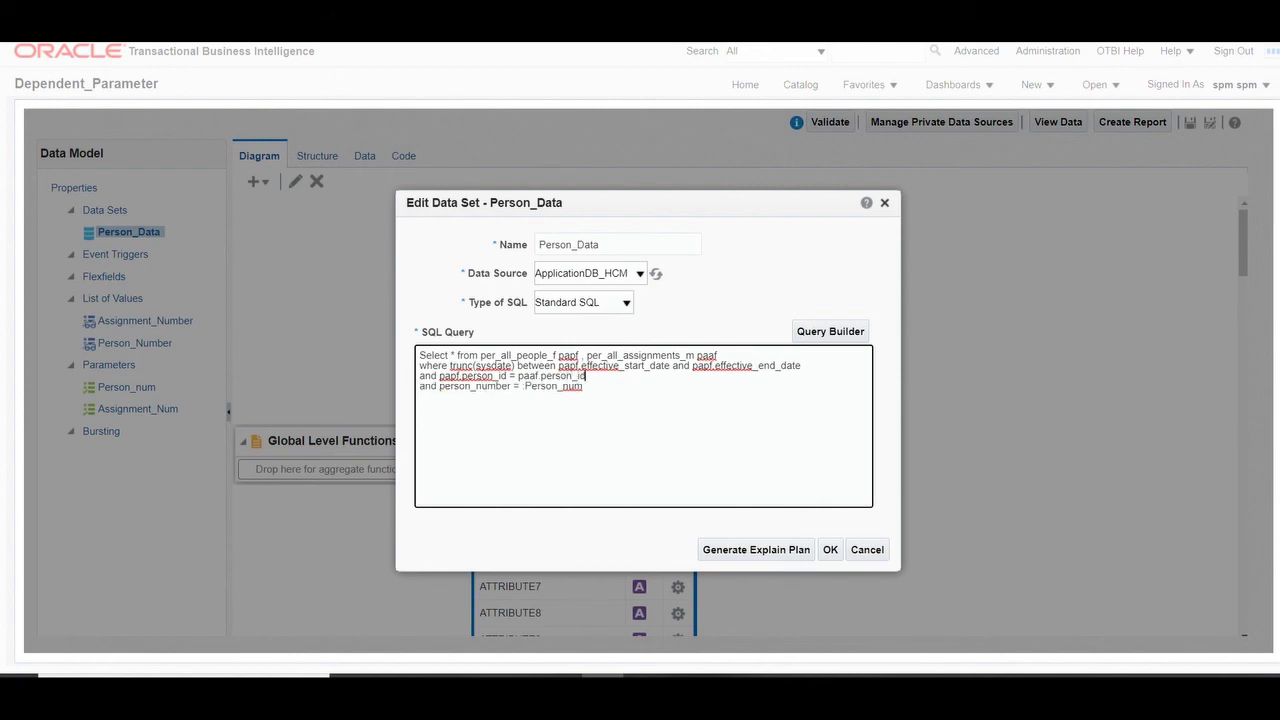
Step: Replace the asterisk in the SELECT list with papf.person_number and paaf.assignment_number
{"action": "left_click", "coordinate": [457, 356]}
{"action": "key", "text": "BackSpace"}
{"action": "key", "text": "BackSpace"}
{"action": "type", "text": "papf.person"}
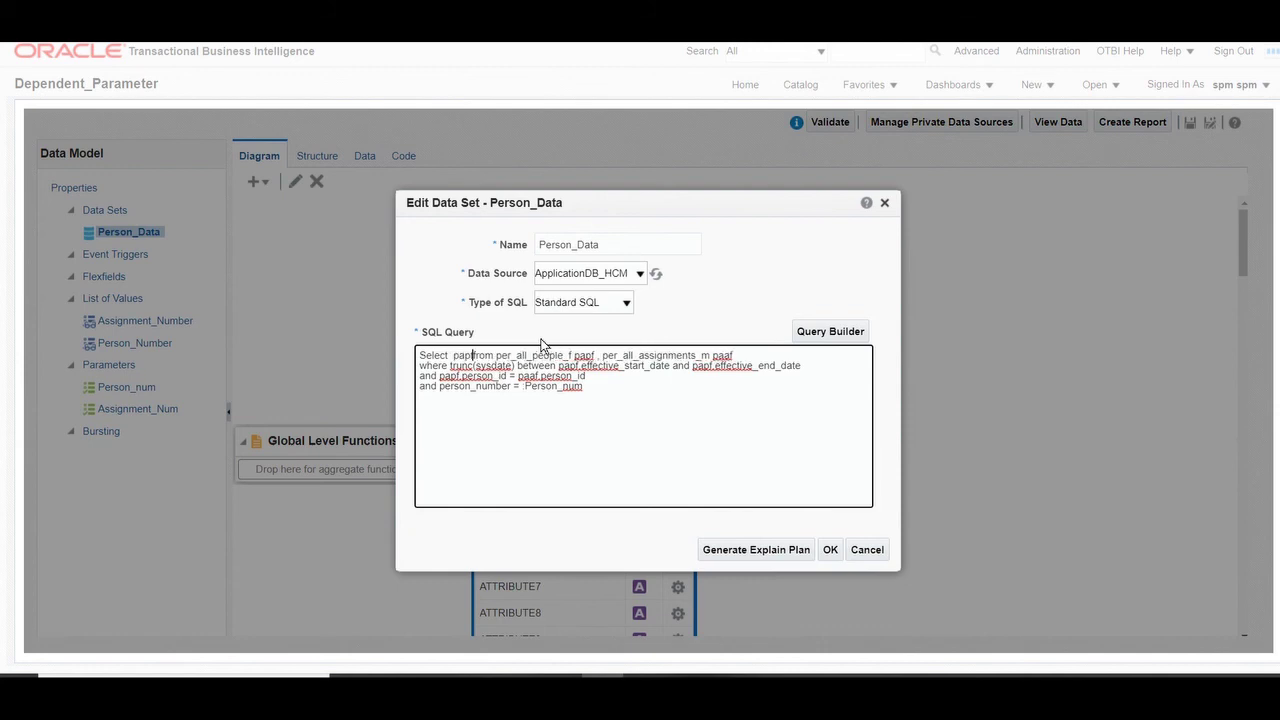
{"action": "type", "text": "_"}
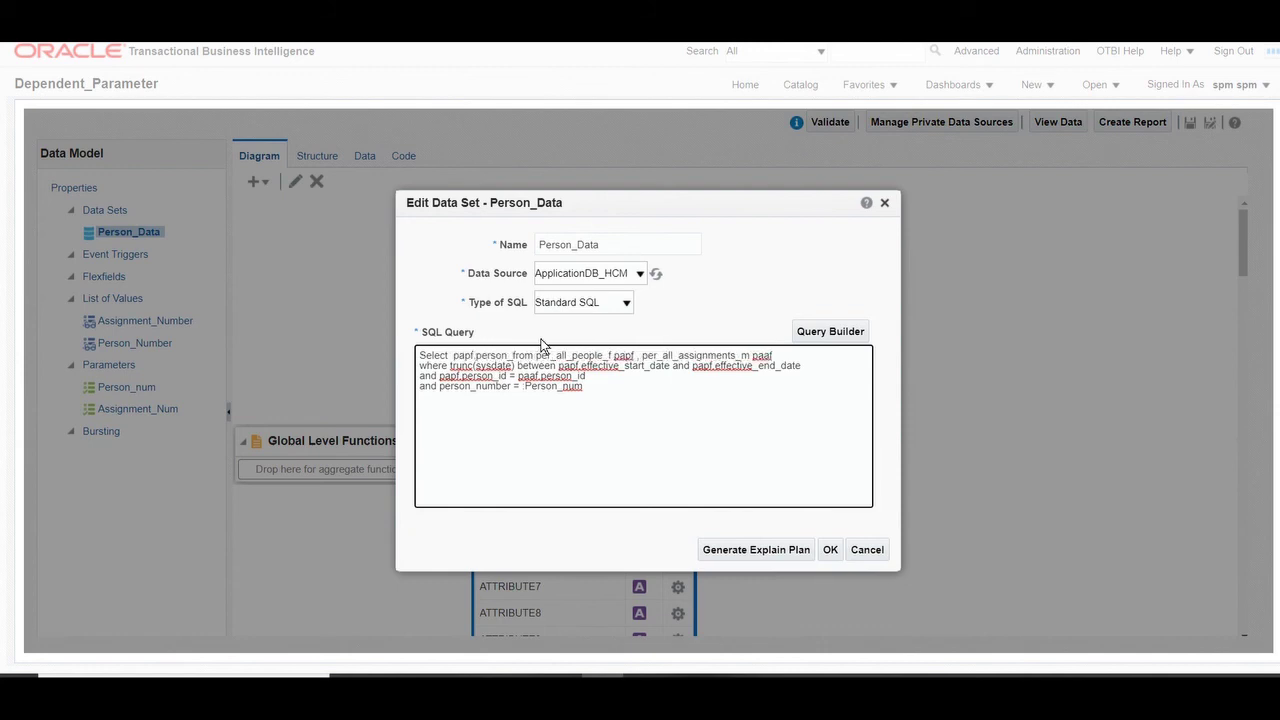
{"action": "type", "text": "number, "}
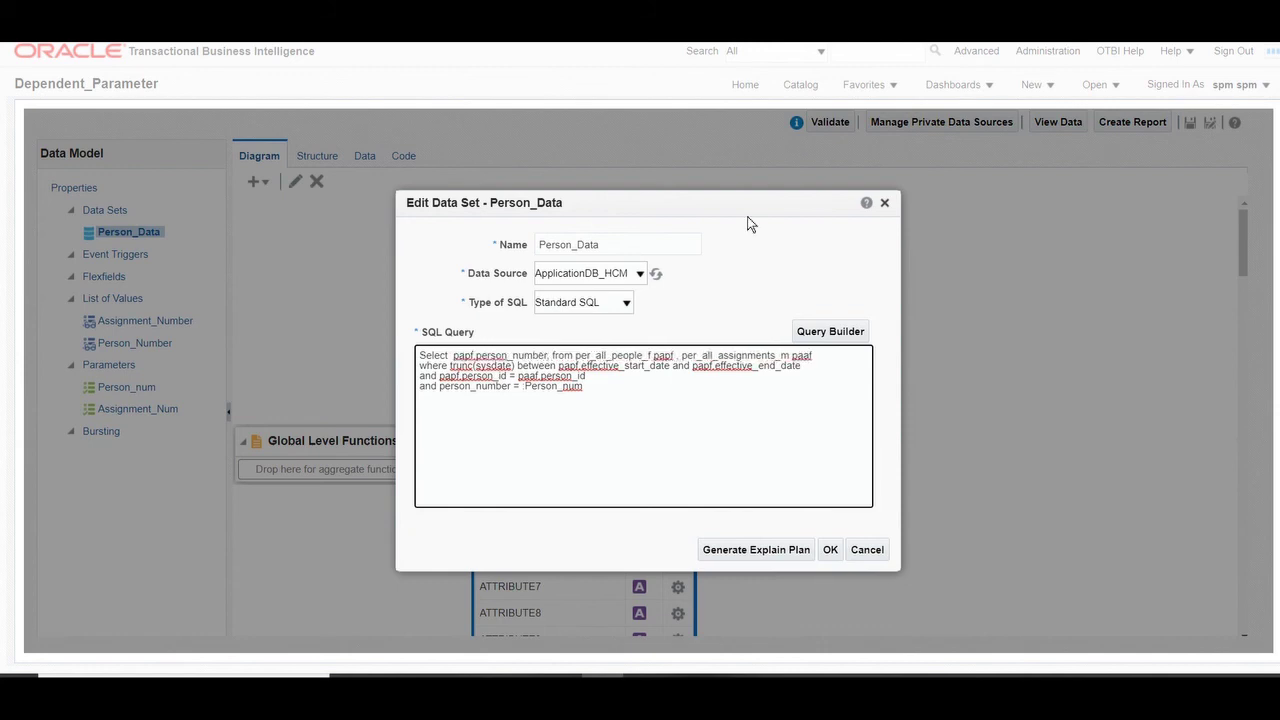
{"action": "type", "text": "paaf"}
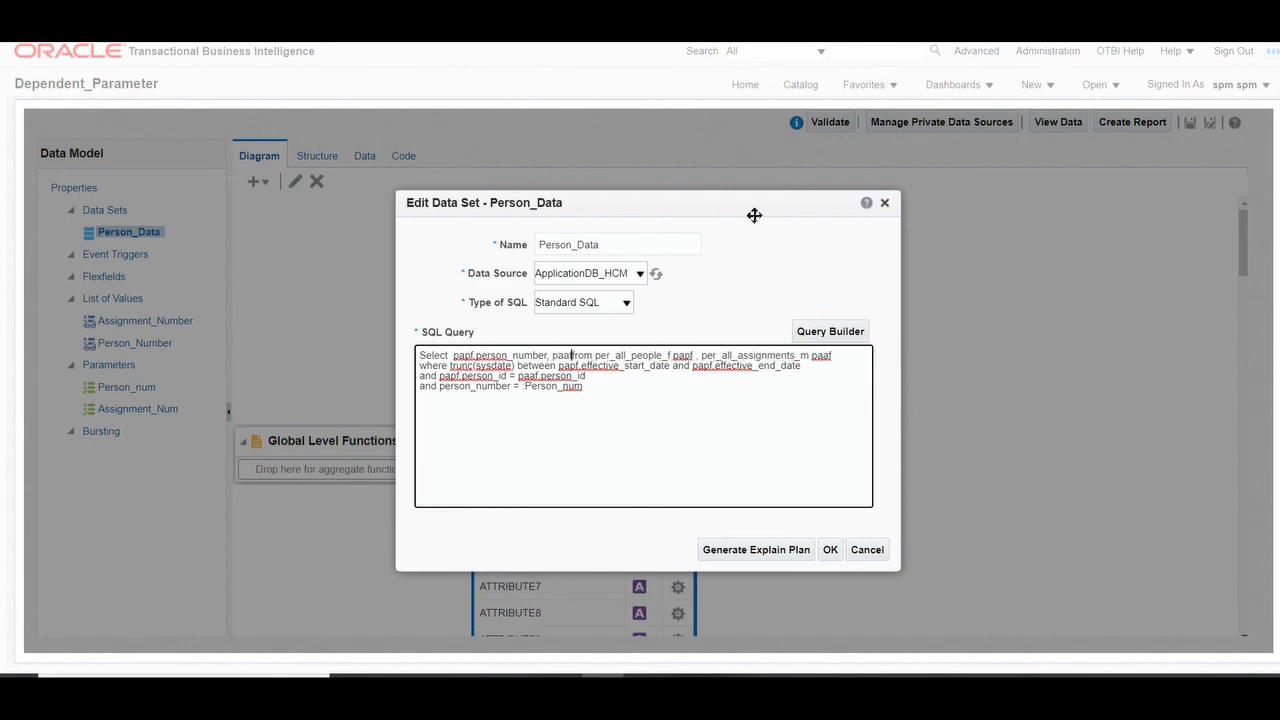
{"action": "type", "text": ".assignment"}
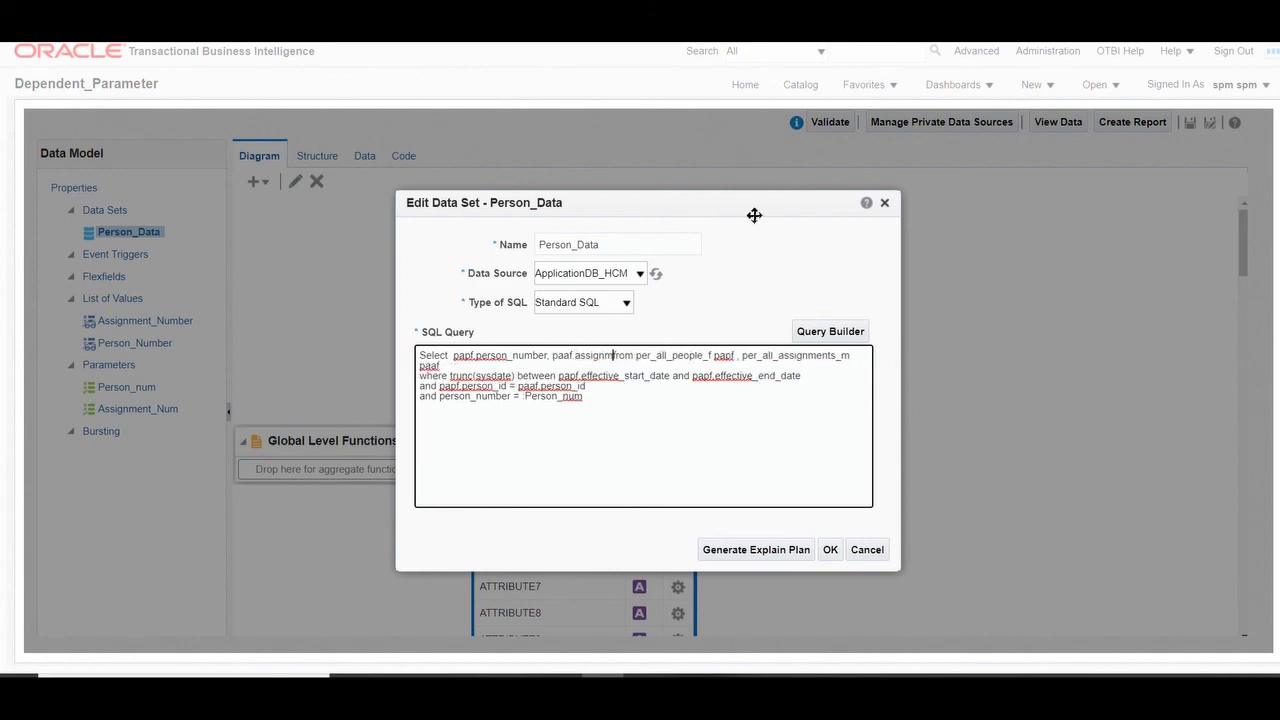
{"action": "type", "text": "_number , "}
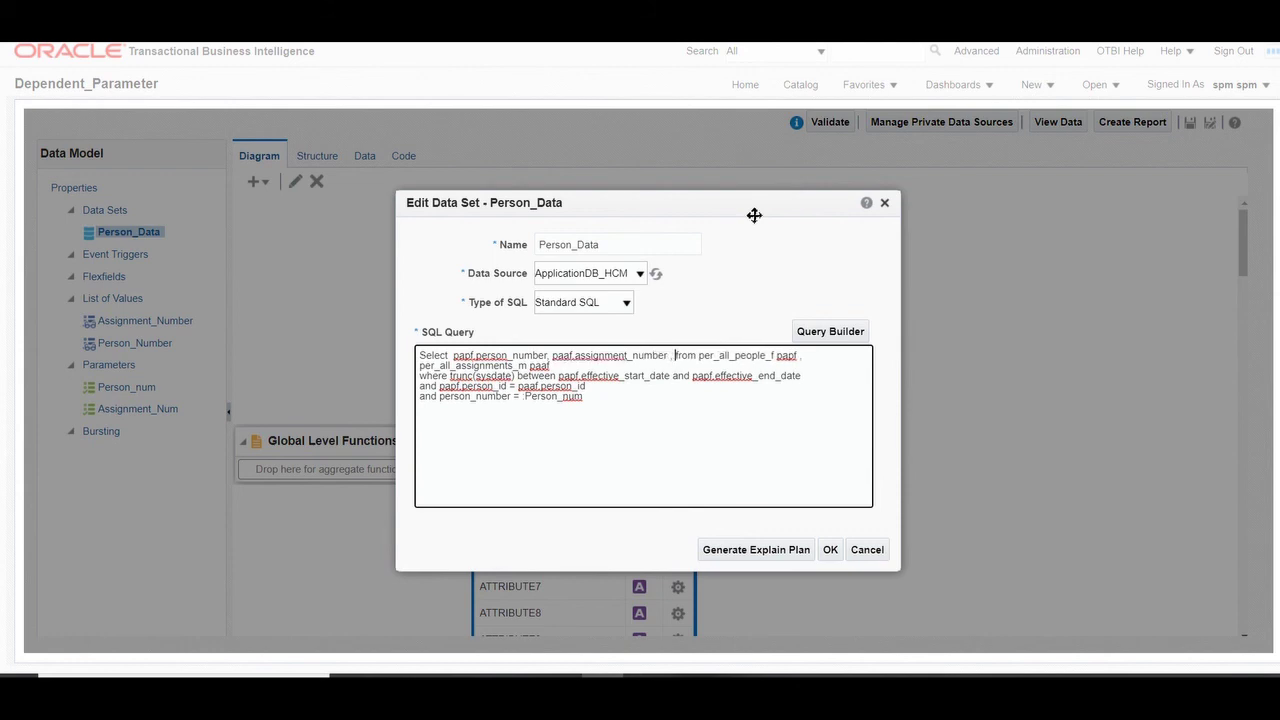
Step: Add paaf.effective_start_date and paaf.effective_end_date to the SELECT list, start FROM on a new line, and accept the query
{"action": "type", "text": "paaf"}
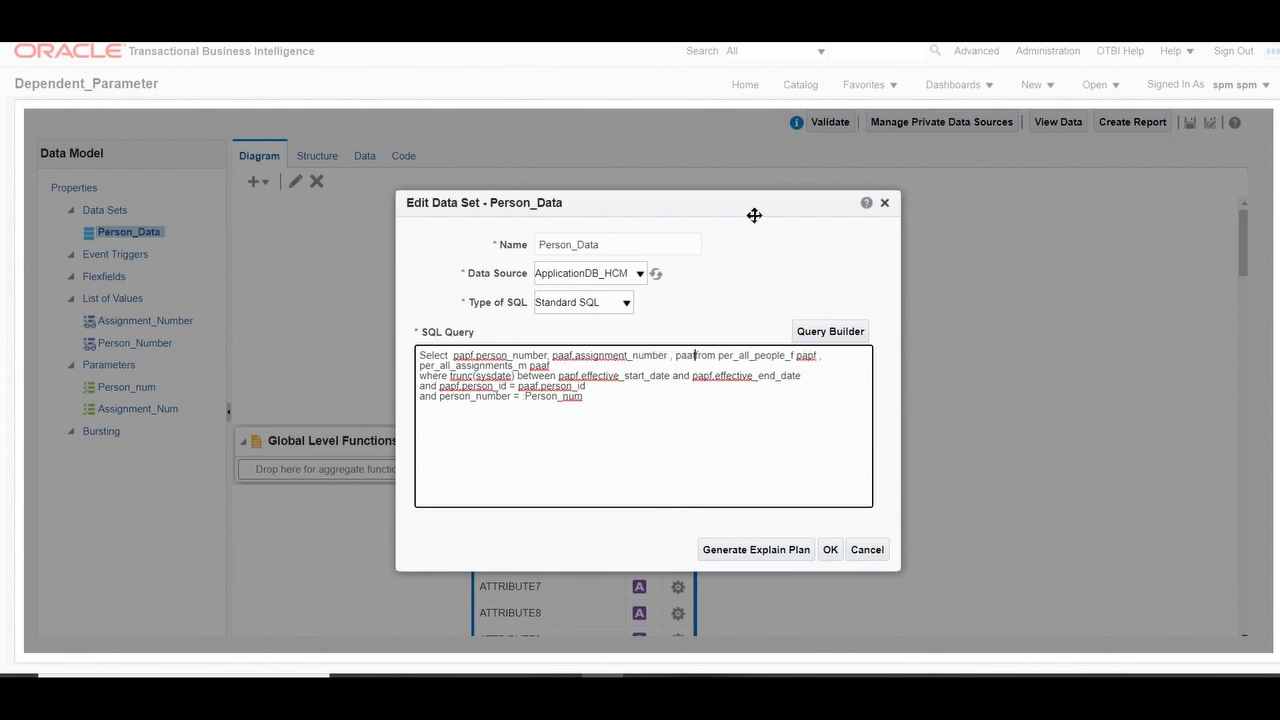
{"action": "type", "text": ".effective"}
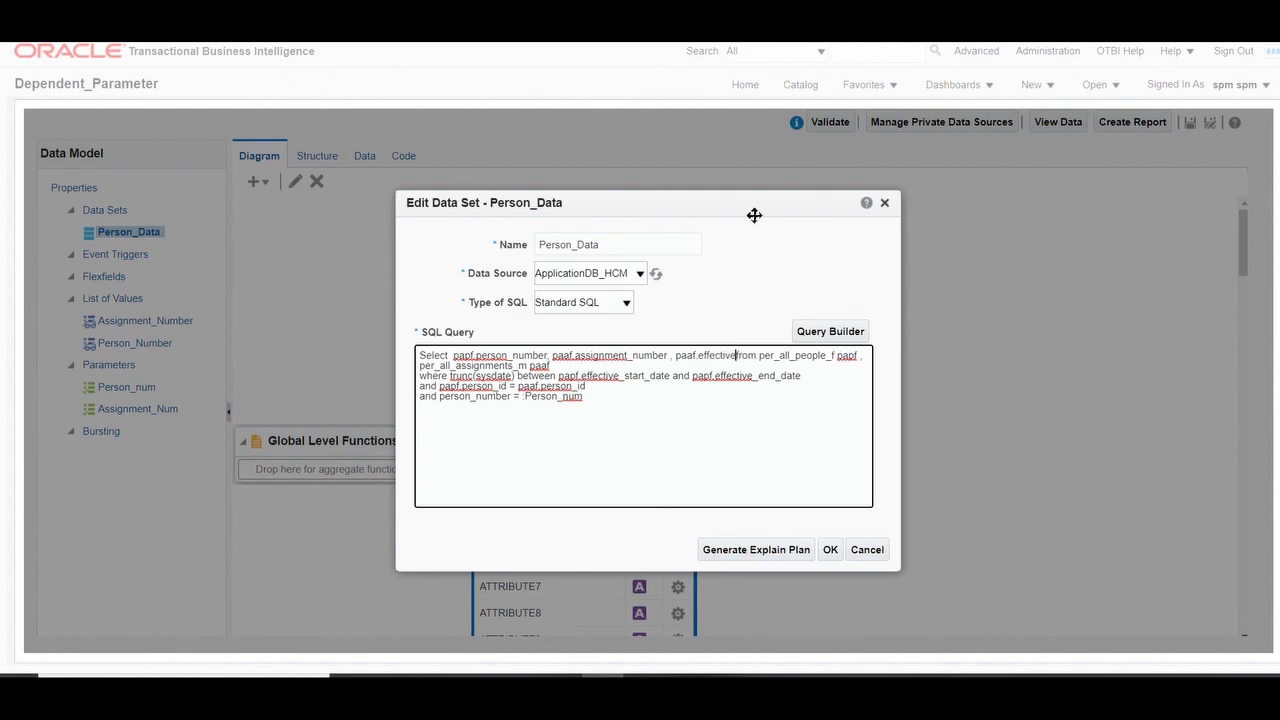
{"action": "type", "text": "_start"}
{"action": "type", "text": "_date "}
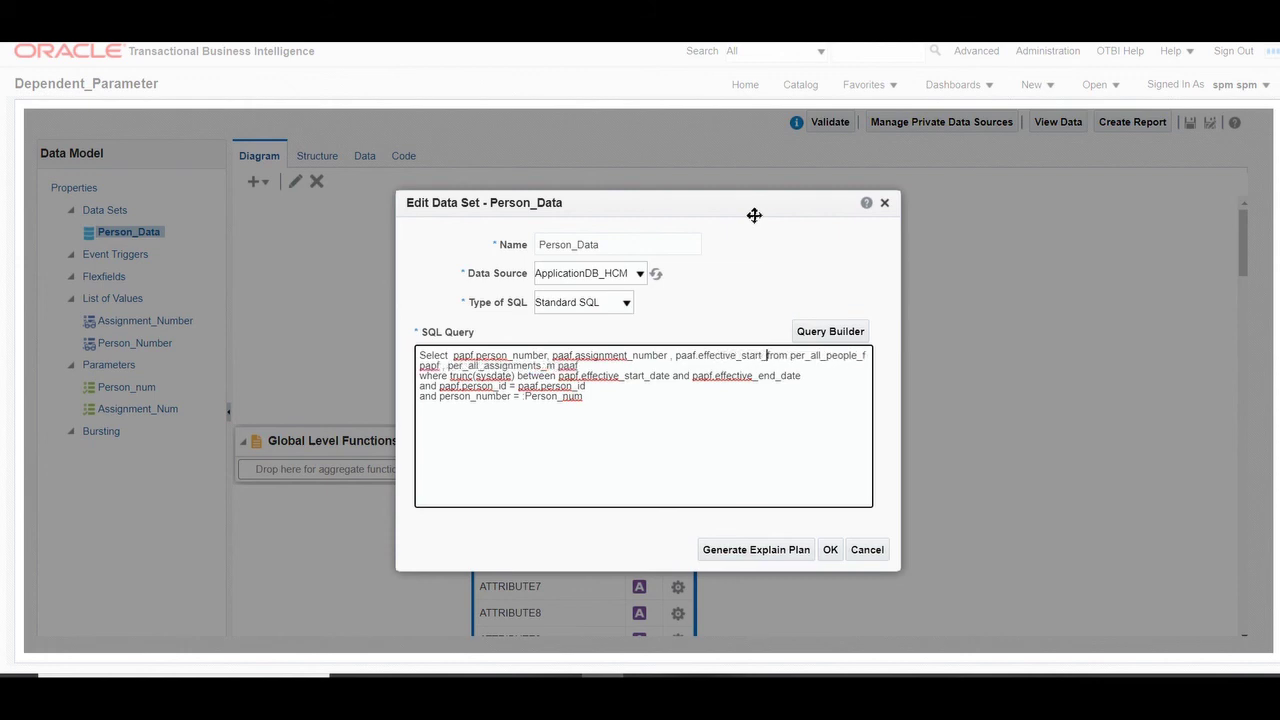
{"action": "type", "text": ", paaf.ef"}
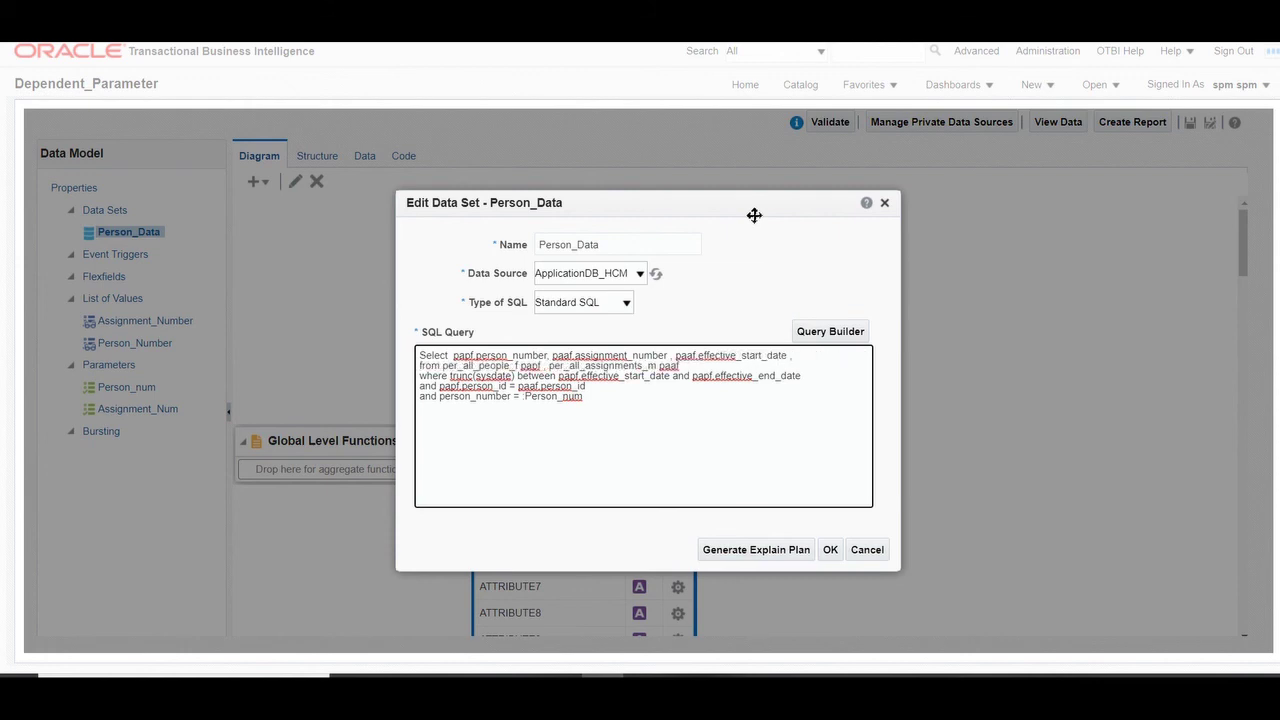
{"action": "type", "text": "fective_e"}
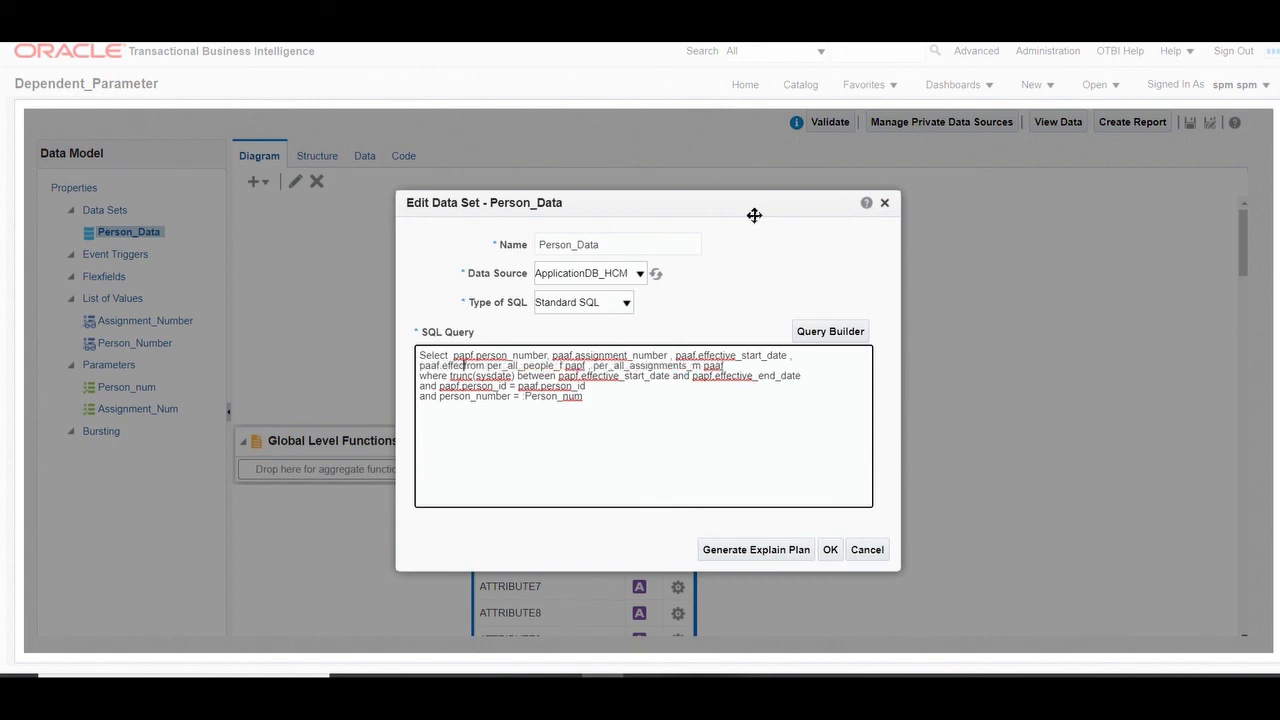
{"action": "type", "text": "nd_date"}
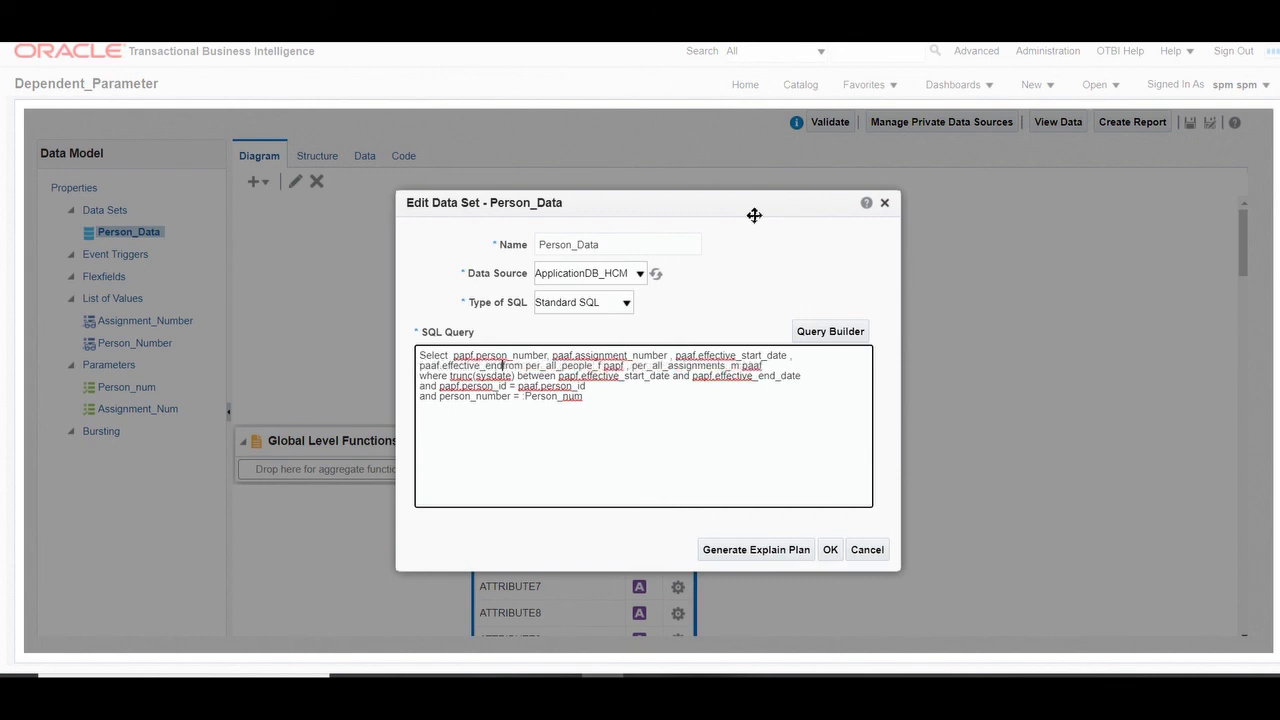
{"action": "key", "text": "Return"}
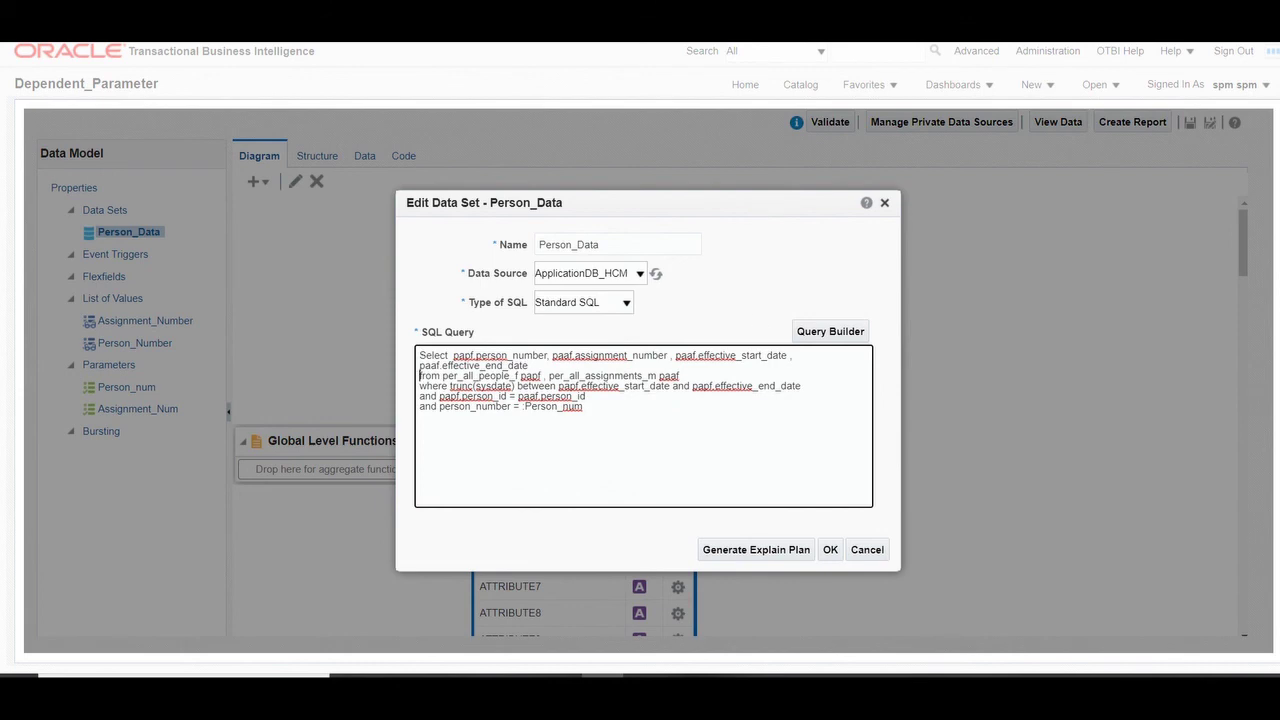
{"action": "left_click", "coordinate": [830, 549]}
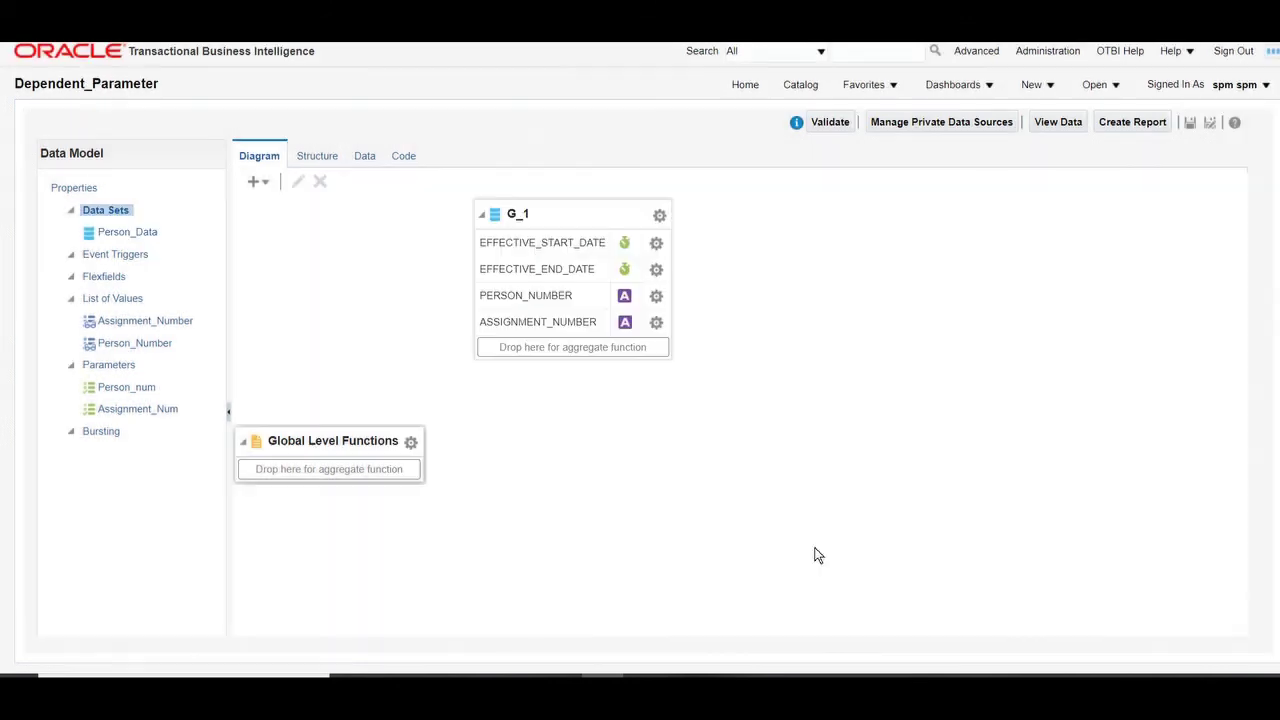
Step: Preview the data set's rows as a table for Person Number 178 and Assignment Number E178
{"action": "left_click", "coordinate": [366, 160]}
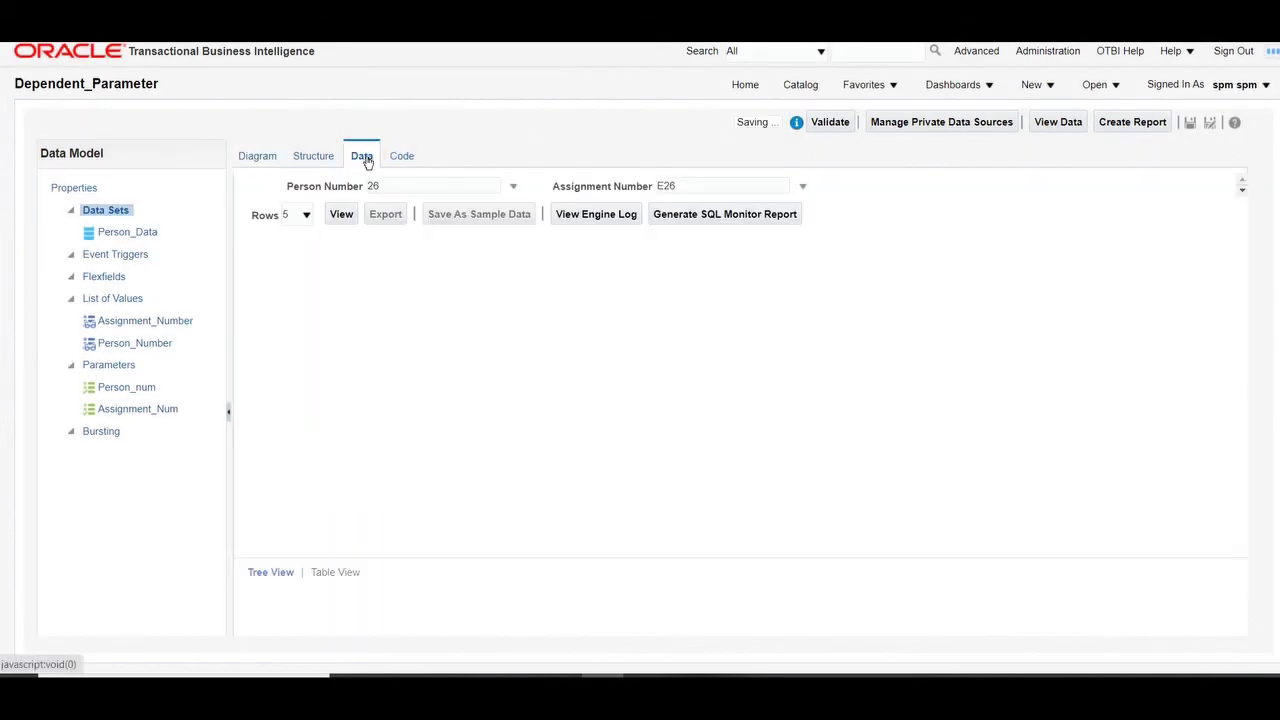
{"action": "left_click", "coordinate": [515, 190]}
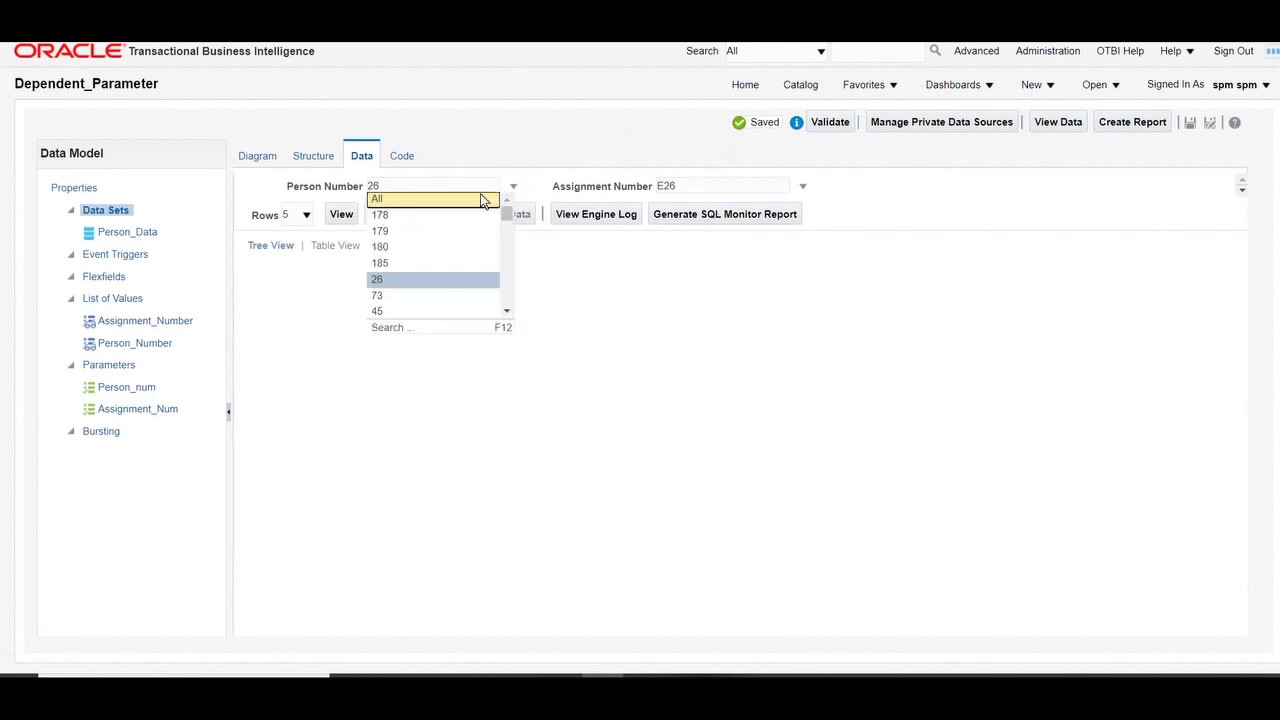
{"action": "left_click", "coordinate": [417, 216]}
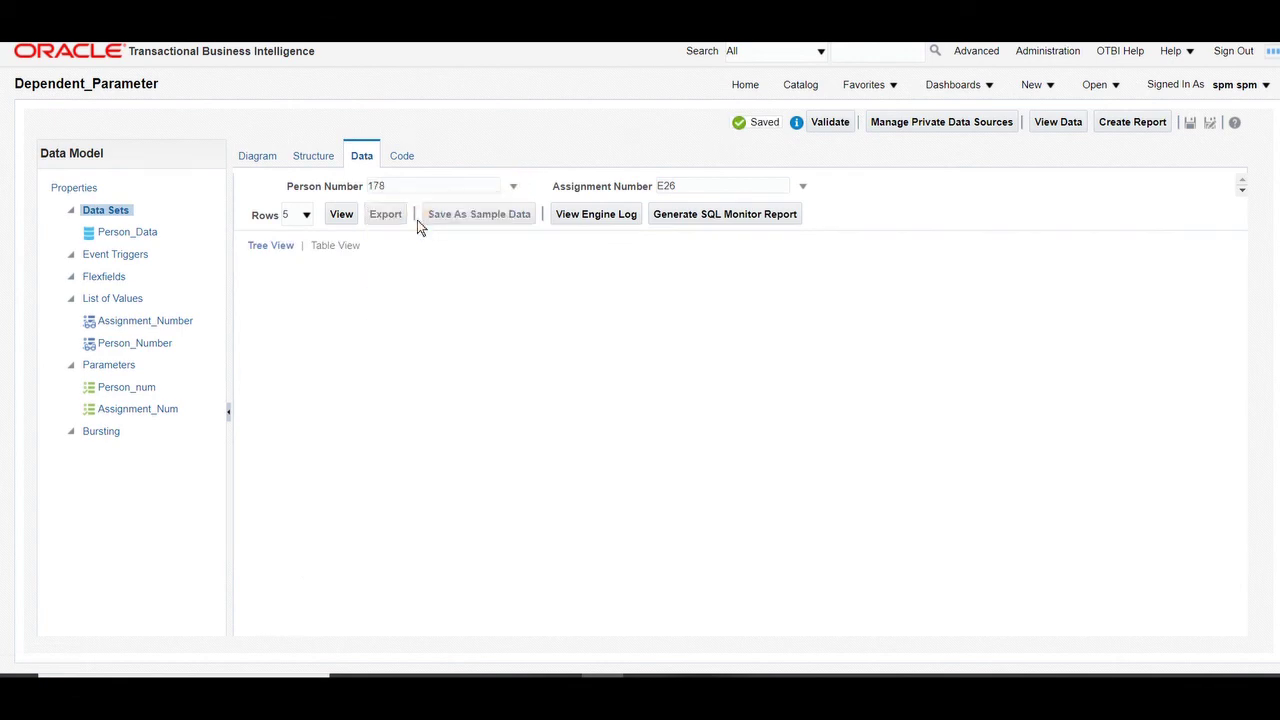
{"action": "left_click", "coordinate": [710, 193]}
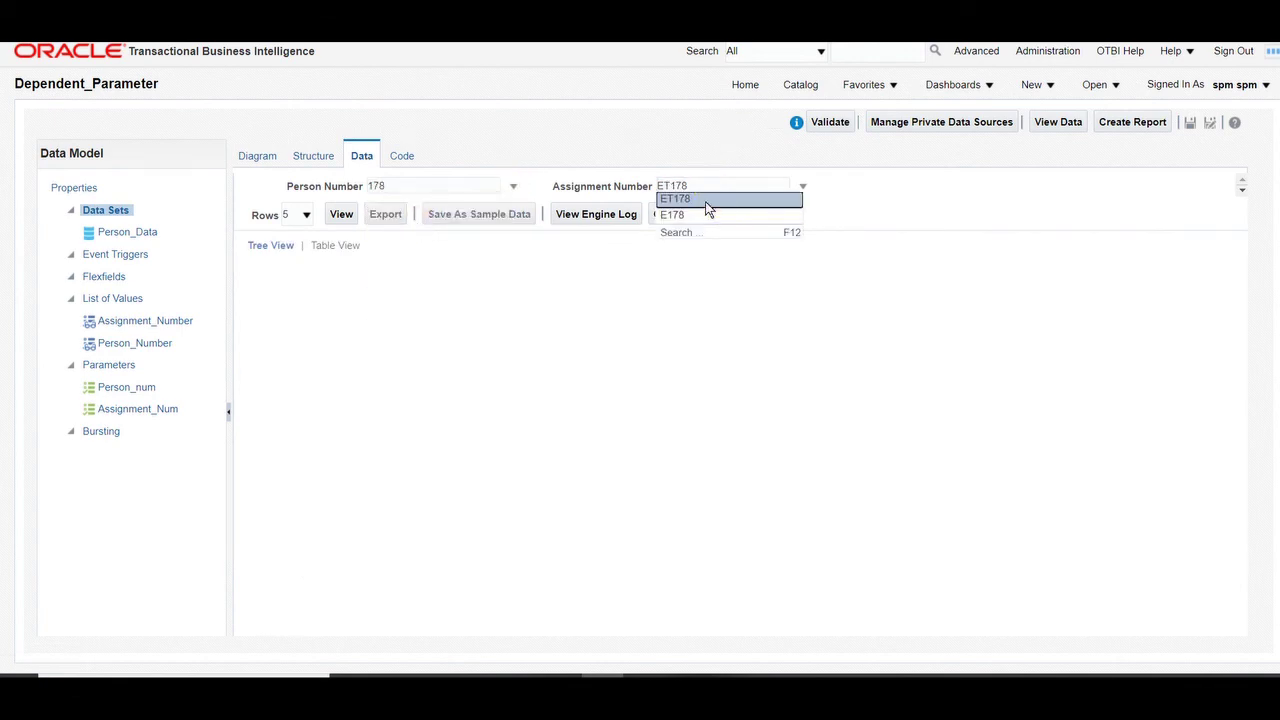
{"action": "left_click", "coordinate": [698, 214]}
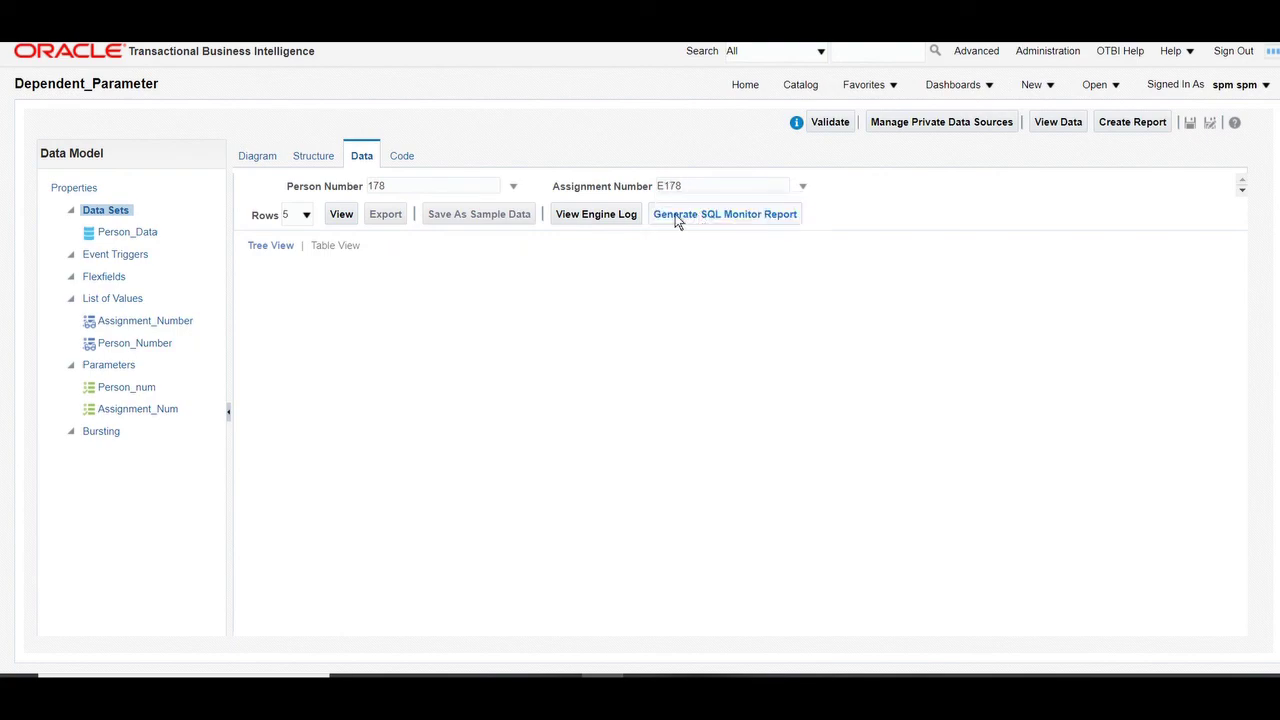
{"action": "left_click", "coordinate": [345, 216]}
{"action": "left_click", "coordinate": [335, 246]}
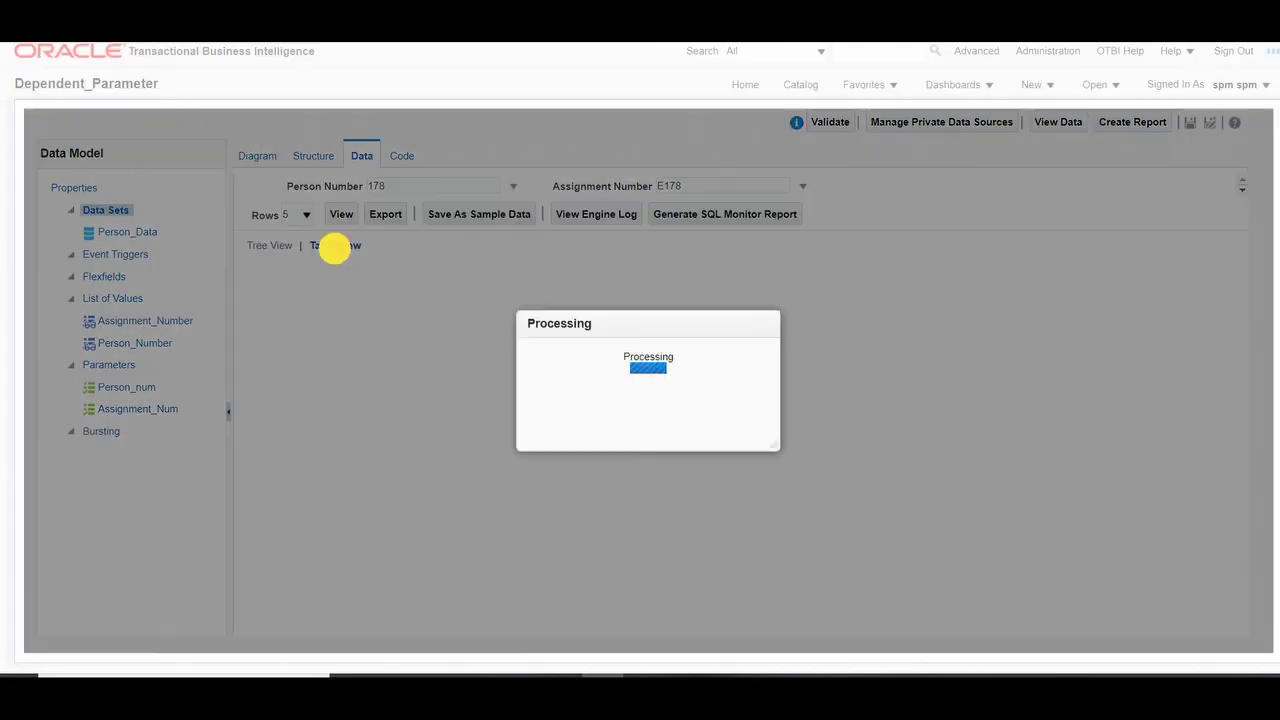
Step: Switch the Assignment Number parameter to ET178 and rerun the data preview
{"action": "left_click", "coordinate": [702, 188]}
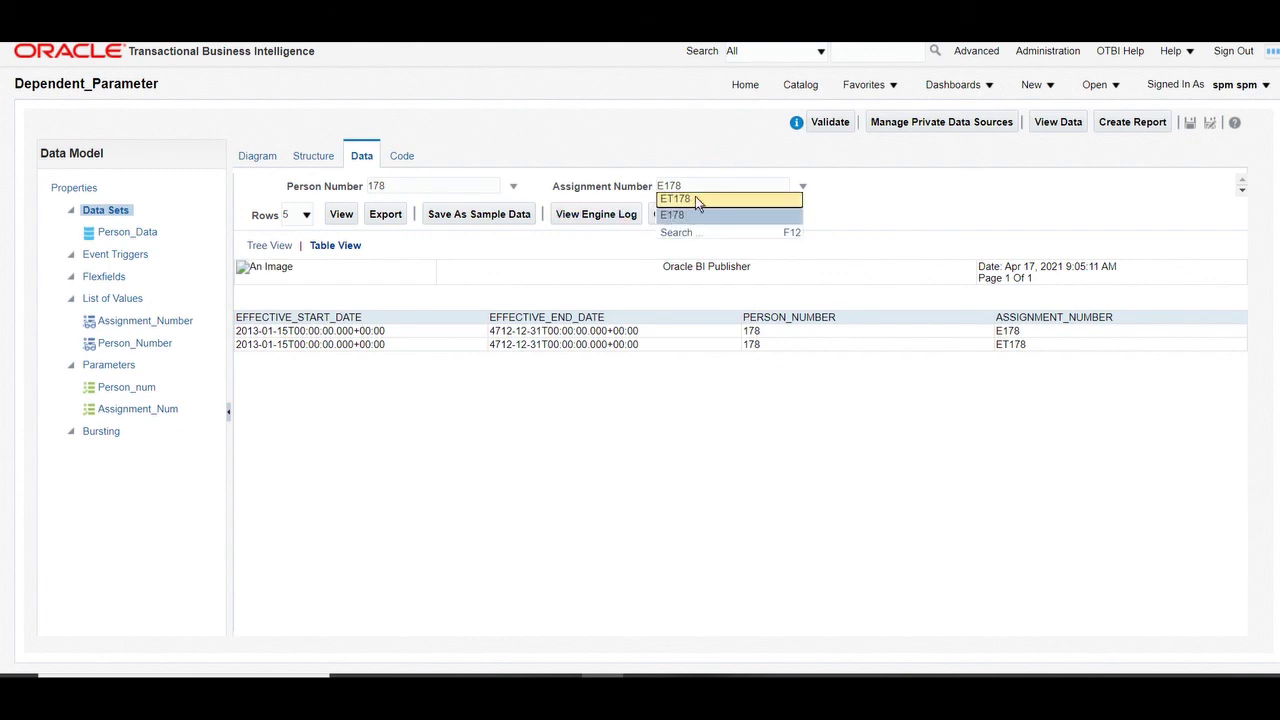
{"action": "left_click", "coordinate": [680, 199]}
{"action": "left_click", "coordinate": [342, 214]}
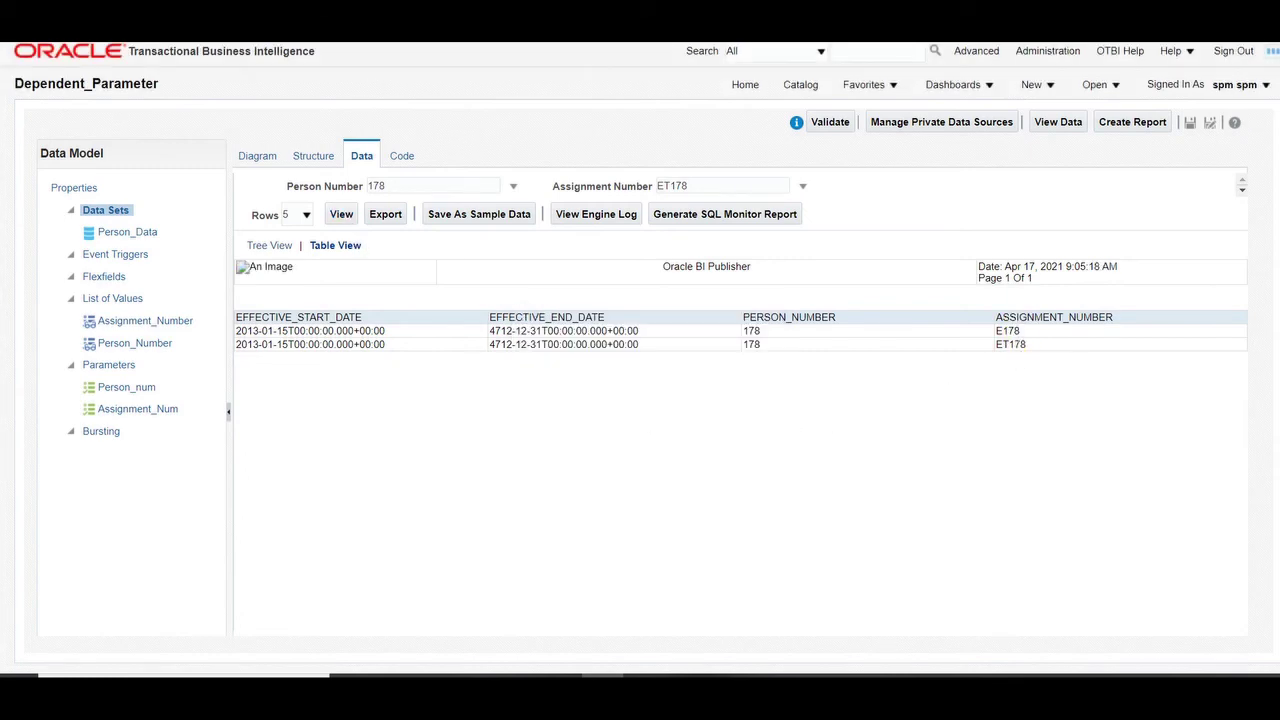
Step: Preview the data for Person Number 26 with Assignment Number ET26, and save the data model
{"action": "left_click", "coordinate": [398, 188]}
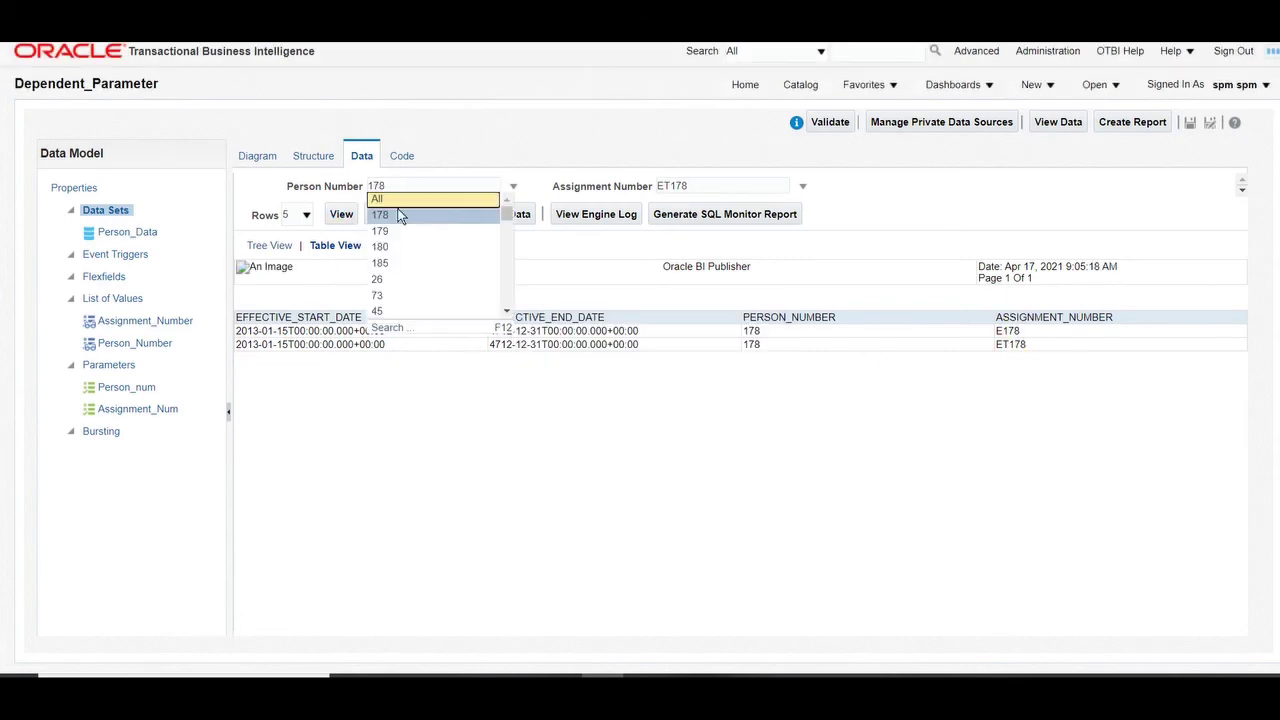
{"action": "left_click", "coordinate": [393, 281]}
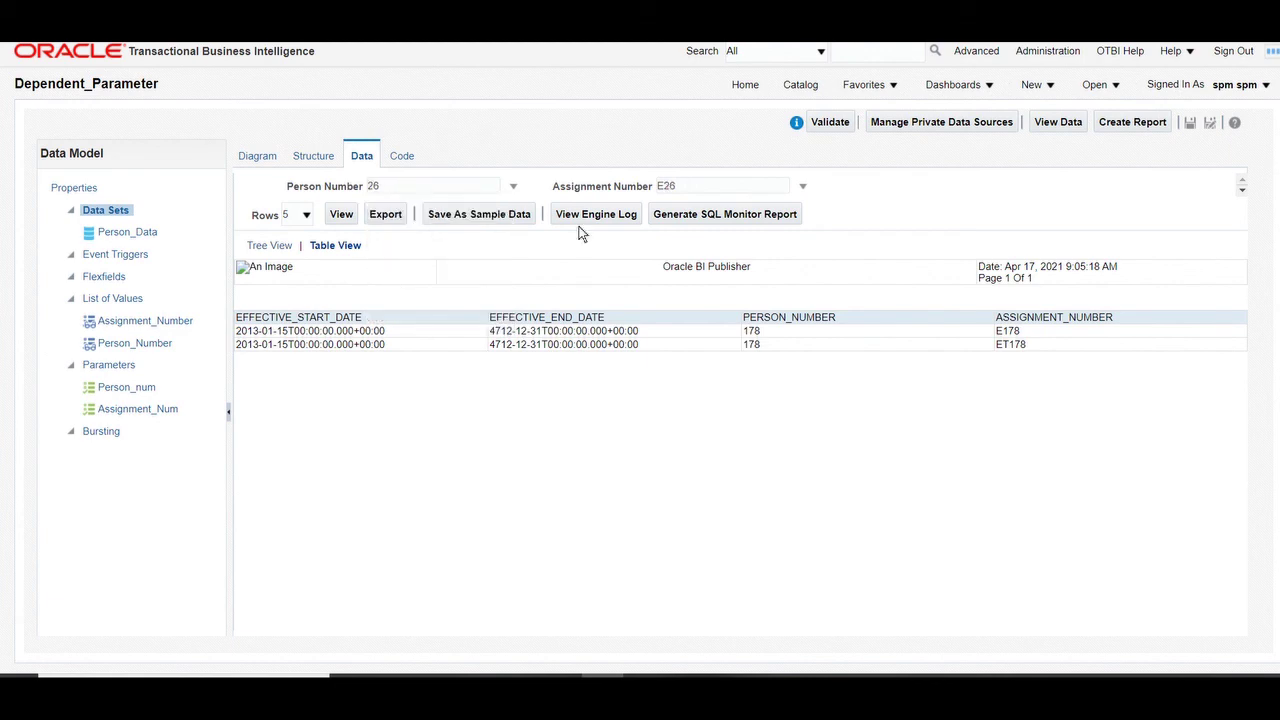
{"action": "left_click", "coordinate": [674, 191]}
{"action": "left_click", "coordinate": [710, 211]}
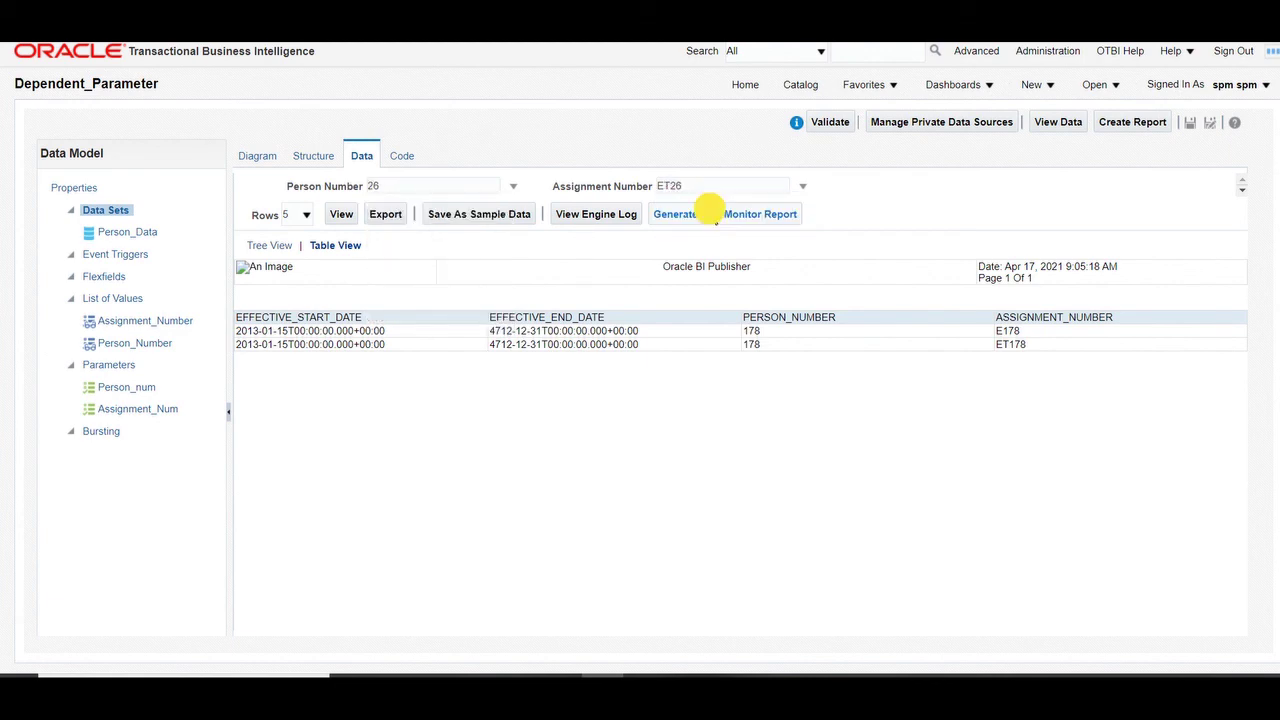
{"action": "left_click", "coordinate": [341, 214]}
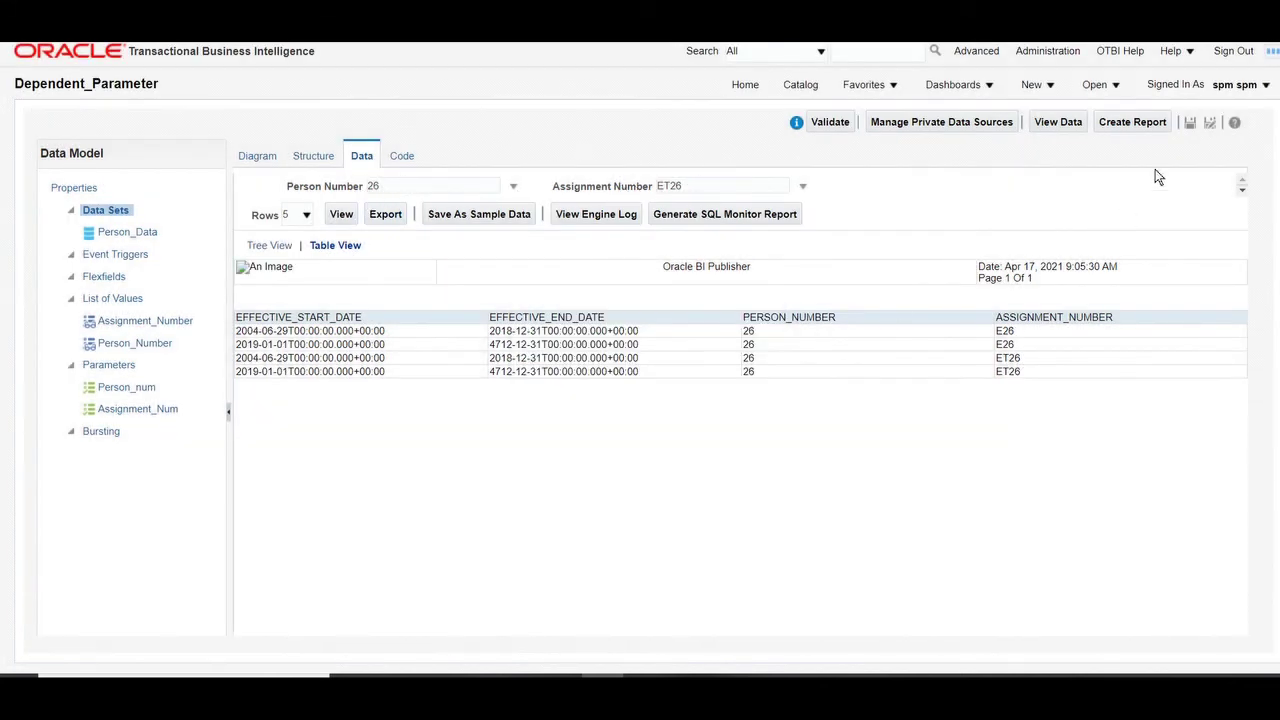
{"action": "left_click", "coordinate": [1189, 123]}
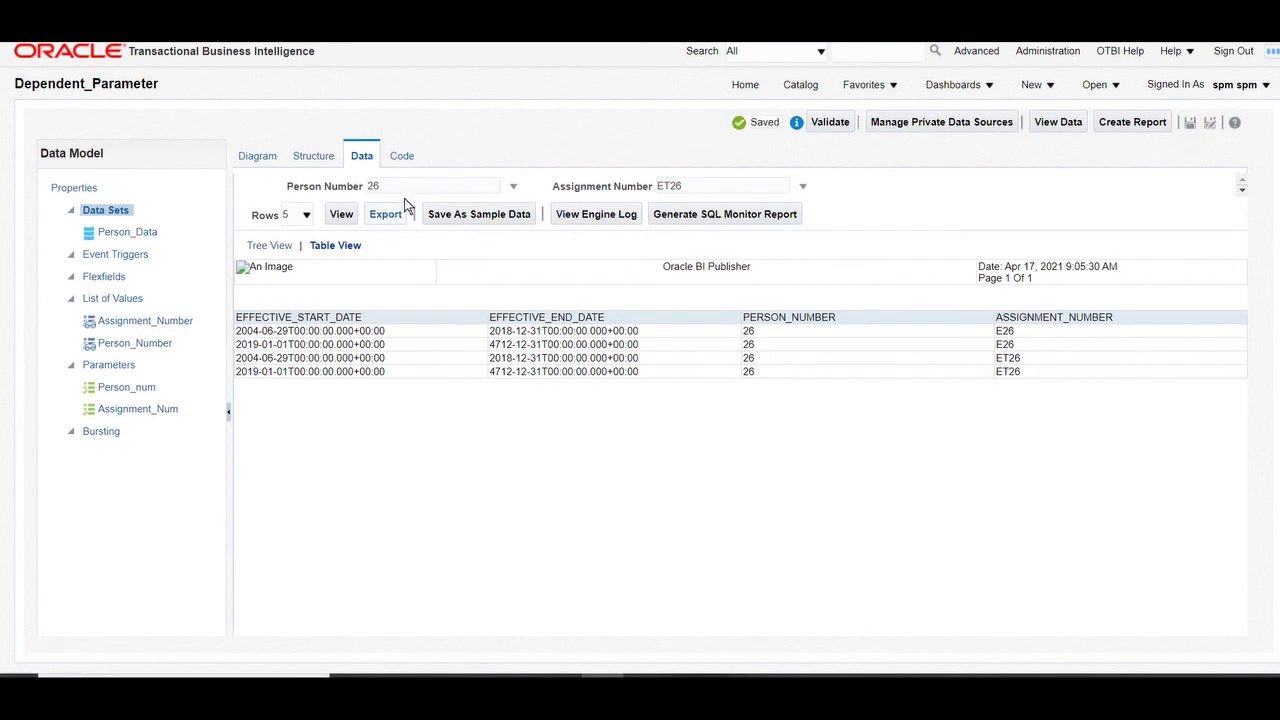